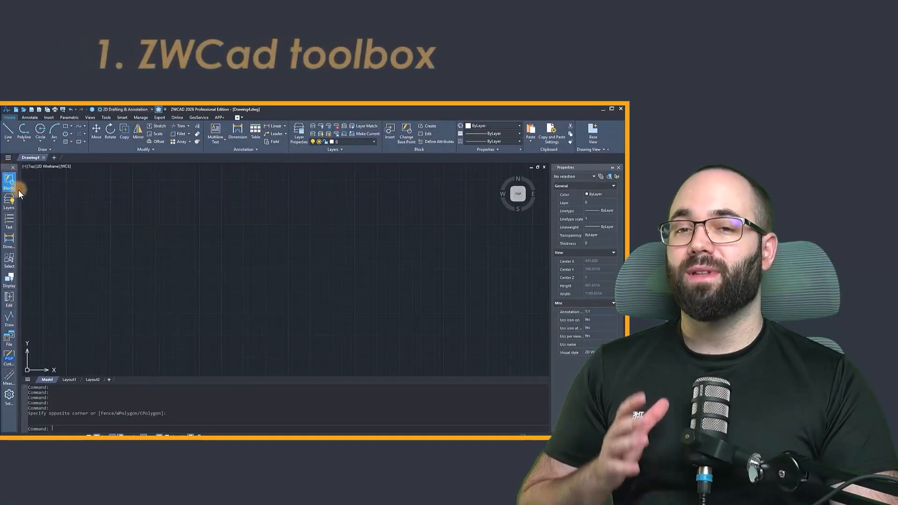
Turn the toolbox off and back on.
{"action": "left_click", "coordinate": [158, 110]}
{"action": "left_click", "coordinate": [158, 110]}
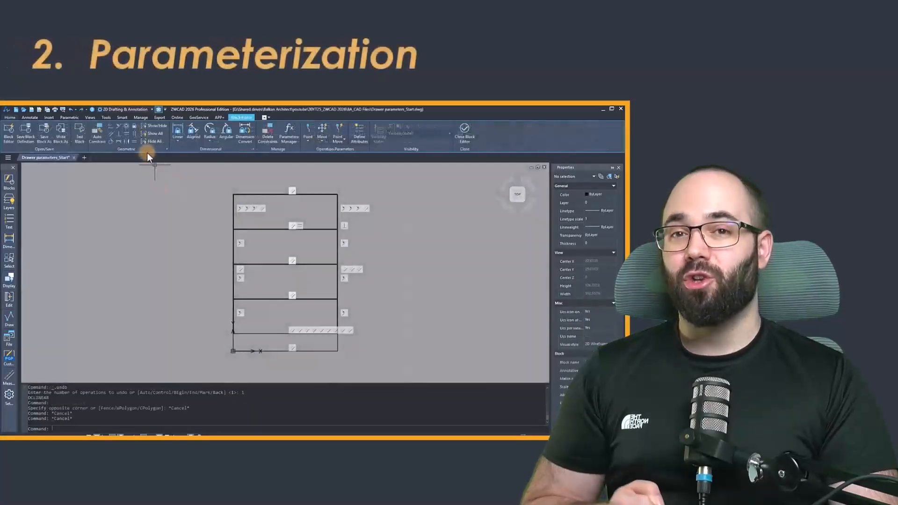
Apply a linear dimensional constraint across the thickness of the drawer unit's left side panel in the block.
{"action": "left_click", "coordinate": [73, 117]}
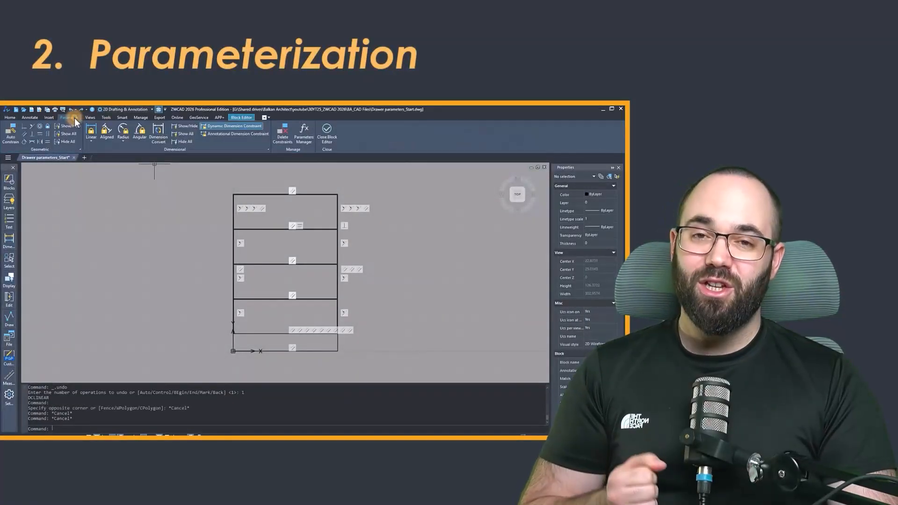
{"action": "left_click", "coordinate": [90, 136]}
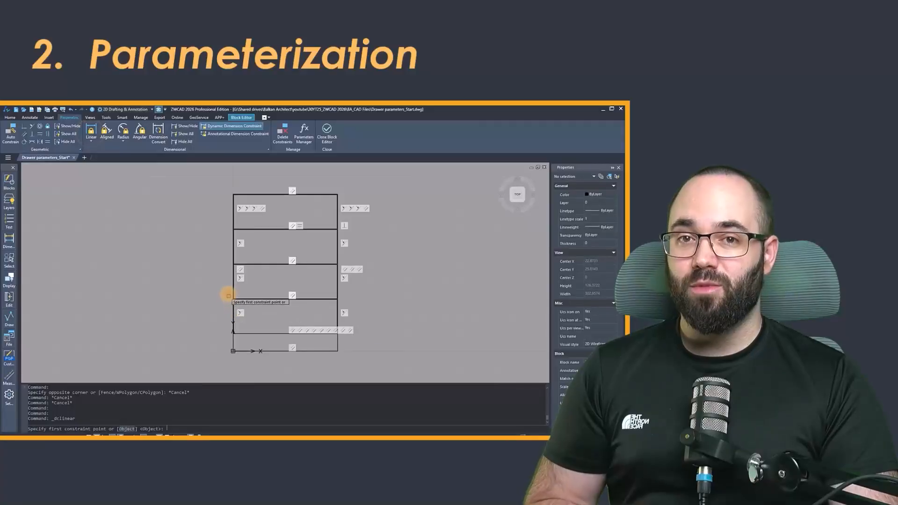
{"action": "scroll", "coordinate": [236, 288], "scroll_direction": "up", "scroll_amount": 5}
{"action": "left_click", "coordinate": [245, 283]}
{"action": "left_click", "coordinate": [249, 282]}
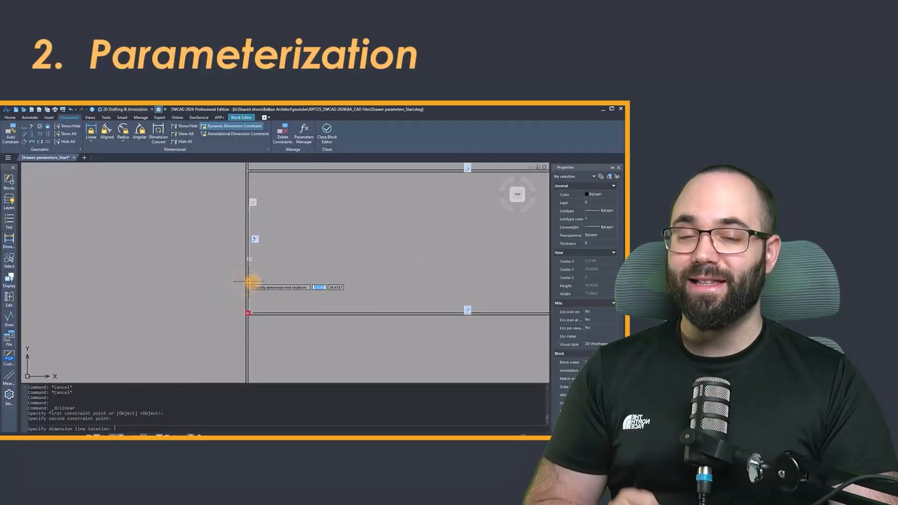
{"action": "scroll", "coordinate": [260, 271], "scroll_direction": "down", "scroll_amount": 6}
{"action": "scroll", "coordinate": [252, 328], "scroll_direction": "up", "scroll_amount": 3}
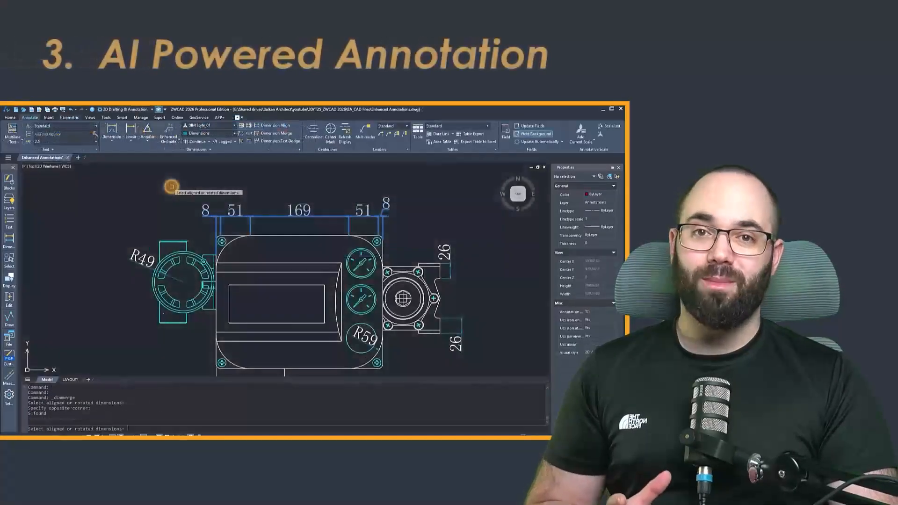
Merge the chain of dimensions above the main housing into one overall dimension and place its dimension line.
{"action": "left_click", "coordinate": [168, 178]}
{"action": "key", "text": "Return"}
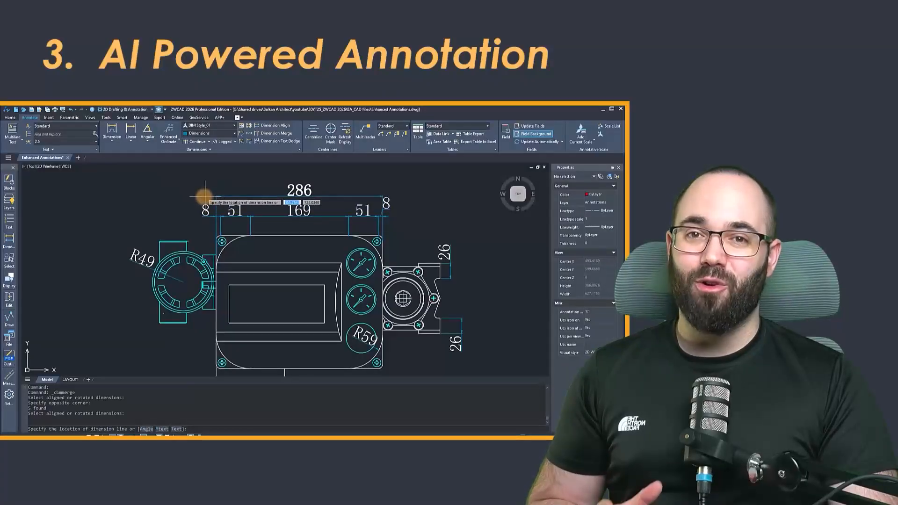
{"action": "left_click", "coordinate": [181, 186]}
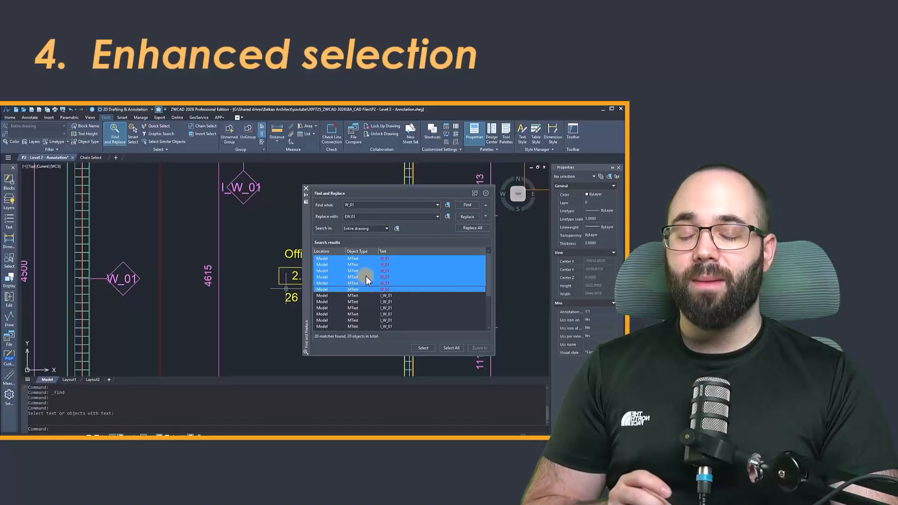
Replace W_01 with EW.01 in the selected wall tag texts of the search results.
{"action": "left_click", "coordinate": [465, 219]}
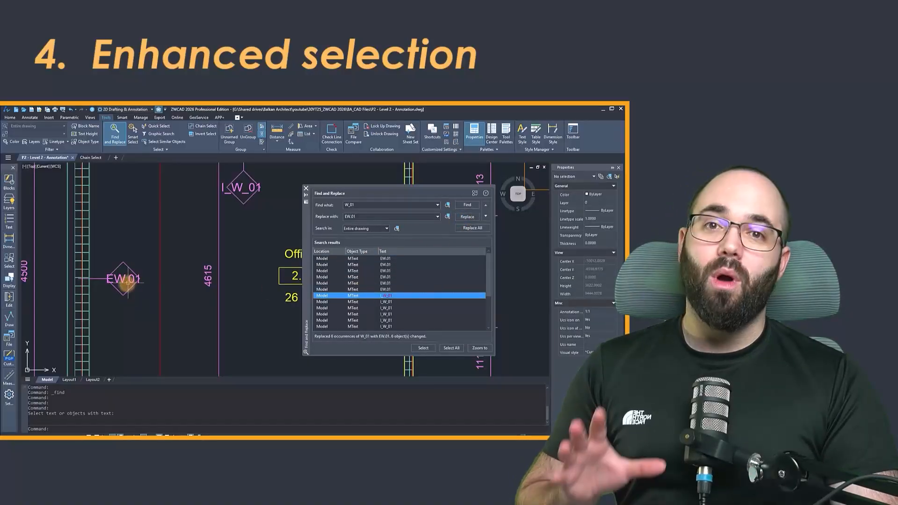
{"action": "scroll", "coordinate": [409, 295], "scroll_direction": "down", "scroll_amount": 2}
{"action": "scroll", "coordinate": [408, 294], "scroll_direction": "up", "scroll_amount": 2}
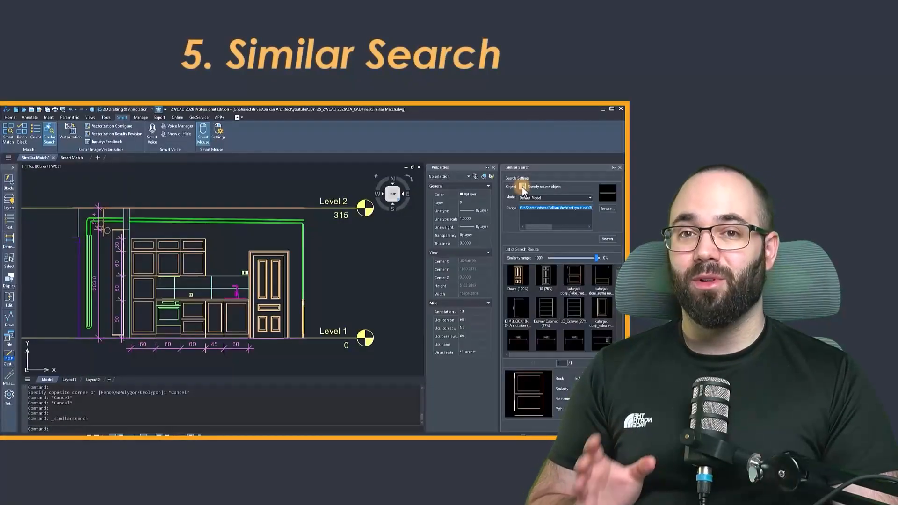
Run a similar search with the elevation's door as the source object and select the second matching block.
{"action": "left_click", "coordinate": [283, 252]}
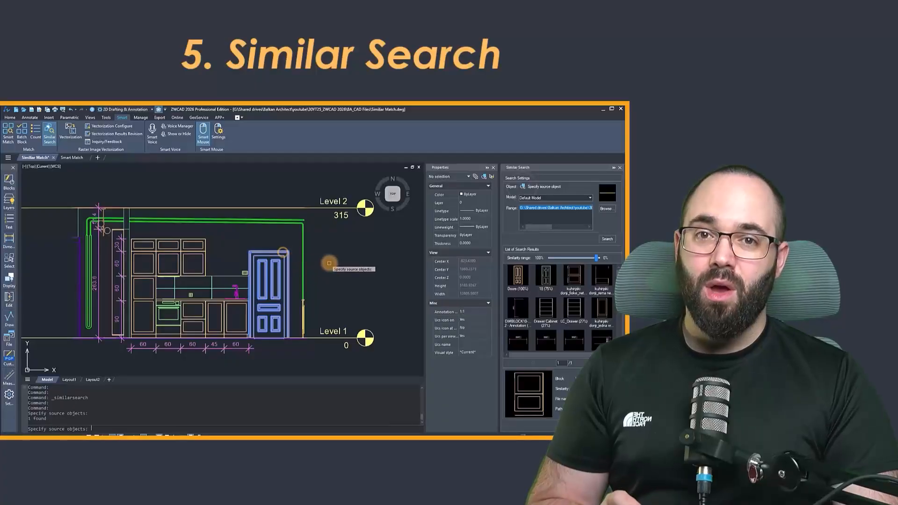
{"action": "key", "text": "Return"}
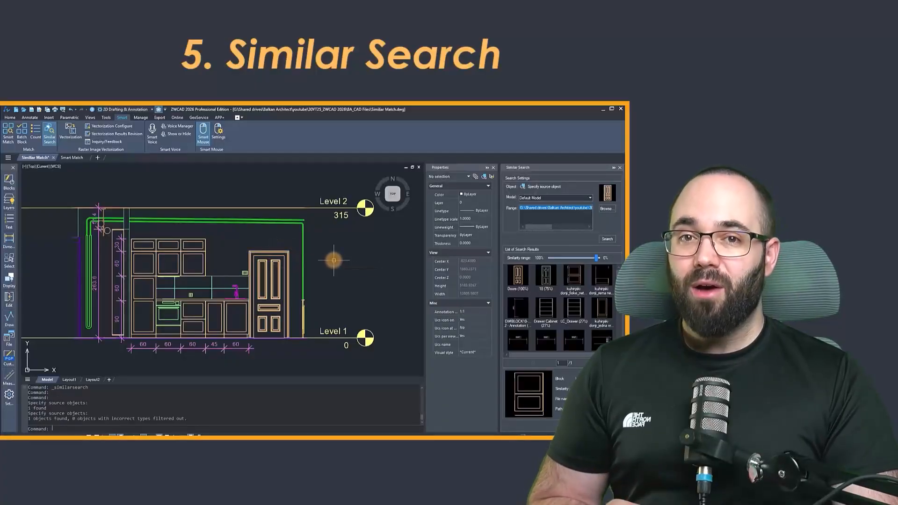
{"action": "left_click", "coordinate": [607, 239]}
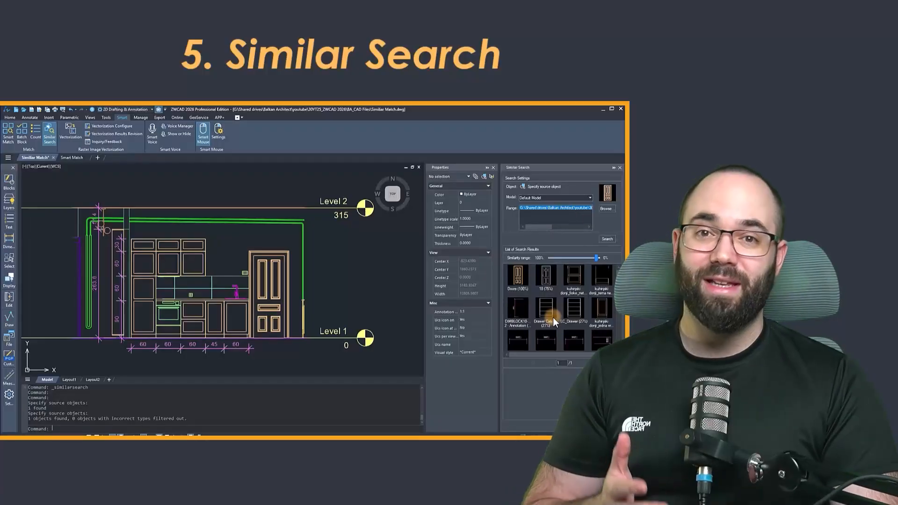
{"action": "left_click", "coordinate": [549, 280]}
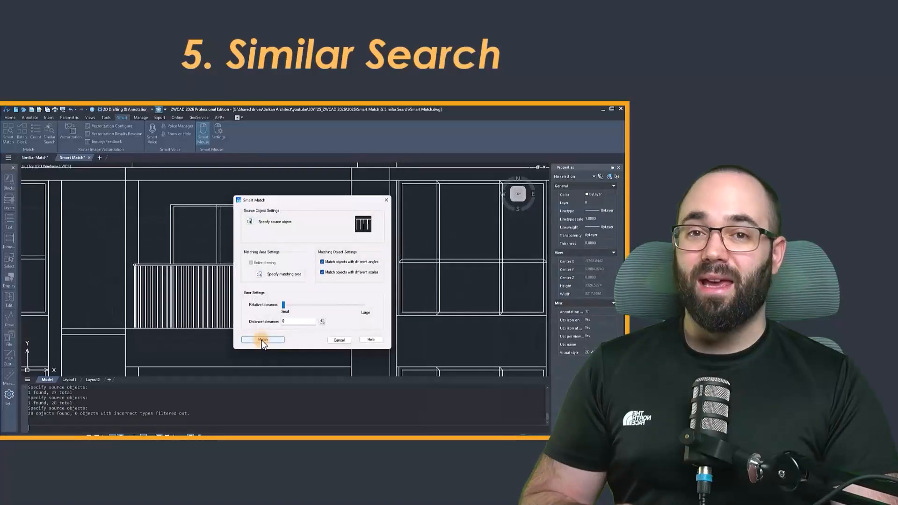
Run Smart Match for the specified balcony railing and review the matches across the whole building facade.
{"action": "left_click", "coordinate": [262, 341]}
{"action": "scroll", "coordinate": [231, 243], "scroll_direction": "down", "scroll_amount": 5}
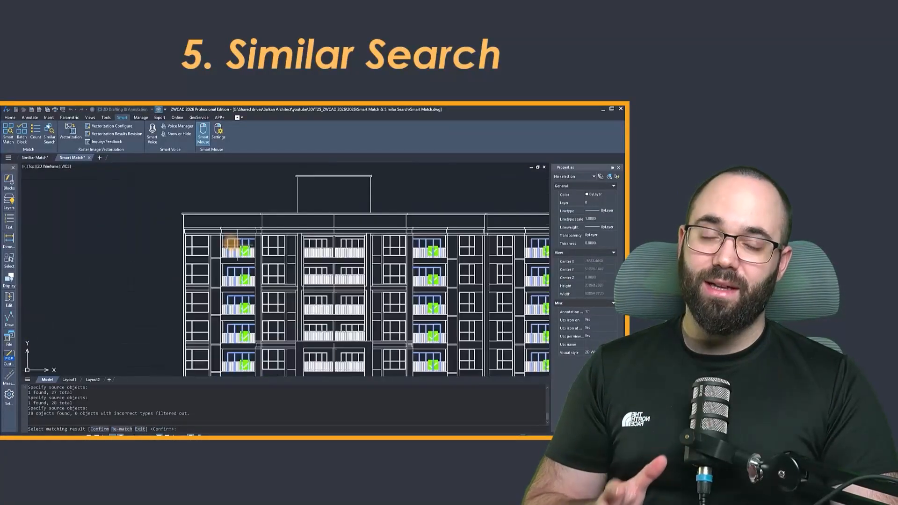
{"action": "scroll", "coordinate": [229, 246], "scroll_direction": "down", "scroll_amount": 4}
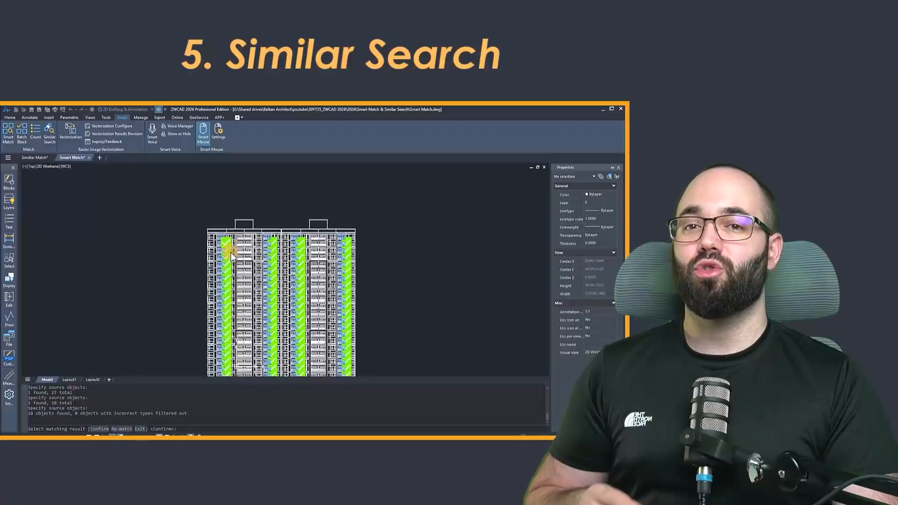
{"action": "scroll", "coordinate": [231, 252], "scroll_direction": "down", "scroll_amount": 3}
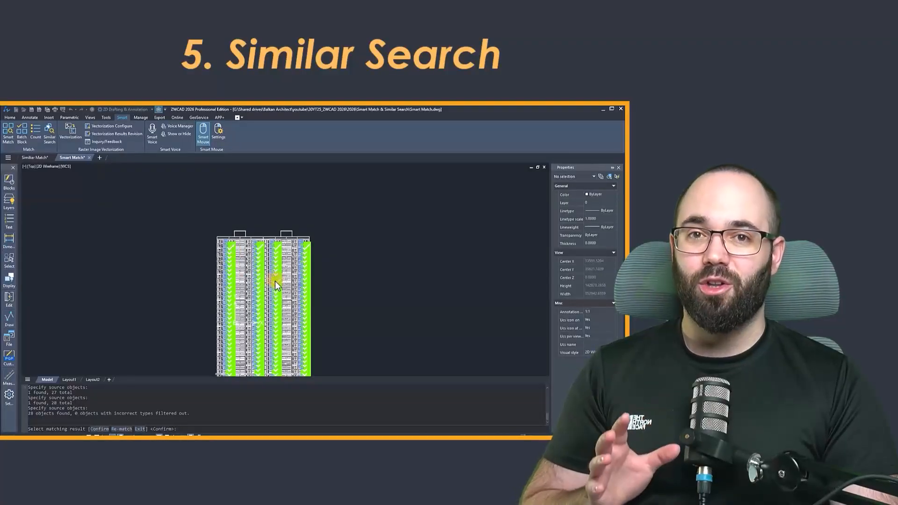
{"action": "scroll", "coordinate": [229, 244], "scroll_direction": "up", "scroll_amount": 4}
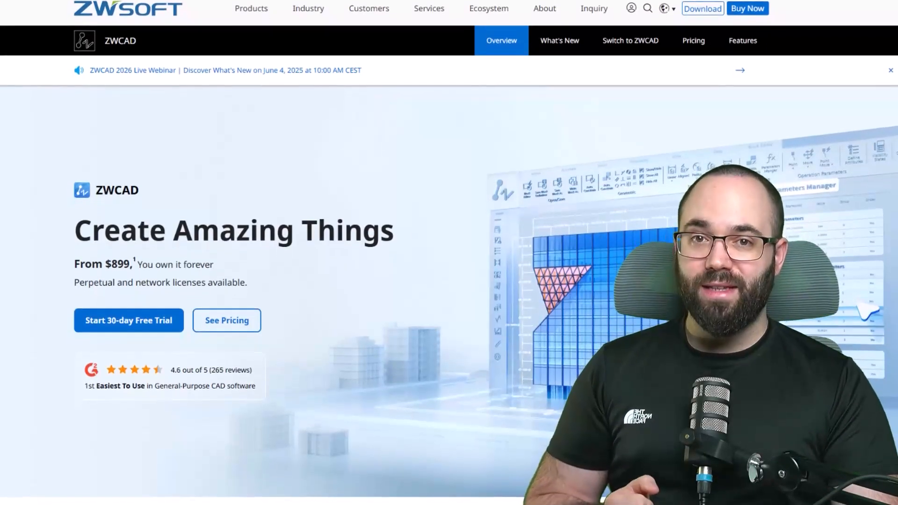
On the ZWCAD product web page, read through the overview from the free trial offer down to the related products.
{"action": "scroll", "coordinate": [449, 253], "scroll_direction": "down", "scroll_amount": 3}
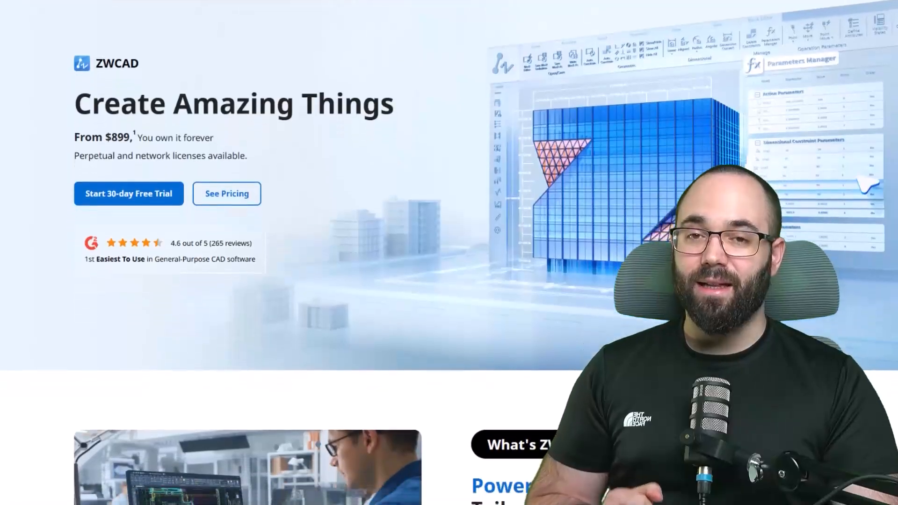
{"action": "scroll", "coordinate": [450, 253], "scroll_direction": "down", "scroll_amount": 6}
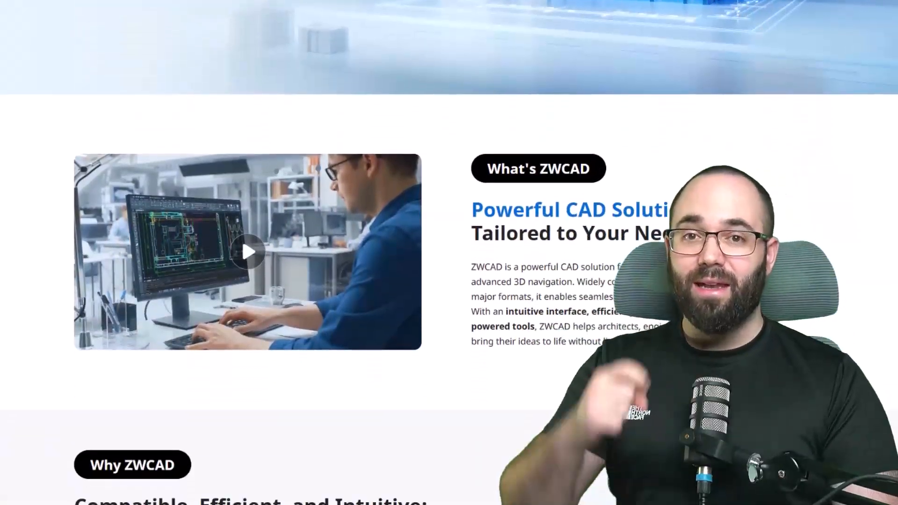
{"action": "scroll", "coordinate": [449, 253], "scroll_direction": "down", "scroll_amount": 9}
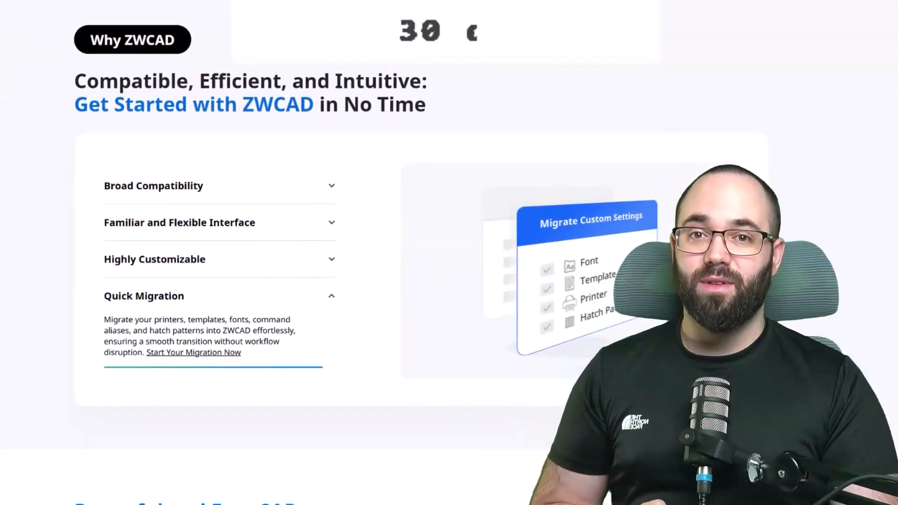
{"action": "scroll", "coordinate": [449, 253], "scroll_direction": "down", "scroll_amount": 12}
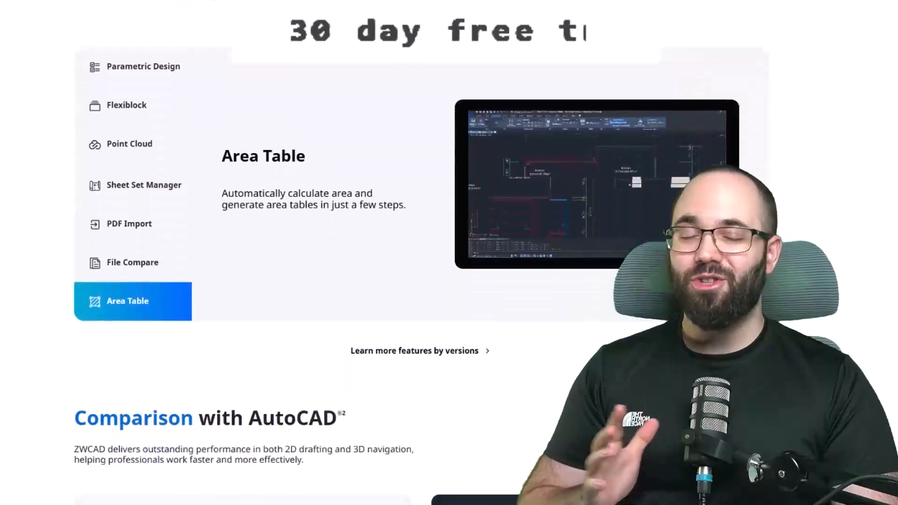
{"action": "scroll", "coordinate": [449, 253], "scroll_direction": "down", "scroll_amount": 15}
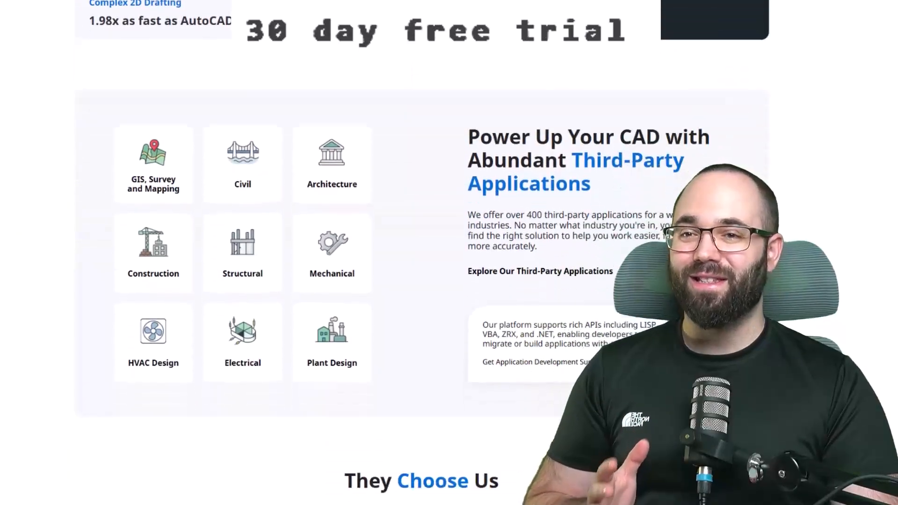
{"action": "scroll", "coordinate": [449, 253], "scroll_direction": "down", "scroll_amount": 12}
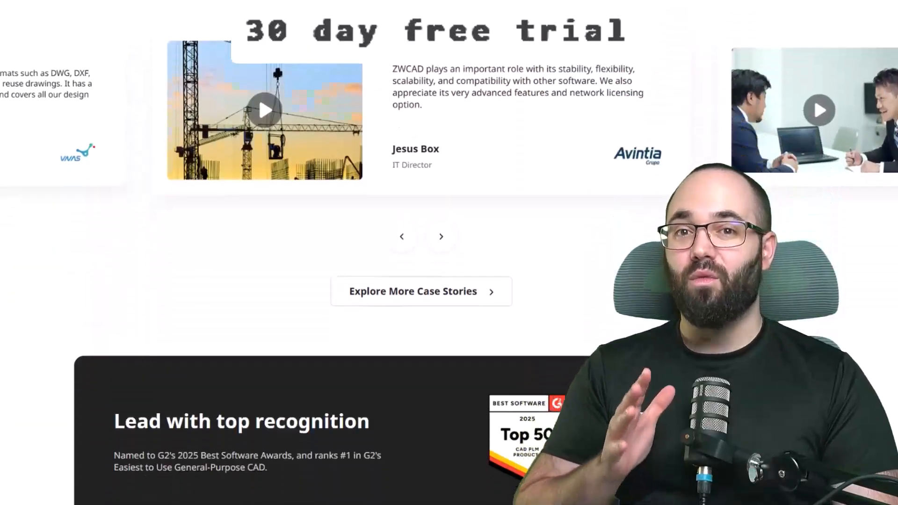
{"action": "scroll", "coordinate": [450, 253], "scroll_direction": "down", "scroll_amount": 9}
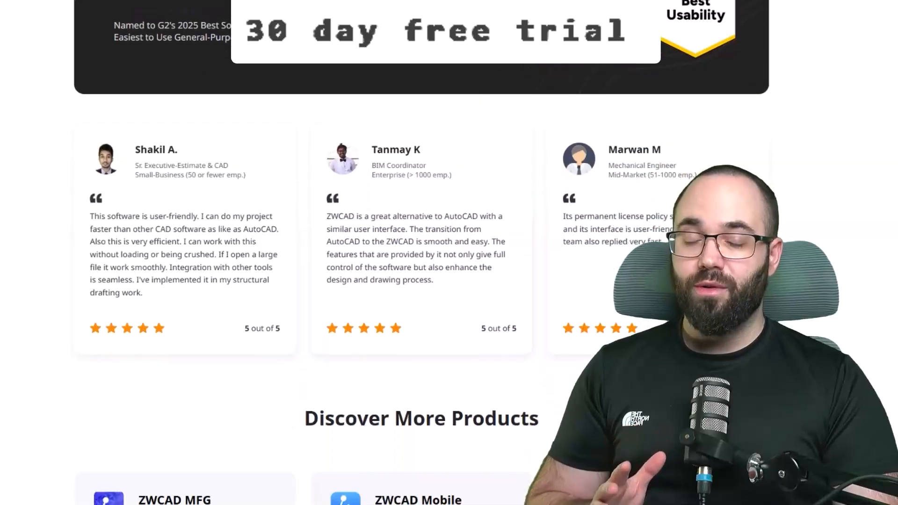
{"action": "scroll", "coordinate": [449, 253], "scroll_direction": "down", "scroll_amount": 6}
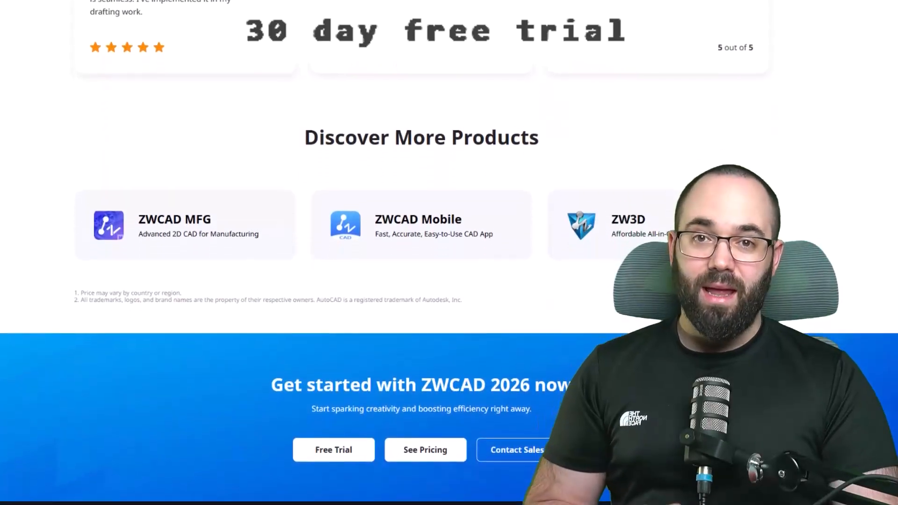
{"action": "scroll", "coordinate": [449, 252], "scroll_direction": "down", "scroll_amount": 3}
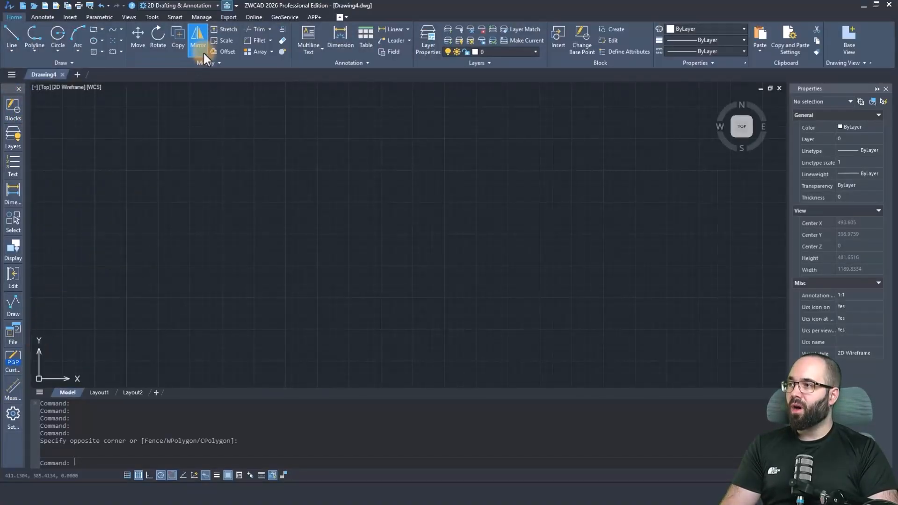
Toggle the toolbox off and on, and try docking it on either side of the Properties palette before returning it to its original edge.
{"action": "left_click", "coordinate": [226, 6]}
{"action": "left_click", "coordinate": [226, 6]}
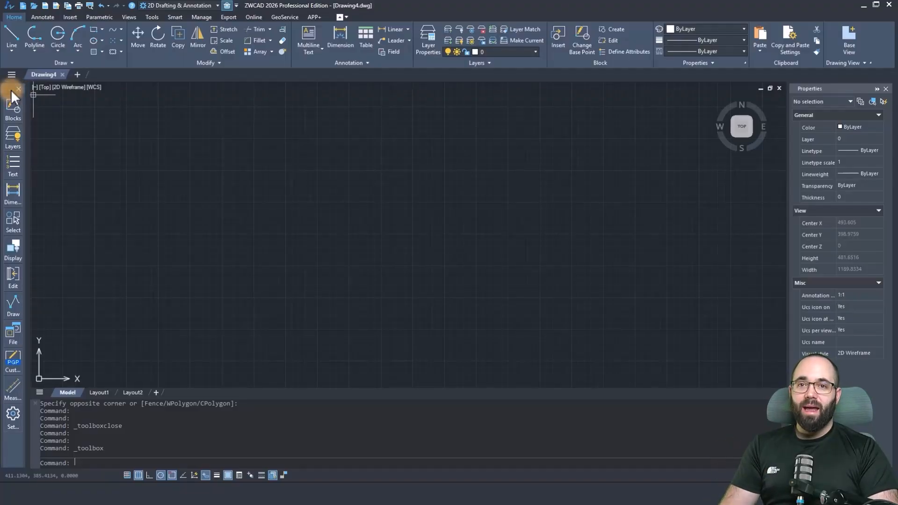
{"action": "mouse_move", "coordinate": [9, 89]}
{"action": "left_mouse_down"}
{"action": "mouse_move", "coordinate": [141, 145]}
{"action": "mouse_move", "coordinate": [40, 101]}
{"action": "mouse_move", "coordinate": [412, 159]}
{"action": "mouse_move", "coordinate": [777, 155]}
{"action": "mouse_move", "coordinate": [798, 126]}
{"action": "mouse_move", "coordinate": [816, 227]}
{"action": "mouse_move", "coordinate": [839, 280]}
{"action": "mouse_move", "coordinate": [807, 274]}
{"action": "left_mouse_up"}
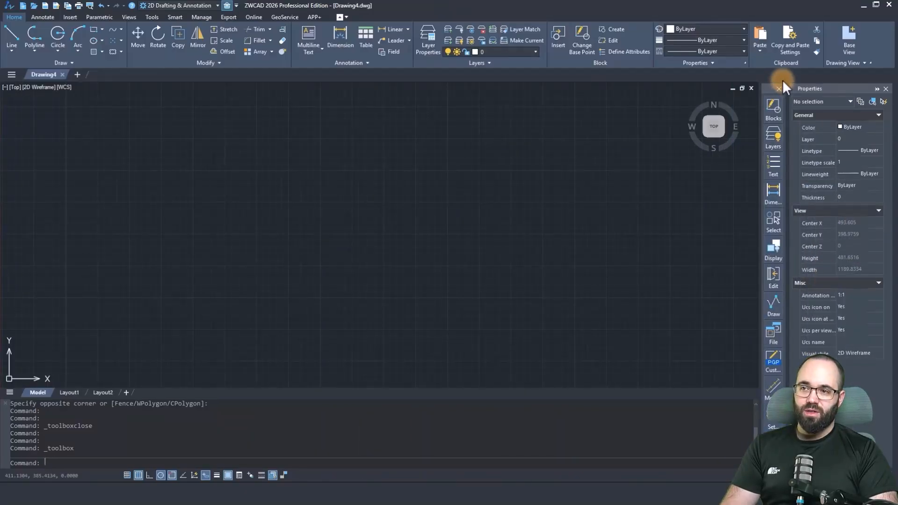
{"action": "left_click_drag", "start_coordinate": [768, 89], "coordinate": [855, 276]}
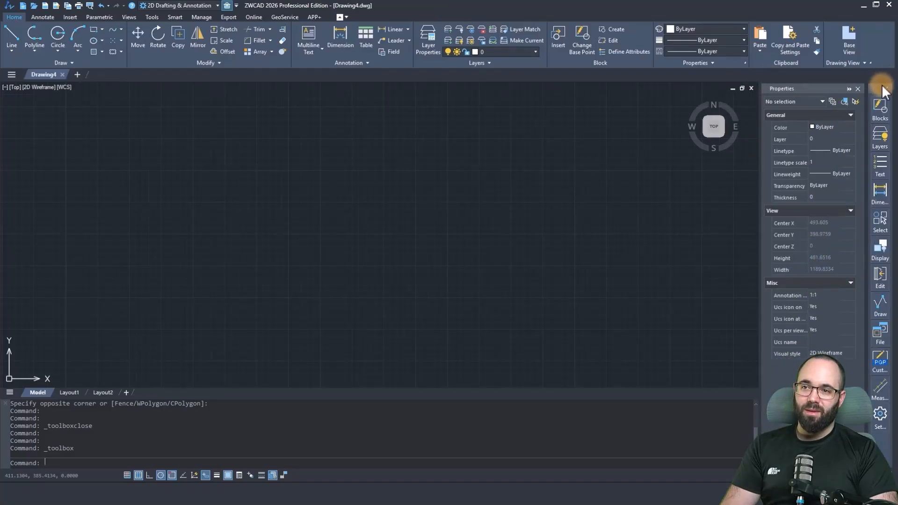
{"action": "left_click_drag", "start_coordinate": [878, 90], "coordinate": [13, 236]}
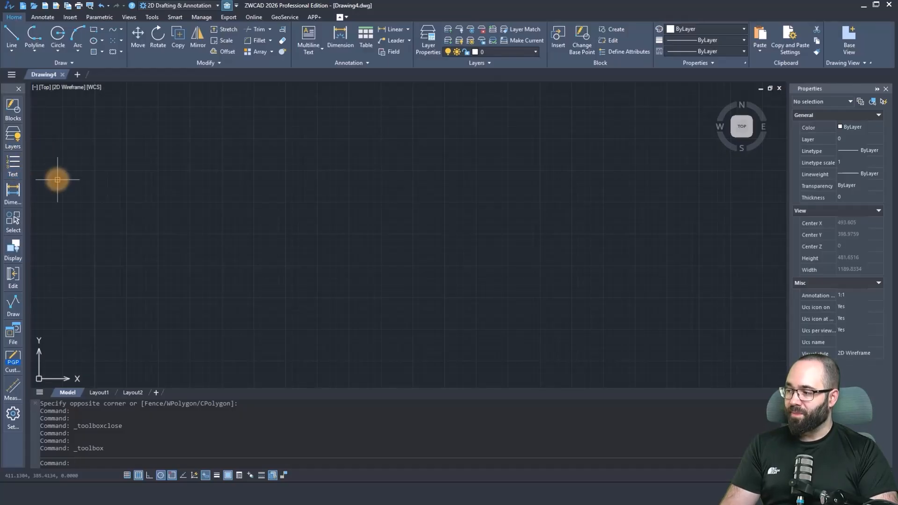
Review the toolbox's Custom Configuration display styles and the Layers Tools command list, leaving the settings as they are.
{"action": "left_click", "coordinate": [16, 412]}
{"action": "left_click_drag", "start_coordinate": [466, 126], "coordinate": [489, 117]}
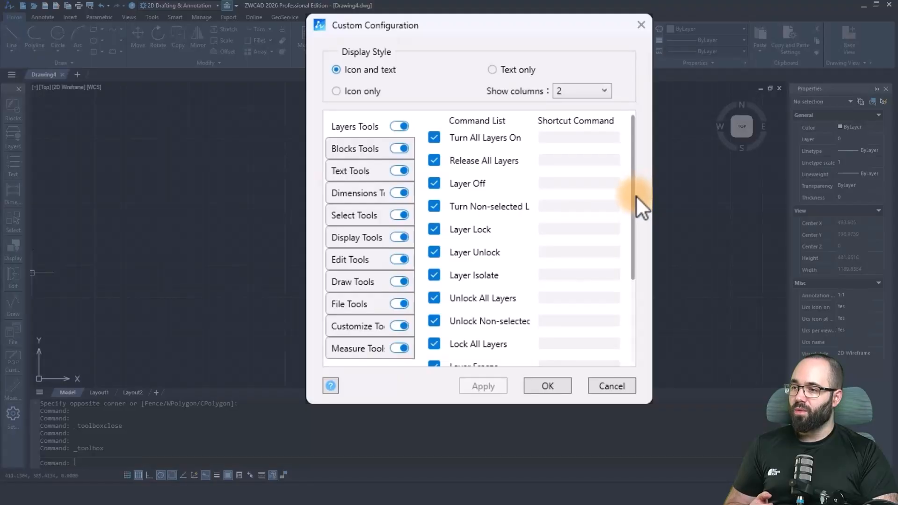
{"action": "left_click_drag", "start_coordinate": [634, 201], "coordinate": [634, 165]}
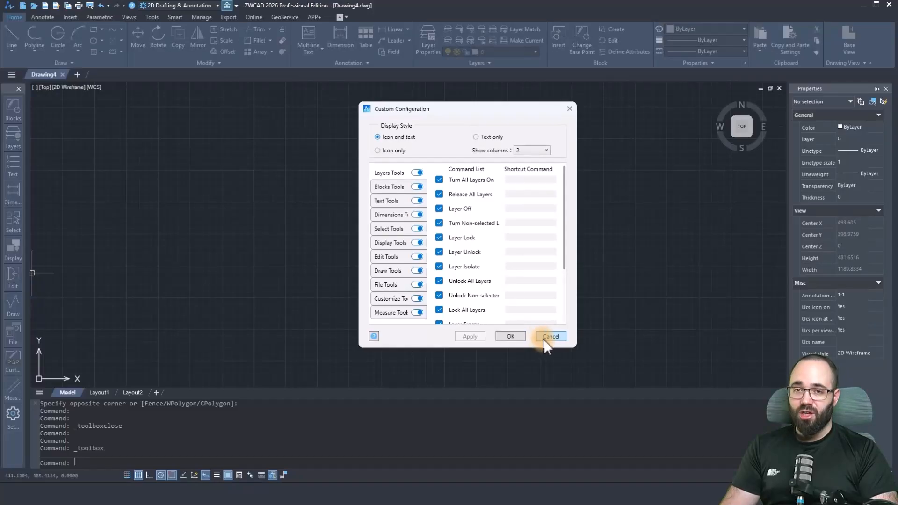
{"action": "left_click", "coordinate": [547, 335]}
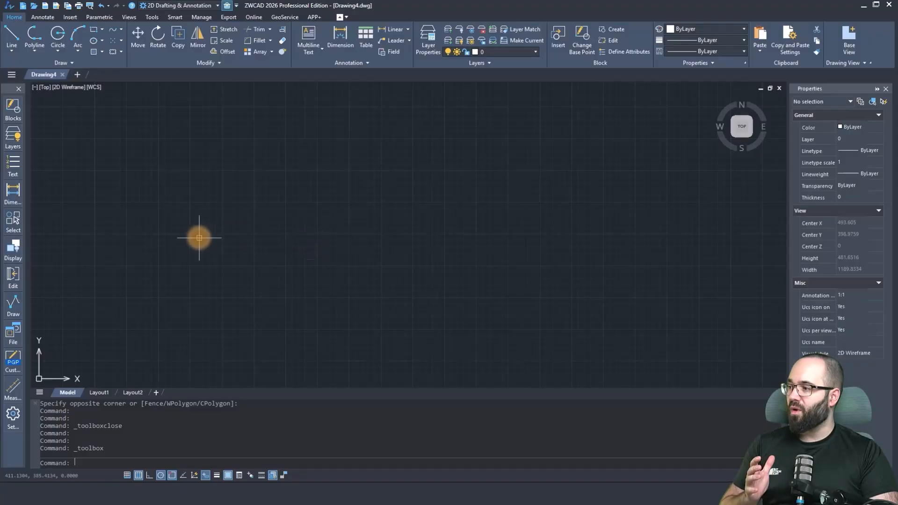
In Layer Switch, add a configuration with command name 1 that switches to Layer1.
{"action": "left_click", "coordinate": [12, 143]}
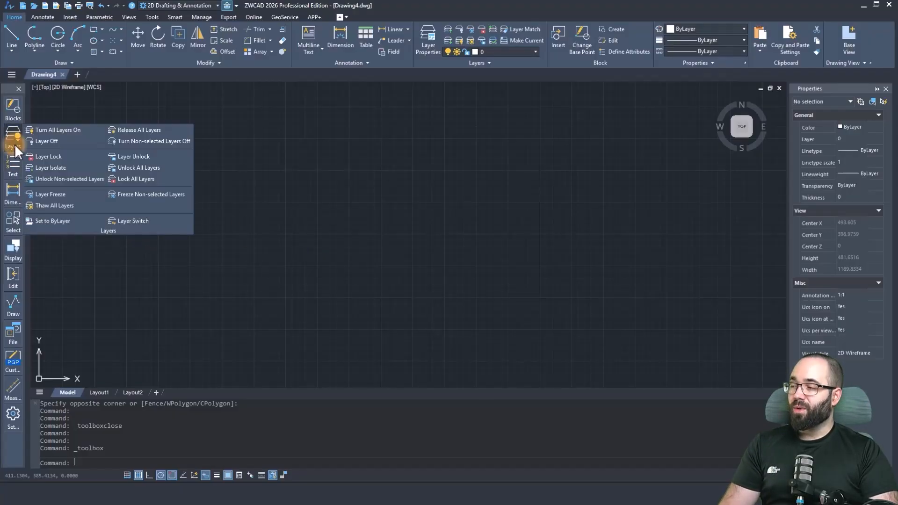
{"action": "left_click", "coordinate": [126, 214]}
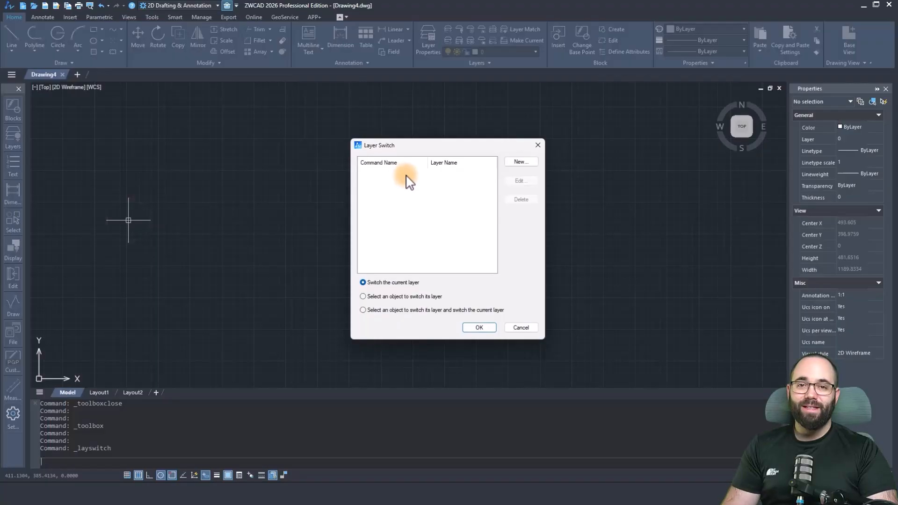
{"action": "left_click", "coordinate": [514, 164]}
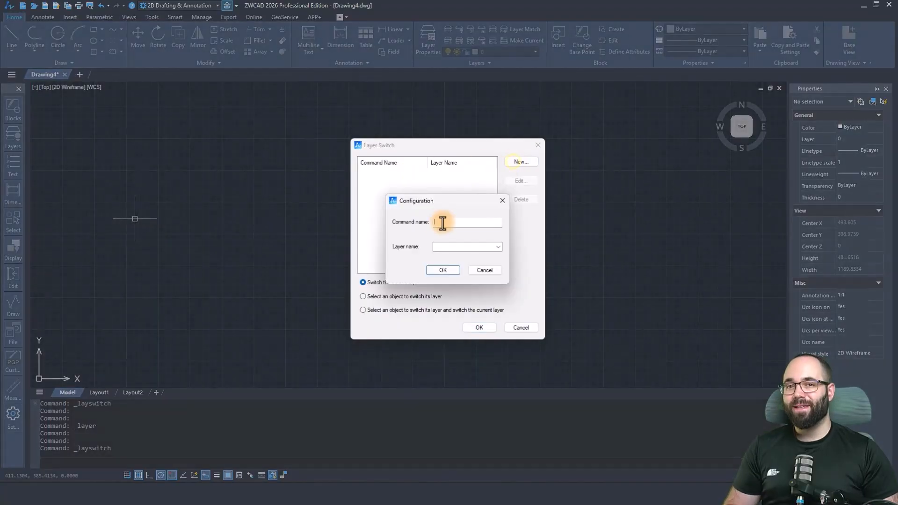
{"action": "left_click", "coordinate": [443, 222]}
{"action": "type", "text": "1"}
{"action": "left_click", "coordinate": [496, 245]}
{"action": "left_click", "coordinate": [478, 253]}
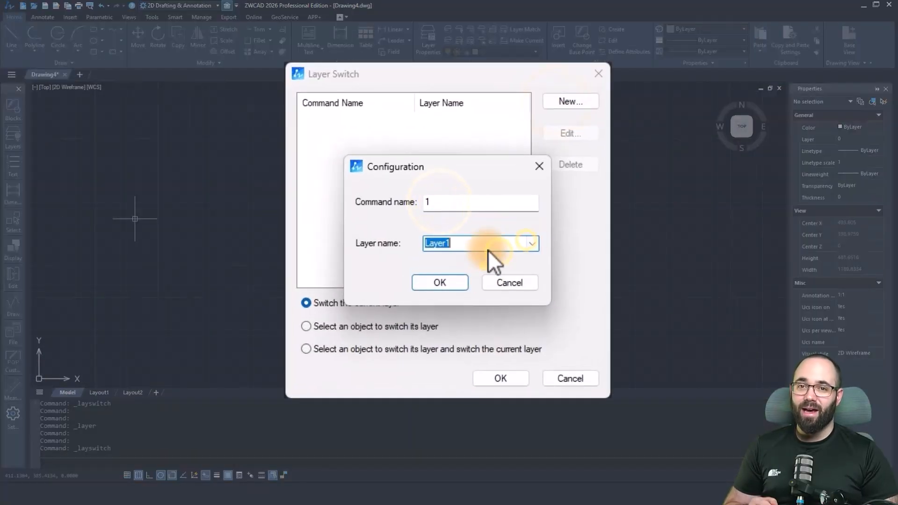
{"action": "left_click", "coordinate": [440, 283]}
Add a second layer switch configuration with command name 2 assigned to Layer2.
{"action": "left_click", "coordinate": [571, 101]}
{"action": "left_click", "coordinate": [461, 202]}
{"action": "type", "text": "2"}
{"action": "left_click", "coordinate": [481, 244]}
{"action": "left_click", "coordinate": [478, 263]}
{"action": "left_click", "coordinate": [440, 282]}
Add a third layer switch configuration with command name 3 for Layer3 and apply the Layer Switch settings.
{"action": "left_click", "coordinate": [568, 101]}
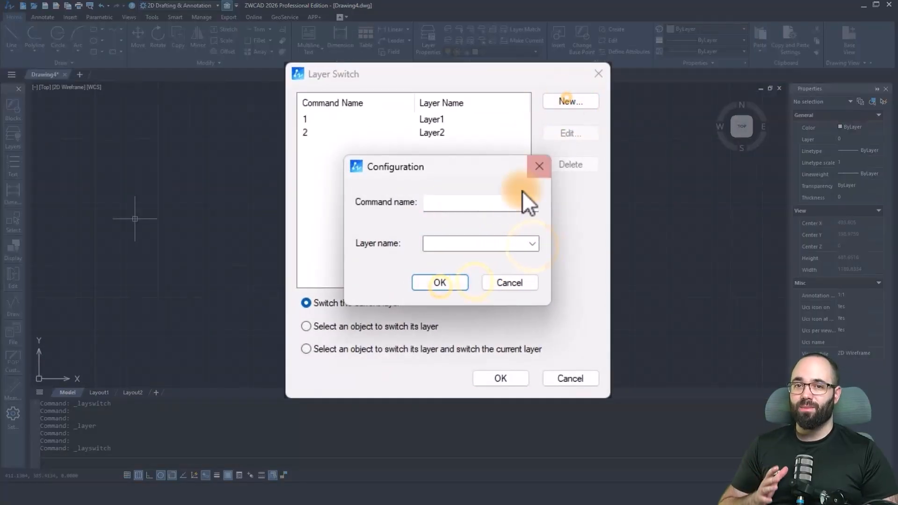
{"action": "type", "text": "3"}
{"action": "left_click", "coordinate": [532, 243]}
{"action": "left_click", "coordinate": [478, 273]}
{"action": "left_click", "coordinate": [445, 285]}
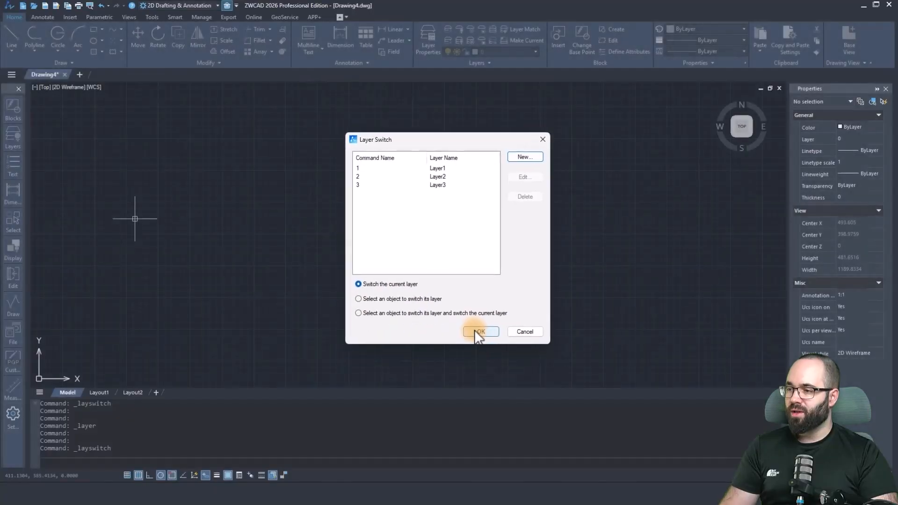
{"action": "left_click", "coordinate": [477, 327]}
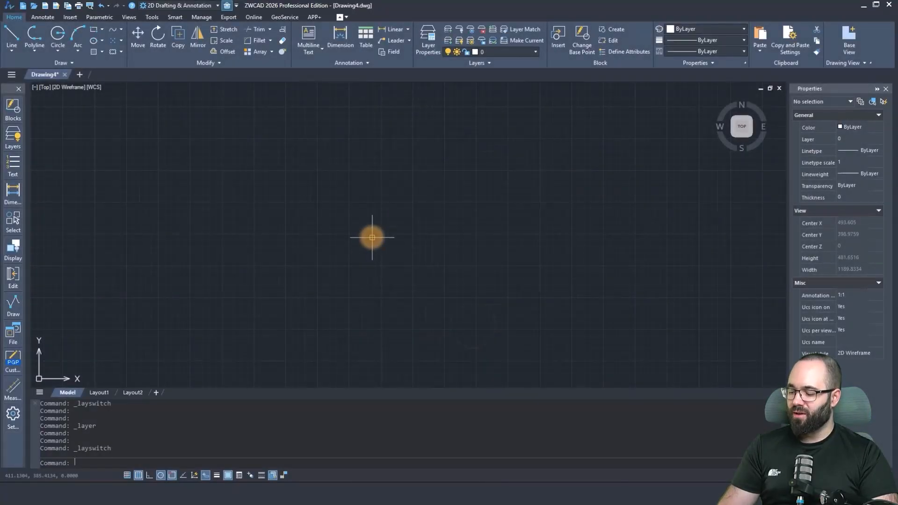
Make Layer1 current with switch command 1 and draw a two-segment peaked line in the empty drawing area.
{"action": "key", "text": "Return"}
{"action": "left_click", "coordinate": [337, 229]}
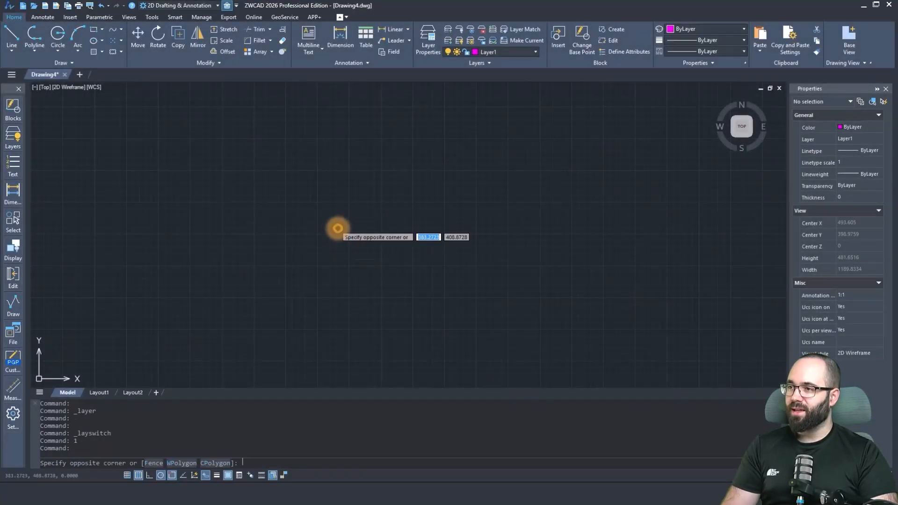
{"action": "left_click", "coordinate": [356, 242]}
{"action": "type", "text": "l"}
{"action": "key", "text": "Return"}
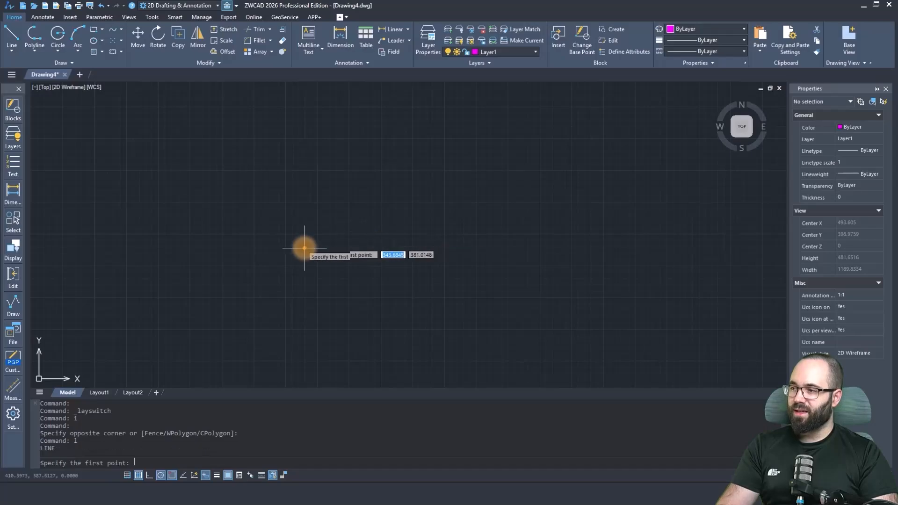
{"action": "left_click", "coordinate": [304, 248]}
{"action": "left_click", "coordinate": [349, 215]}
{"action": "left_click", "coordinate": [384, 244]}
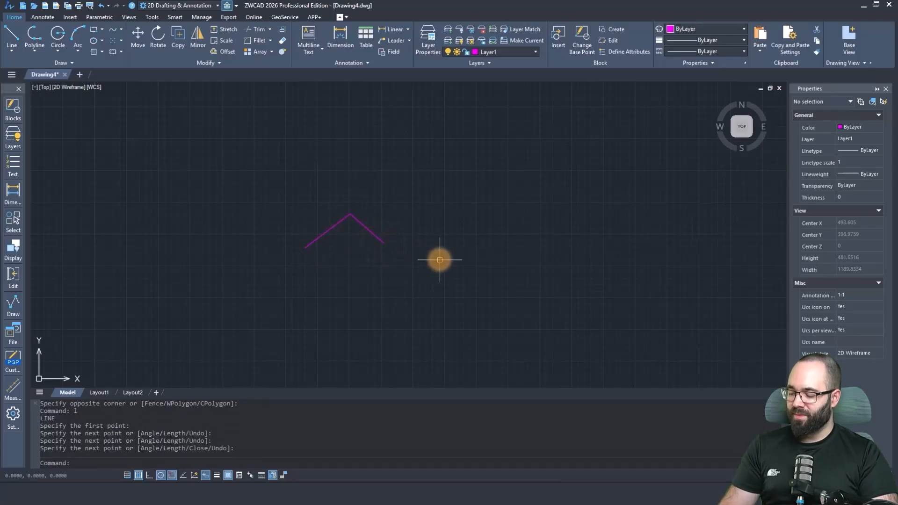
Make Layer2 the current layer with switch command 2.
{"action": "type", "text": "2"}
{"action": "key", "text": "Return"}
{"action": "left_click", "coordinate": [425, 266]}
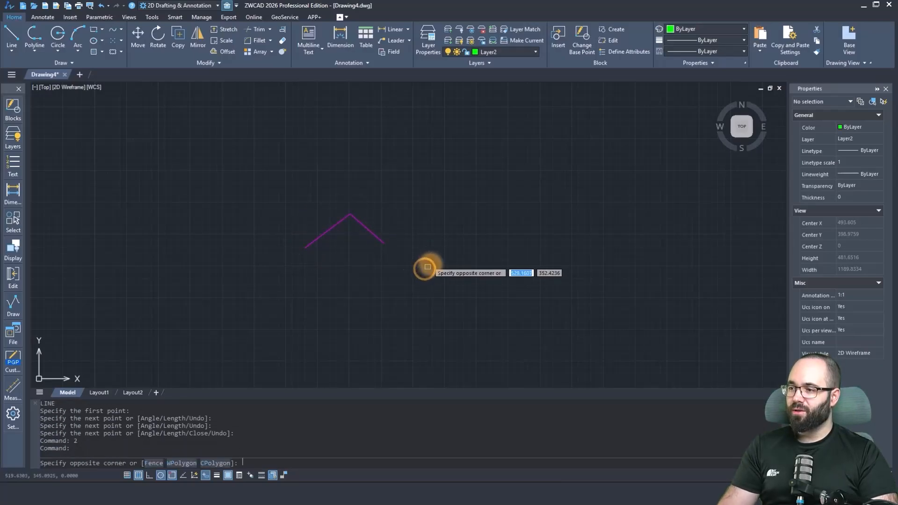
{"action": "key", "text": "Escape"}
Draw a three-segment zigzag line on Layer2 to the right of the peaked line.
{"action": "type", "text": "l"}
{"action": "key", "text": "Return"}
{"action": "left_click", "coordinate": [420, 270]}
{"action": "left_click", "coordinate": [443, 239]}
{"action": "left_click", "coordinate": [471, 257]}
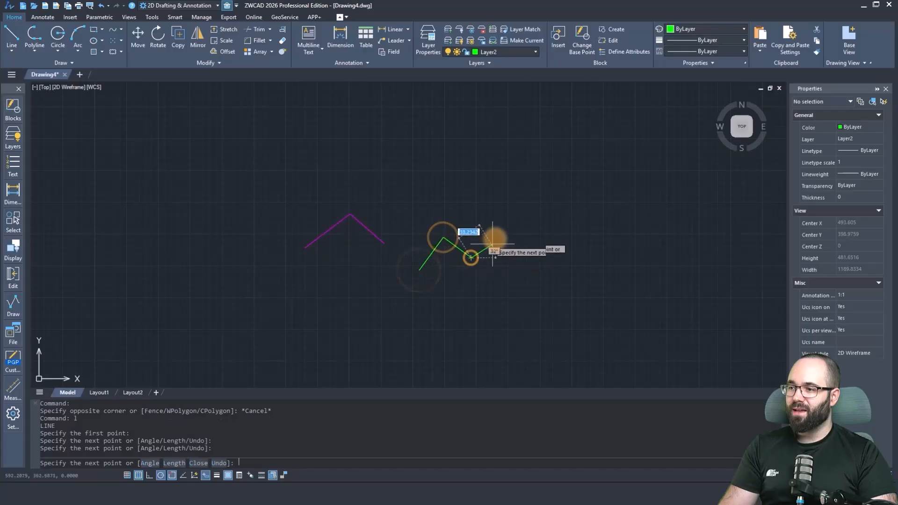
{"action": "left_click", "coordinate": [495, 240]}
{"action": "key", "text": "Escape"}
{"action": "key", "text": "Escape"}
{"action": "key", "text": "Escape"}
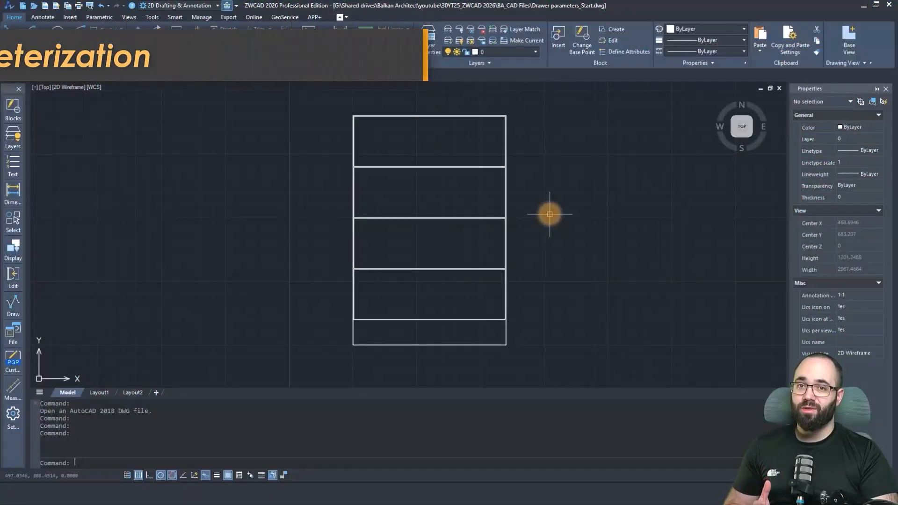
Open the Drawer Cabinet block definition of the Drawer parameters_Start drawing in the Block Editor.
{"action": "left_click", "coordinate": [506, 211]}
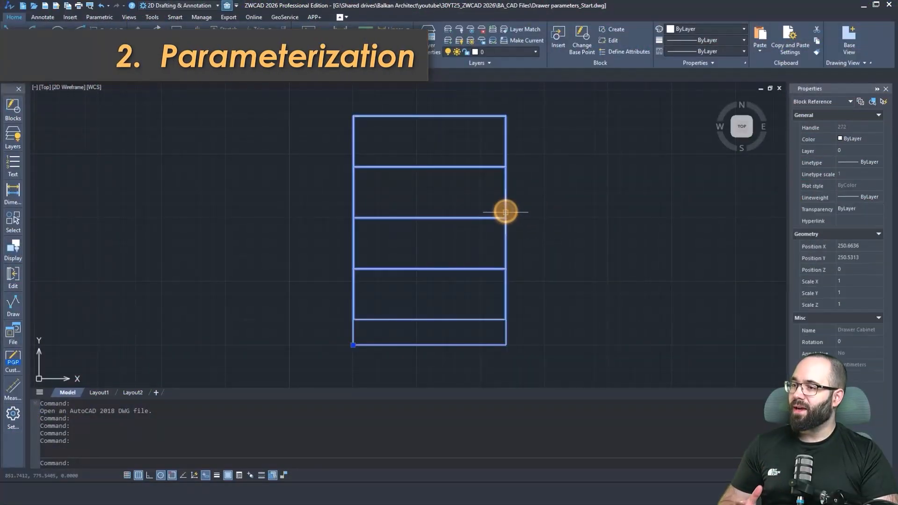
{"action": "double_click", "coordinate": [507, 212]}
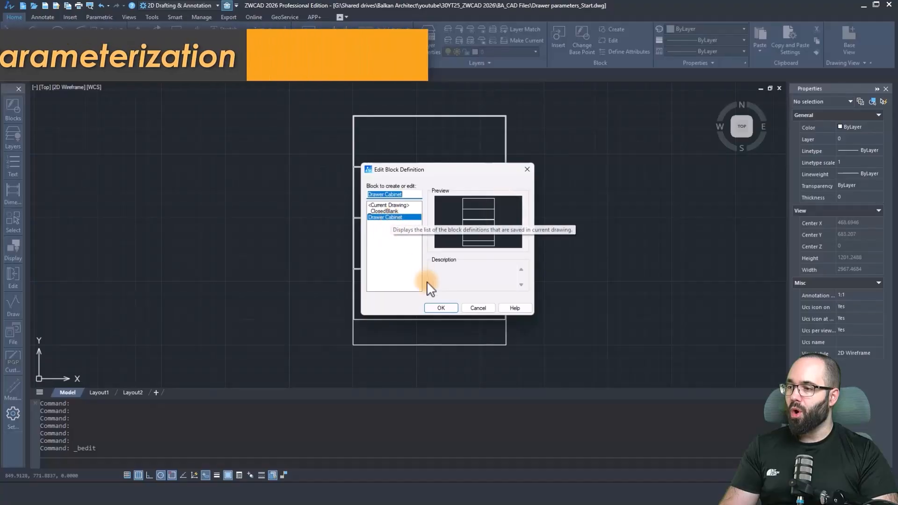
{"action": "left_click", "coordinate": [442, 306]}
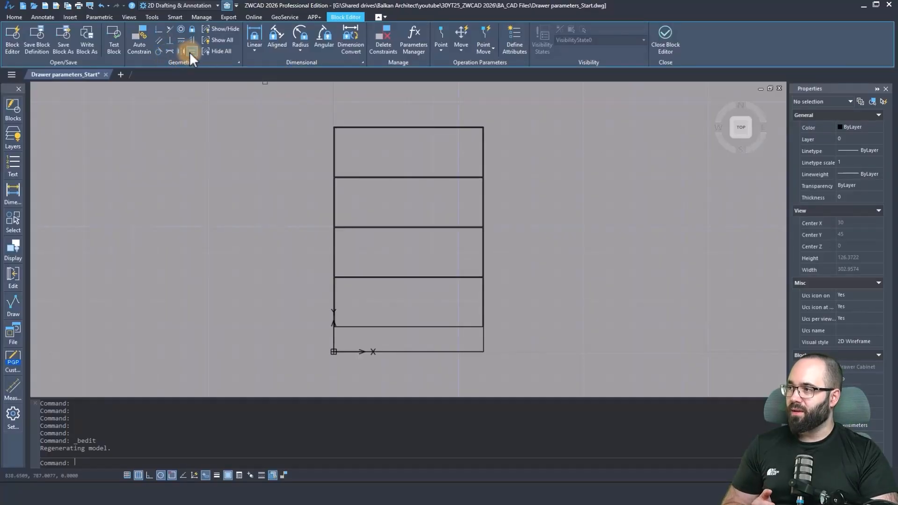
Apply Auto Constrain to all of the drawer cabinet's geometry.
{"action": "left_click", "coordinate": [143, 51]}
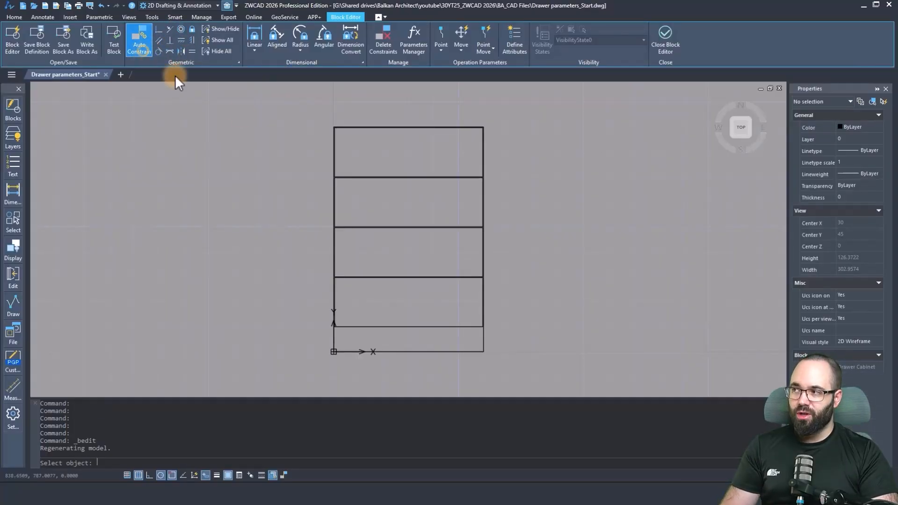
{"action": "left_click", "coordinate": [294, 113]}
{"action": "left_click", "coordinate": [541, 374]}
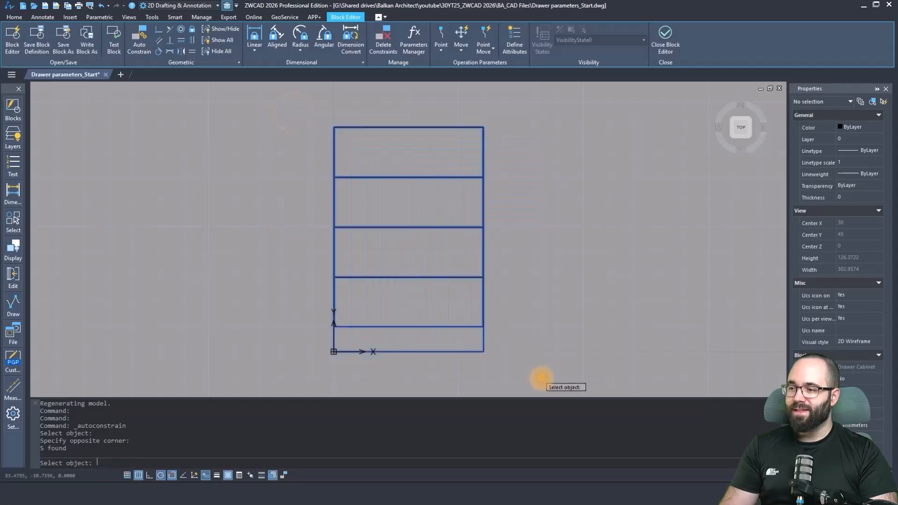
{"action": "key", "text": "Return"}
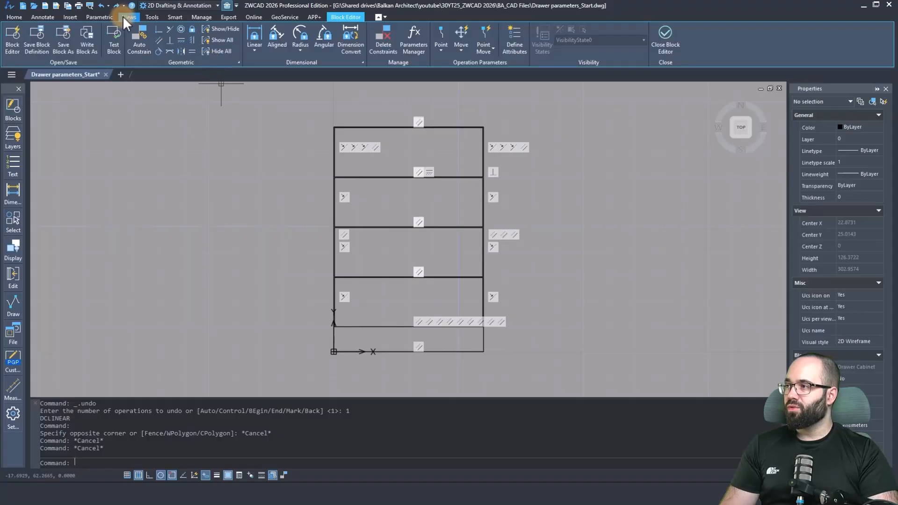
Add a 0.3 linear dimensional constraint between the cabinet's left outer edge and the drawer edge, placed below the cabinet.
{"action": "left_click", "coordinate": [99, 17]}
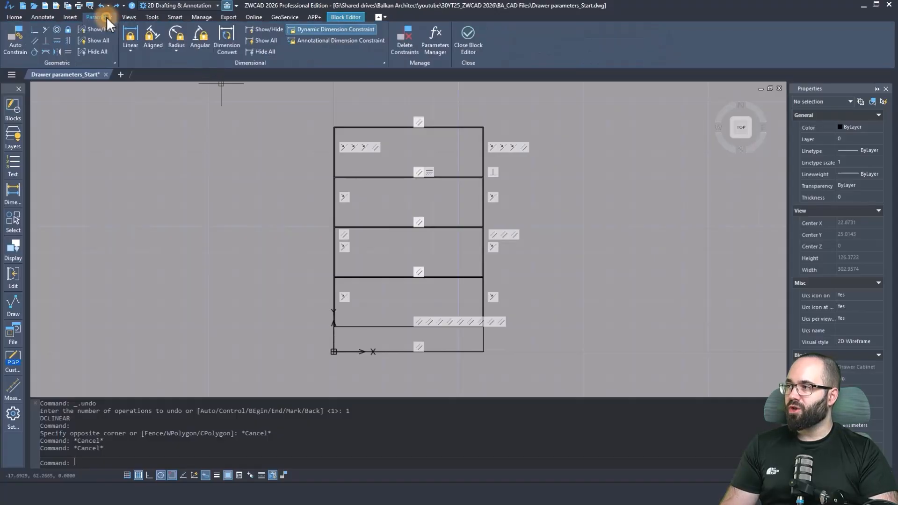
{"action": "left_click", "coordinate": [130, 41]}
{"action": "scroll", "coordinate": [344, 300], "scroll_direction": "up", "scroll_amount": 6}
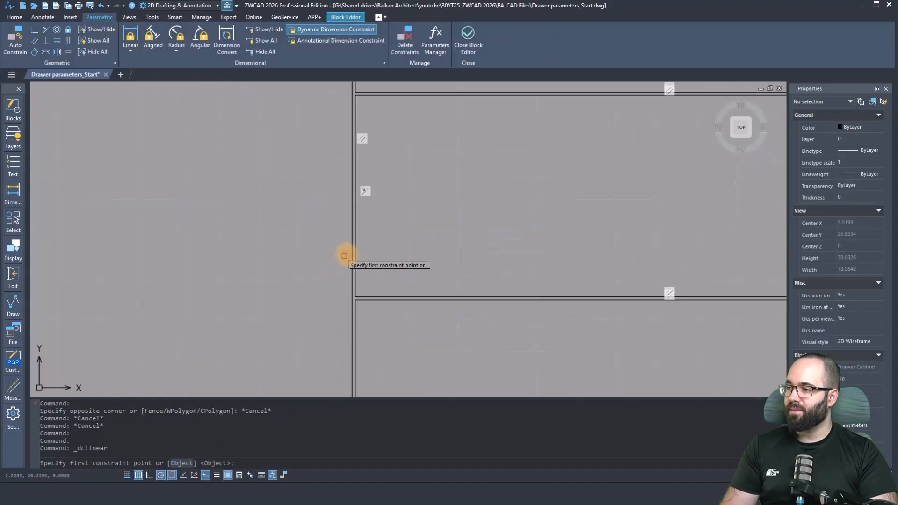
{"action": "left_click", "coordinate": [351, 255]}
{"action": "left_click", "coordinate": [361, 255]}
{"action": "scroll", "coordinate": [360, 255], "scroll_direction": "down", "scroll_amount": 8}
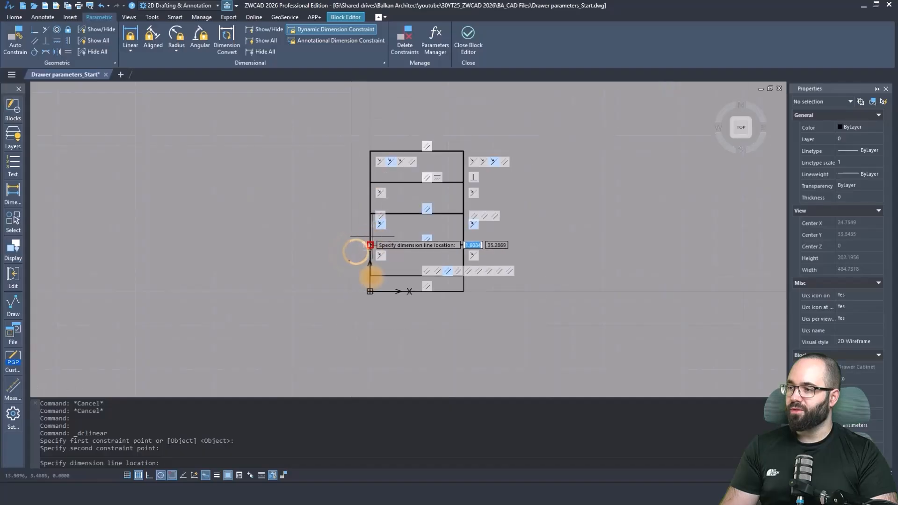
{"action": "scroll", "coordinate": [371, 313], "scroll_direction": "up", "scroll_amount": 4}
{"action": "left_click", "coordinate": [339, 323]}
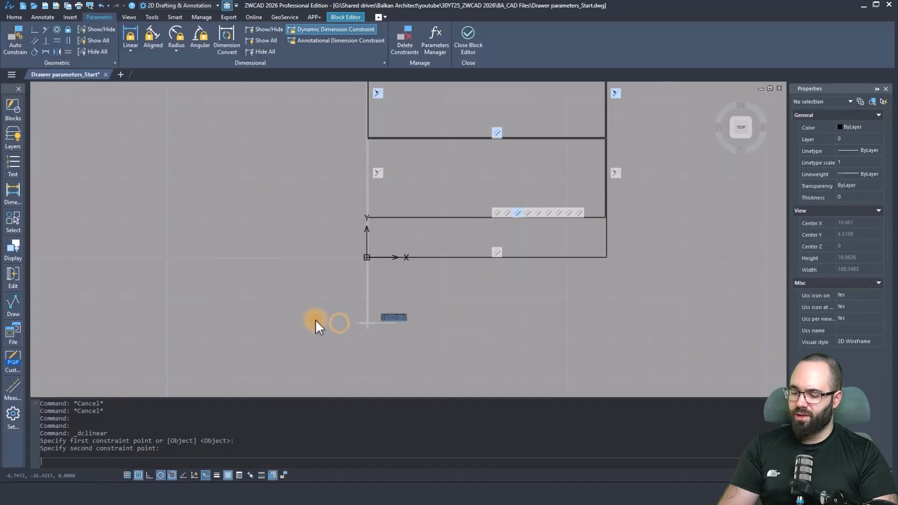
{"action": "key", "text": "Return"}
Add a matching 0.3 linear constraint between the drawer edge and the cabinet's right outer edge, placed below the cabinet.
{"action": "middle_click_drag", "start_coordinate": [553, 293], "coordinate": [487, 341]}
{"action": "key", "text": "Return"}
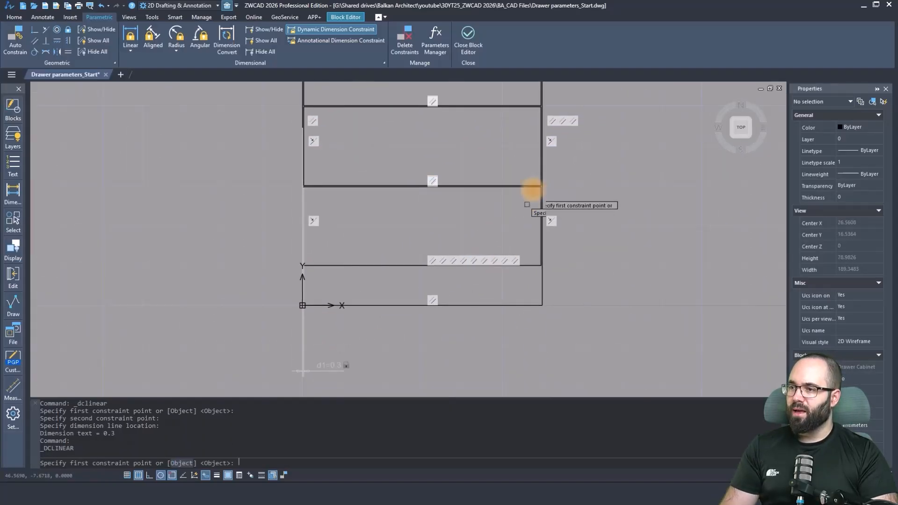
{"action": "scroll", "coordinate": [539, 167], "scroll_direction": "up", "scroll_amount": 5}
{"action": "left_click", "coordinate": [545, 165]}
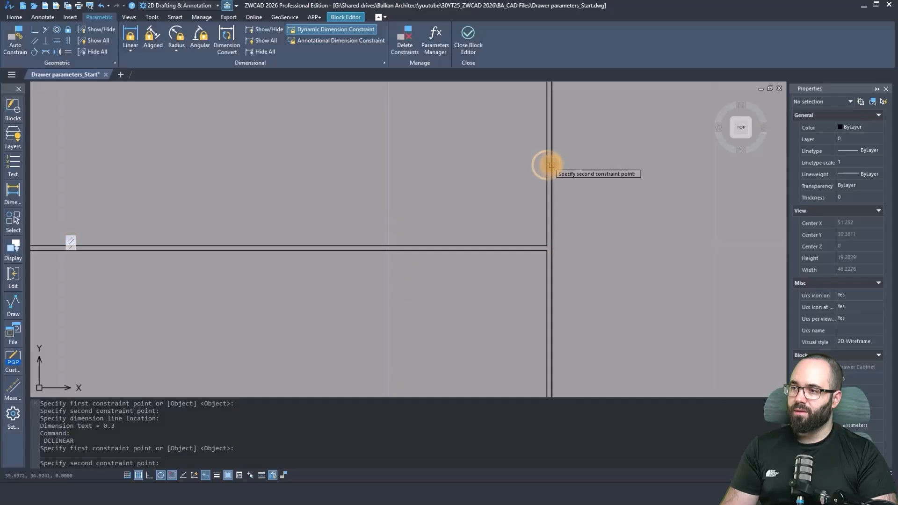
{"action": "left_click", "coordinate": [546, 165]}
{"action": "scroll", "coordinate": [546, 165], "scroll_direction": "down", "scroll_amount": 5}
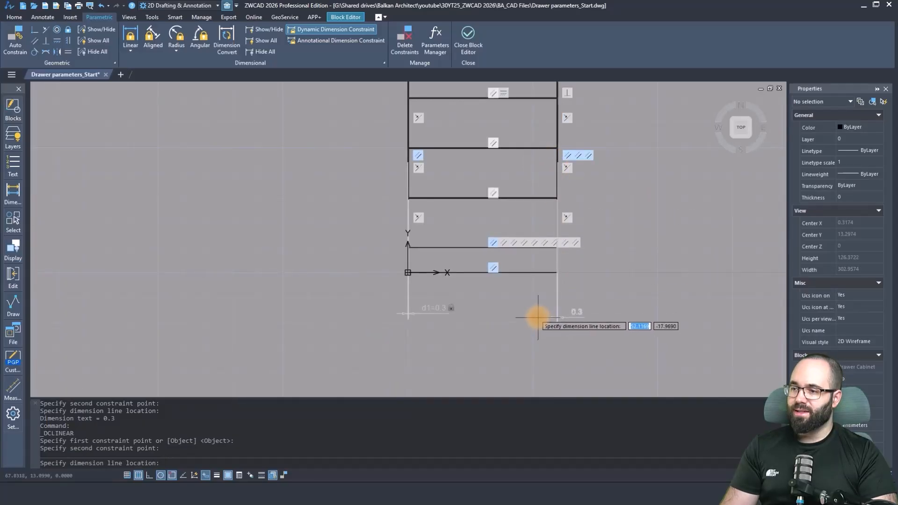
{"action": "left_click", "coordinate": [536, 318]}
{"action": "key", "text": "Return"}
{"action": "key", "text": "Return"}
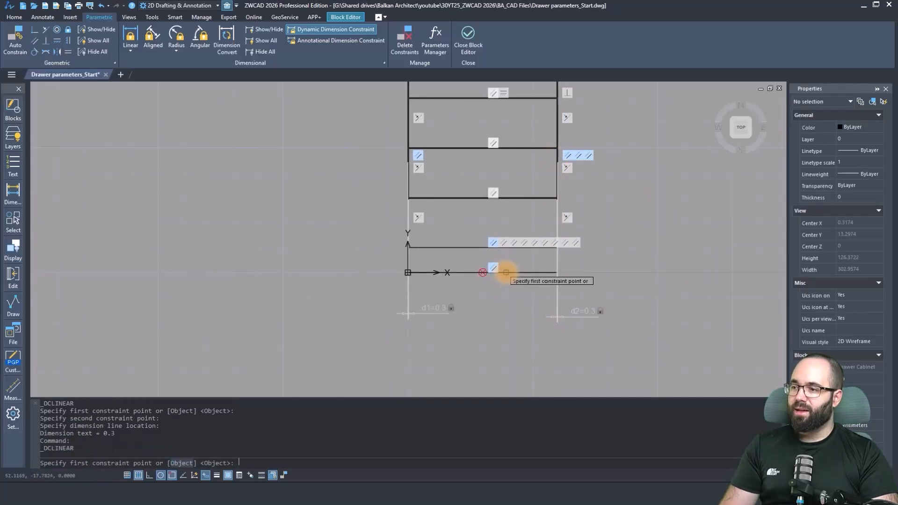
Add a linear constraint of 90 from the cabinet's bottom edge to its top edge, placed to its left.
{"action": "scroll", "coordinate": [458, 276], "scroll_direction": "up", "scroll_amount": 4}
{"action": "left_click", "coordinate": [457, 278]}
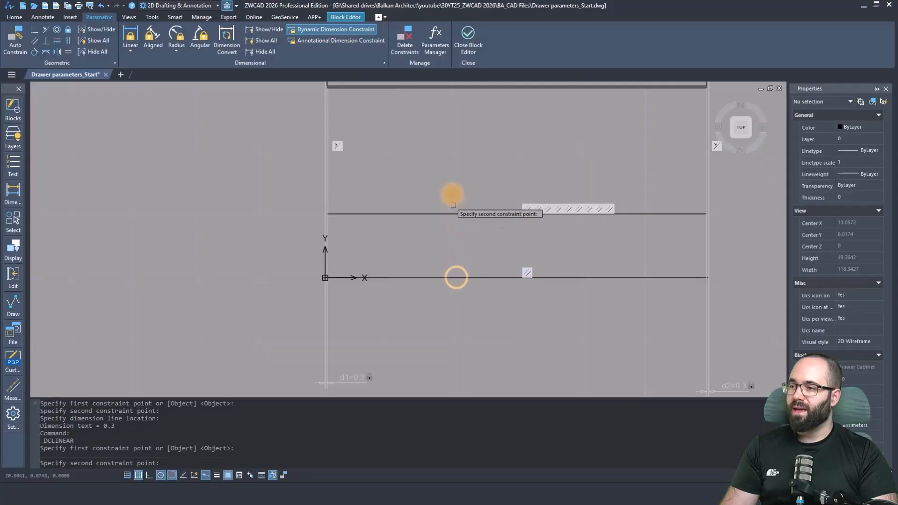
{"action": "scroll", "coordinate": [449, 202], "scroll_direction": "down", "scroll_amount": 6}
{"action": "scroll", "coordinate": [416, 174], "scroll_direction": "up", "scroll_amount": 4}
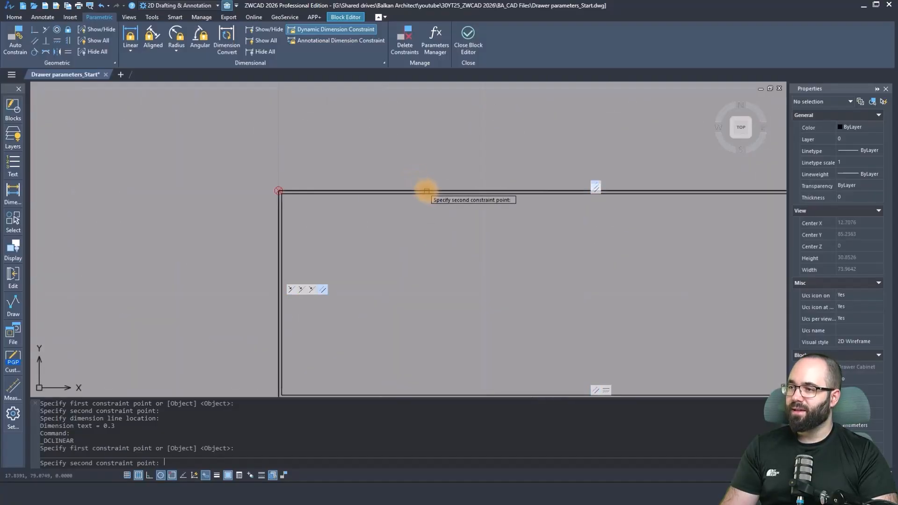
{"action": "left_click", "coordinate": [426, 190]}
{"action": "scroll", "coordinate": [426, 164], "scroll_direction": "down", "scroll_amount": 5}
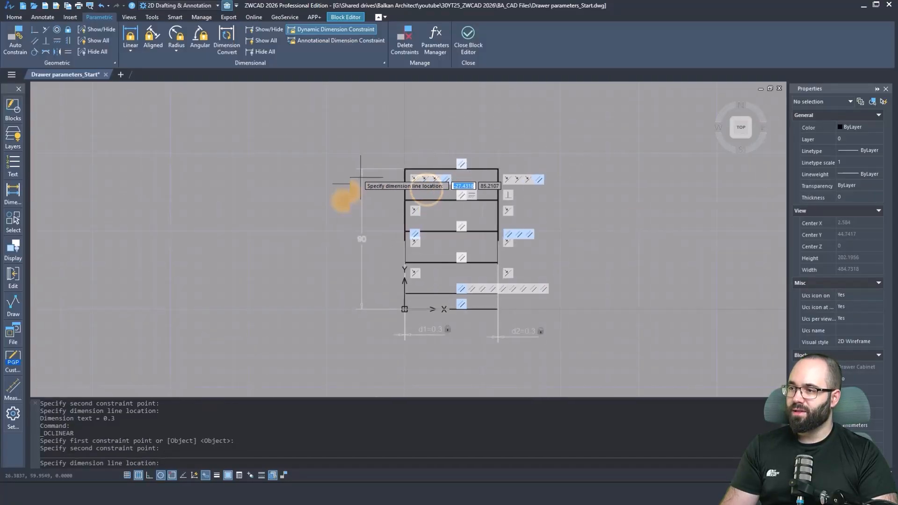
{"action": "left_click", "coordinate": [338, 211]}
{"action": "type", "text": "90"}
{"action": "key", "text": "Return"}
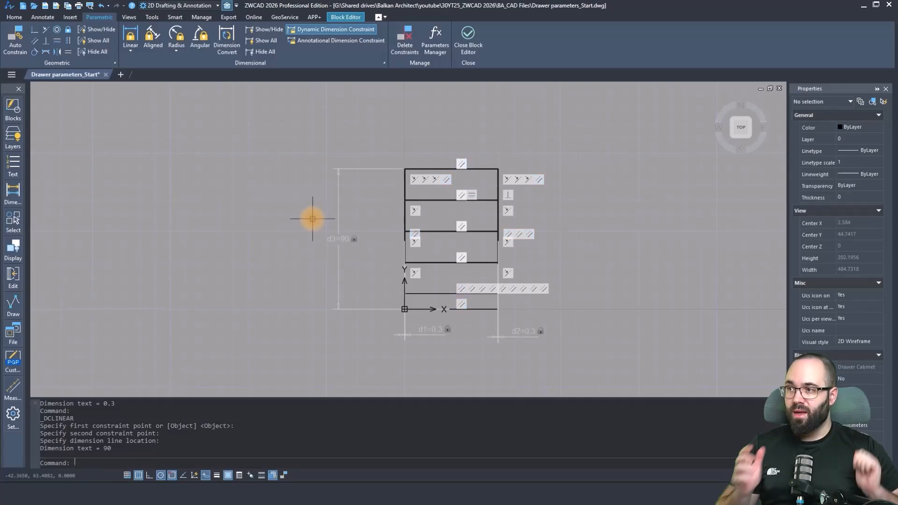
Add a linear block parameter constraint of 60 from the cabinet's left outer edge to its right outer edge, placed below the cabinet.
{"action": "left_click", "coordinate": [346, 18]}
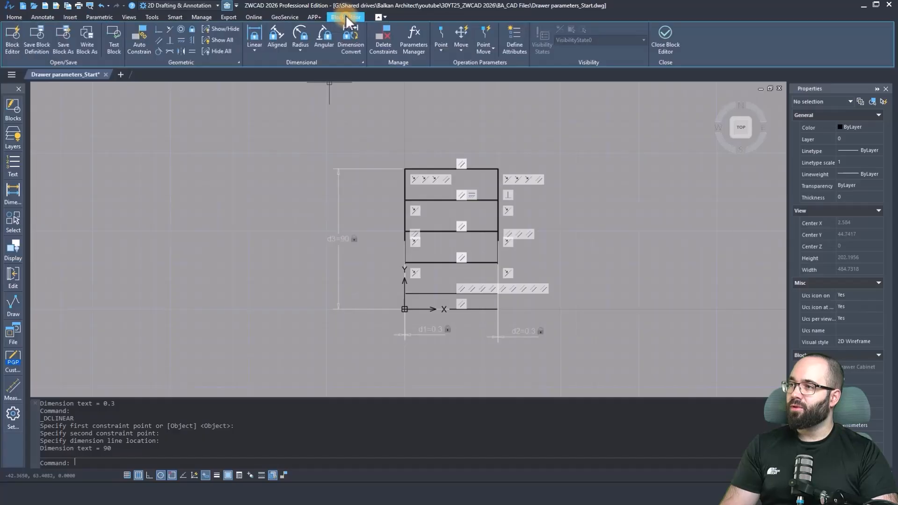
{"action": "left_click", "coordinate": [257, 35]}
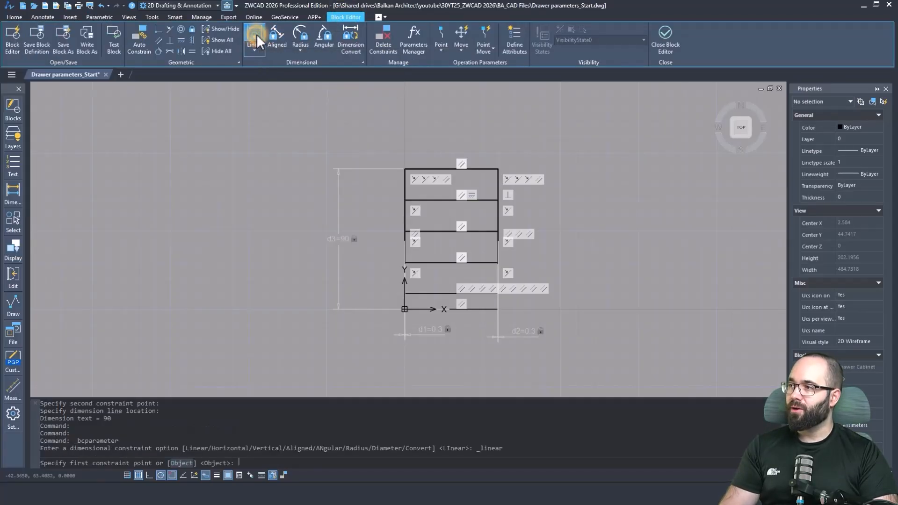
{"action": "scroll", "coordinate": [401, 231], "scroll_direction": "up", "scroll_amount": 5}
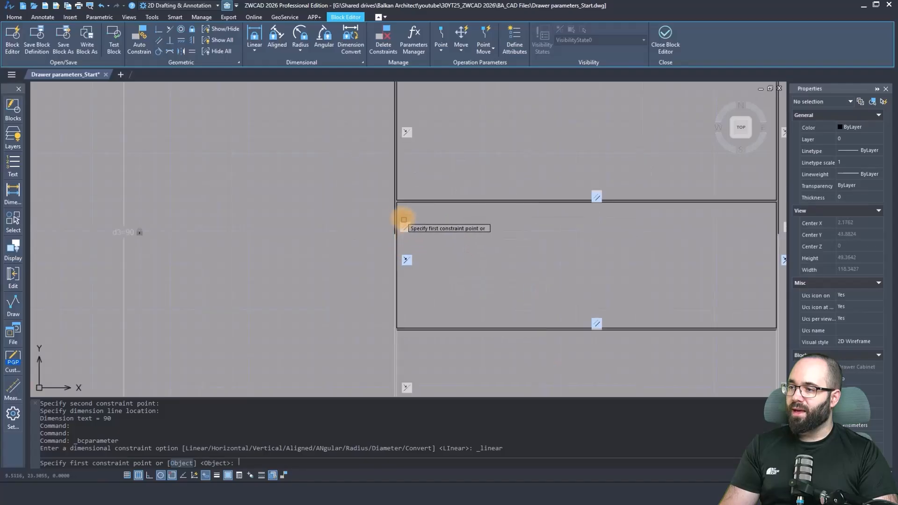
{"action": "left_click", "coordinate": [393, 206]}
{"action": "scroll", "coordinate": [333, 228], "scroll_direction": "down", "scroll_amount": 5}
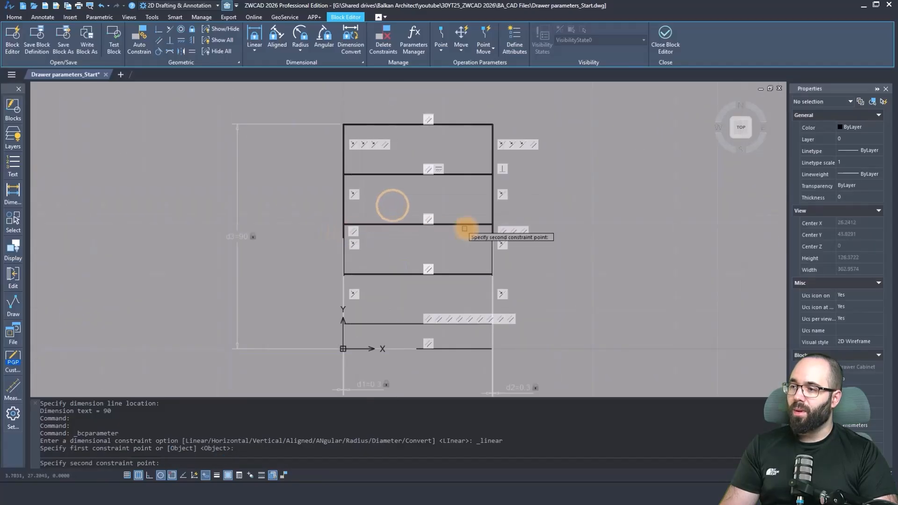
{"action": "scroll", "coordinate": [466, 229], "scroll_direction": "up", "scroll_amount": 5}
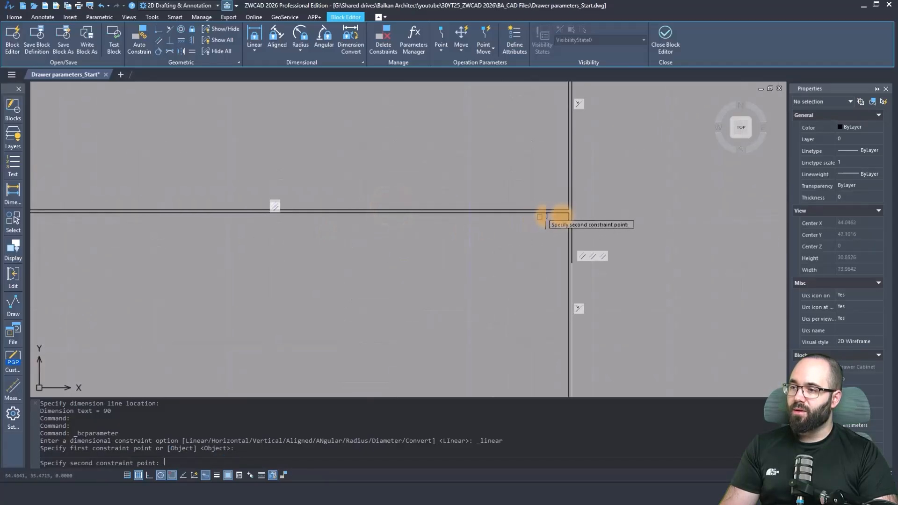
{"action": "left_click", "coordinate": [572, 219]}
{"action": "scroll", "coordinate": [580, 230], "scroll_direction": "down", "scroll_amount": 5}
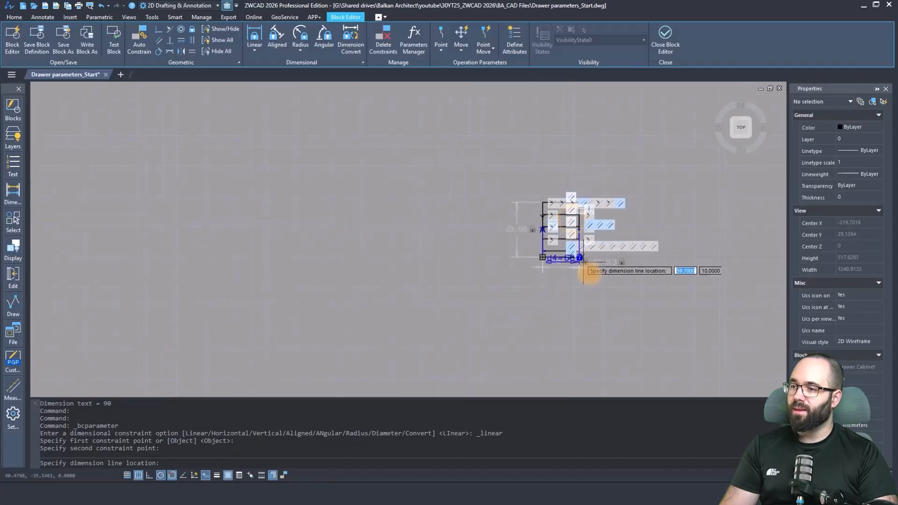
{"action": "left_click", "coordinate": [598, 291]}
{"action": "scroll", "coordinate": [648, 271], "scroll_direction": "up", "scroll_amount": 3}
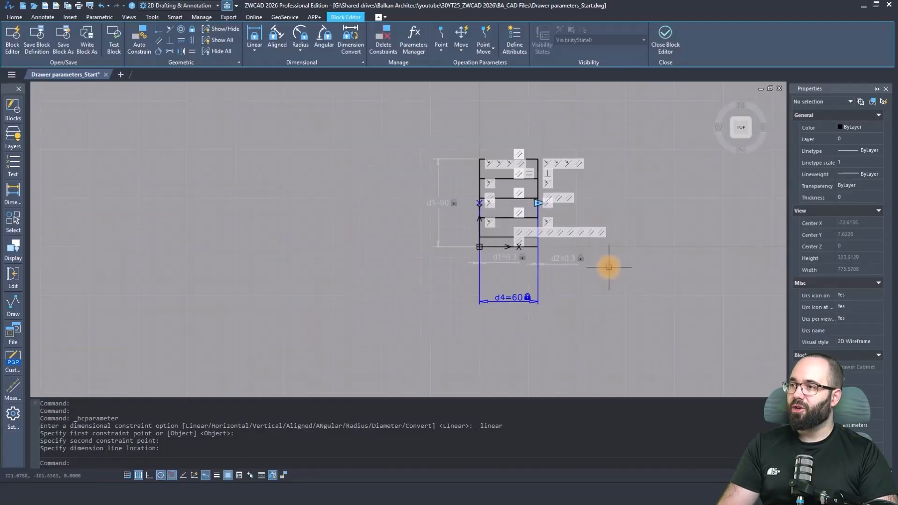
Rename the d4 parameter to Width in the Parameters Manager.
{"action": "left_click", "coordinate": [426, 49]}
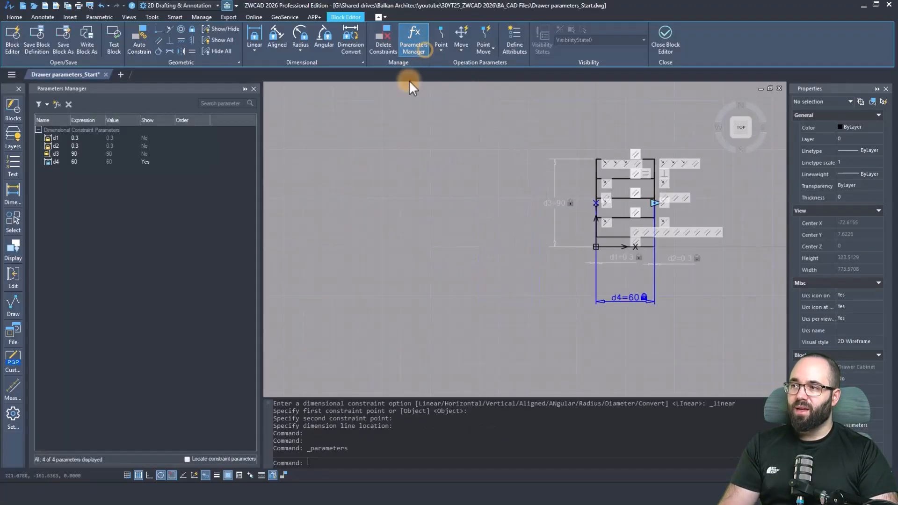
{"action": "scroll", "coordinate": [415, 206], "scroll_direction": "up", "scroll_amount": 4}
{"action": "scroll", "coordinate": [296, 226], "scroll_direction": "down", "scroll_amount": 4}
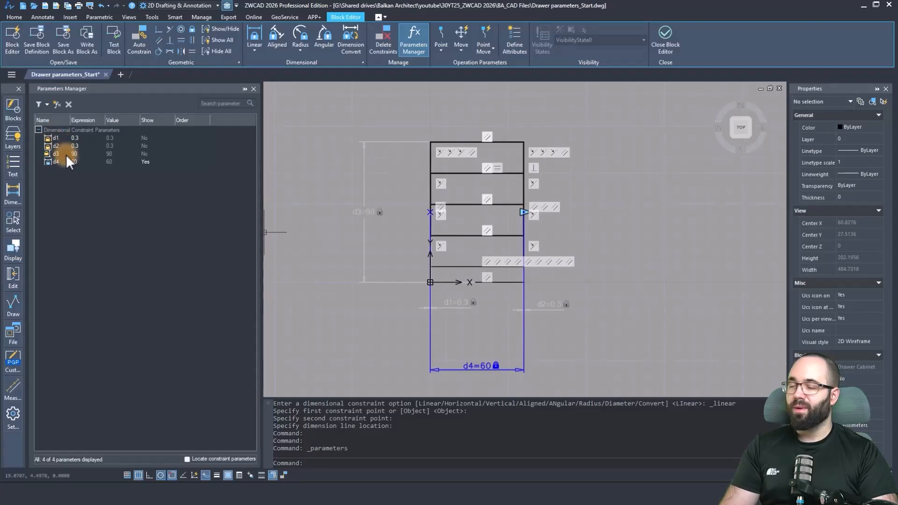
{"action": "left_click", "coordinate": [54, 162]}
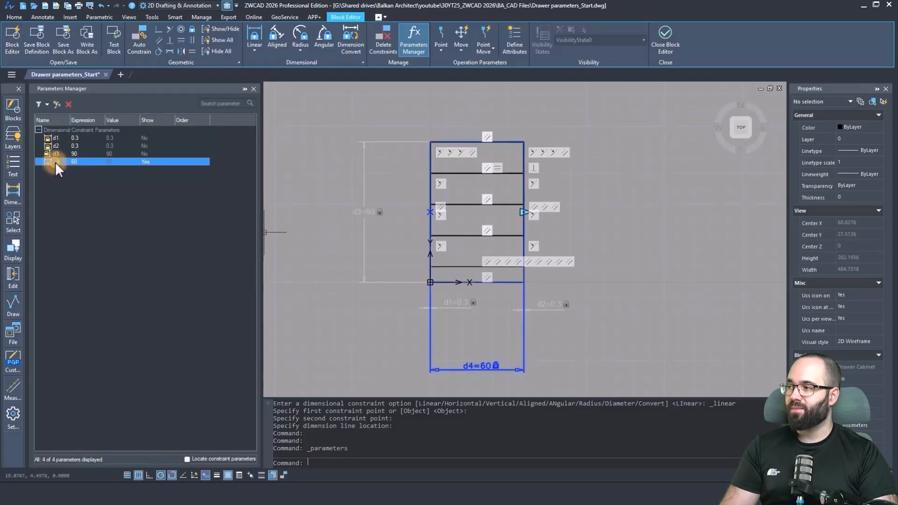
{"action": "left_click", "coordinate": [55, 161]}
{"action": "type", "text": "W"}
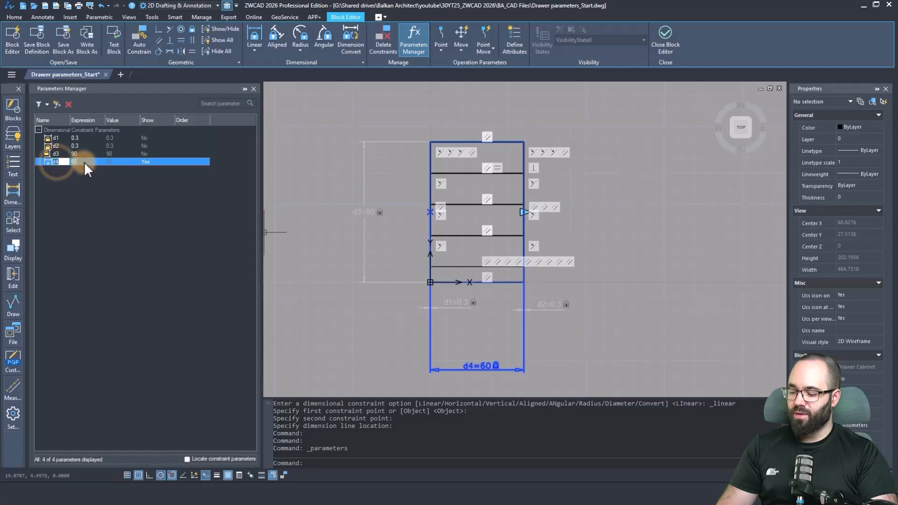
{"action": "type", "text": "idth"}
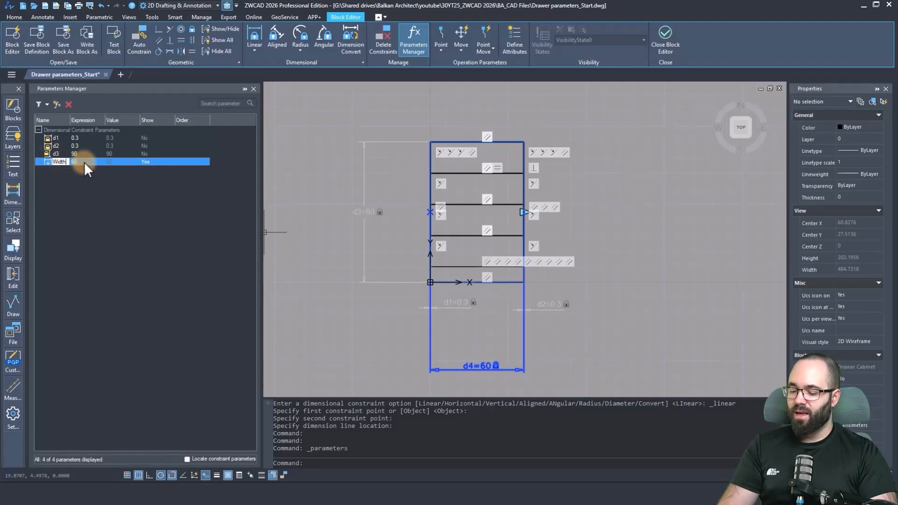
{"action": "key", "text": "Return"}
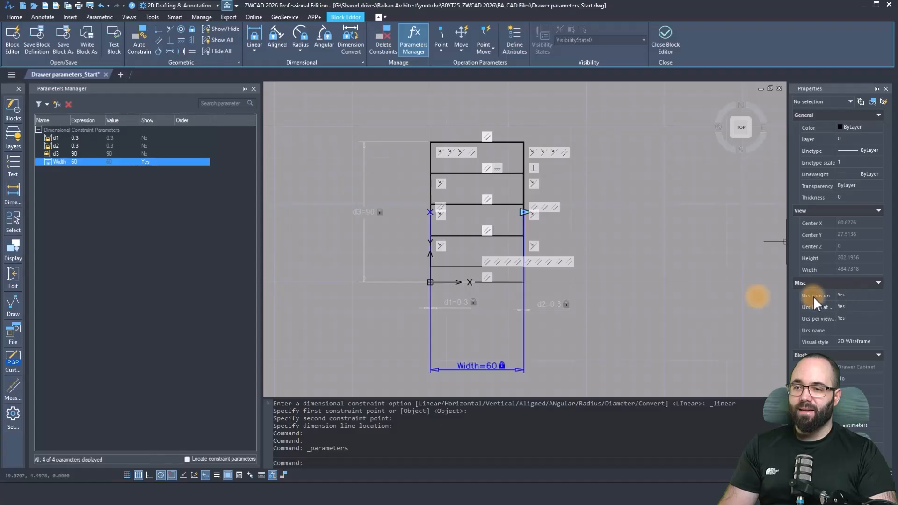
Set the Width constraint's distance type to Increment with an increment of 5.
{"action": "left_click", "coordinate": [507, 328]}
{"action": "left_click", "coordinate": [538, 350]}
{"action": "left_click", "coordinate": [547, 360]}
{"action": "left_click", "coordinate": [508, 350]}
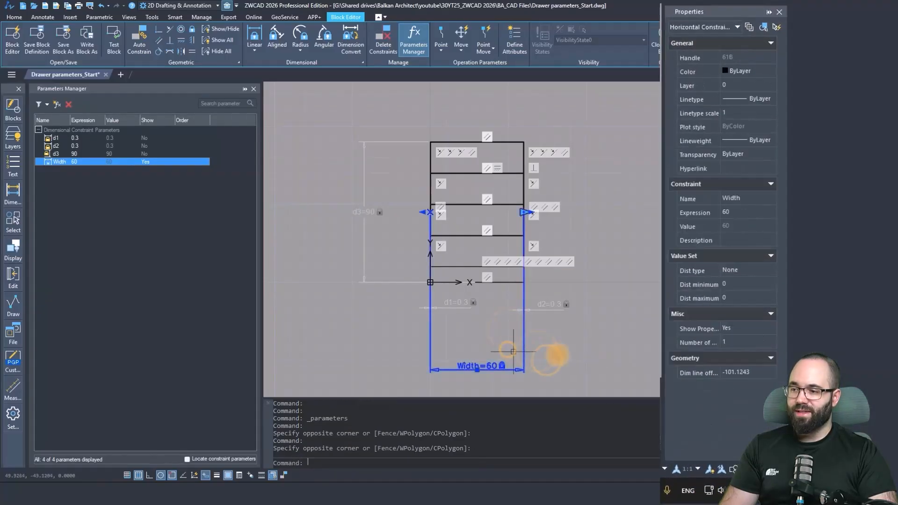
{"action": "left_click", "coordinate": [771, 271]}
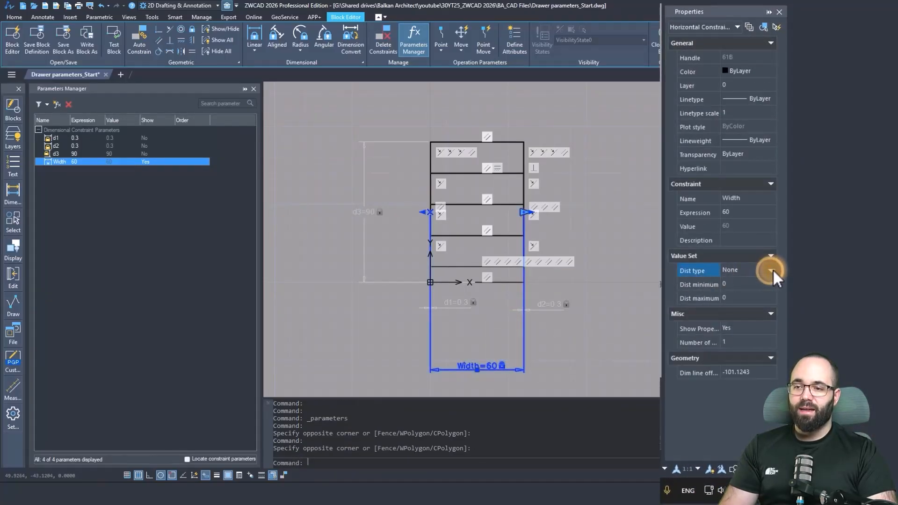
{"action": "left_click", "coordinate": [771, 271]}
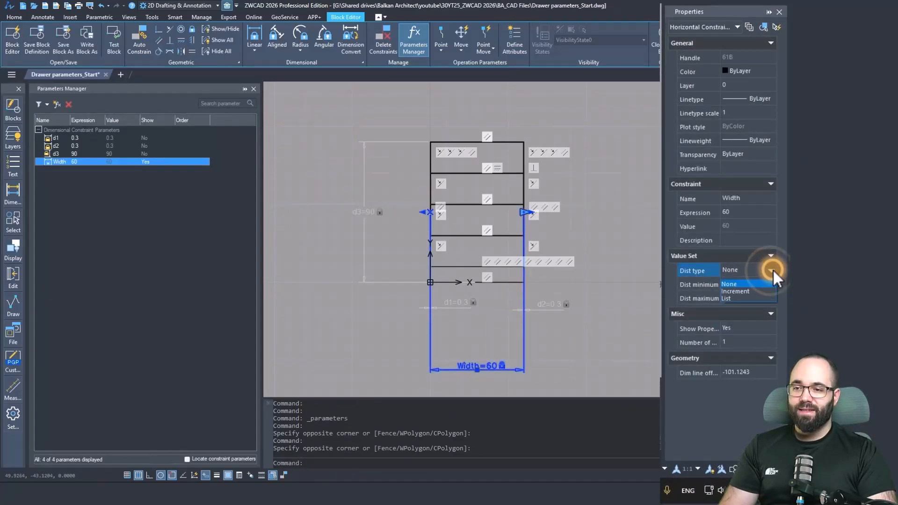
{"action": "left_click", "coordinate": [737, 291]}
{"action": "left_click", "coordinate": [744, 284]}
{"action": "type", "text": "5"}
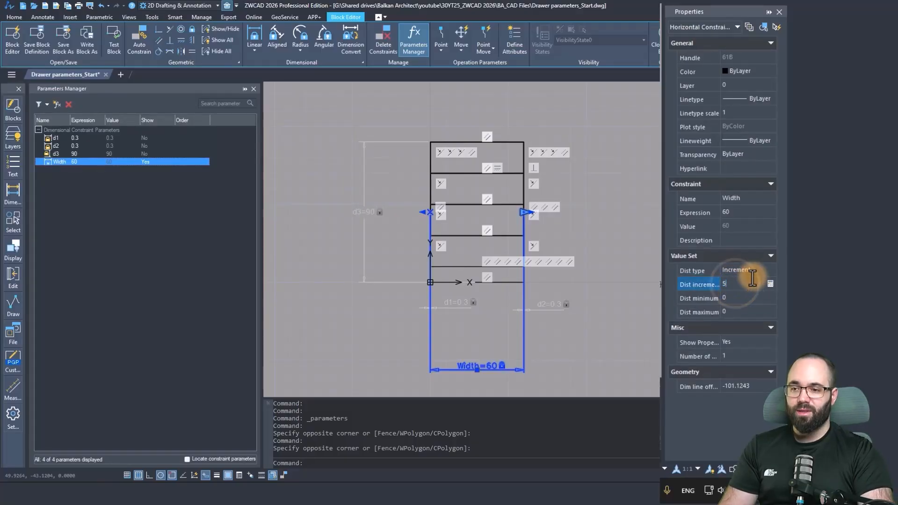
Limit the Width constraint to a minimum distance of 40 and a maximum of 90.
{"action": "left_click", "coordinate": [748, 294]}
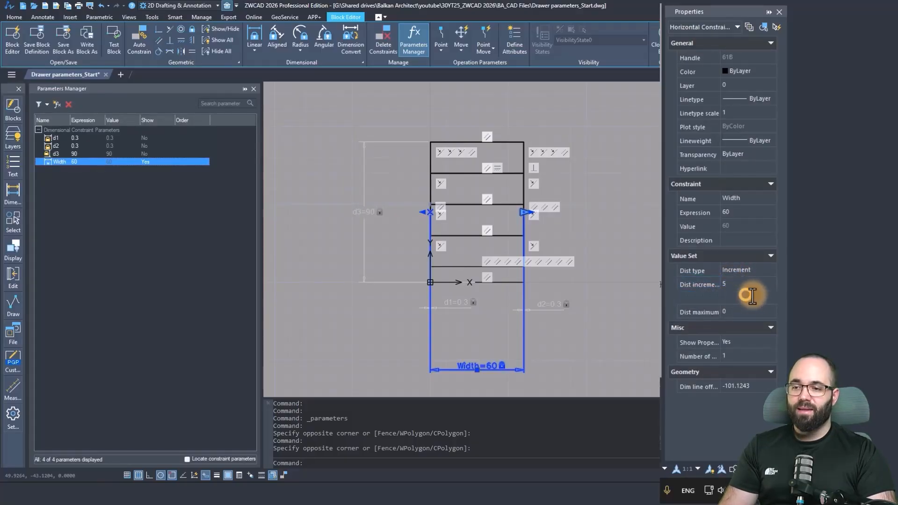
{"action": "type", "text": "40"}
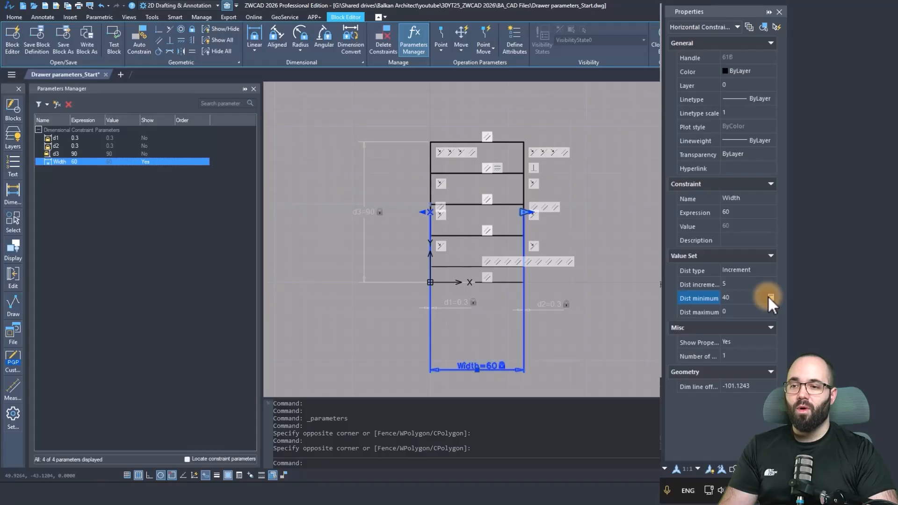
{"action": "left_click", "coordinate": [748, 313]}
{"action": "type", "text": "90"}
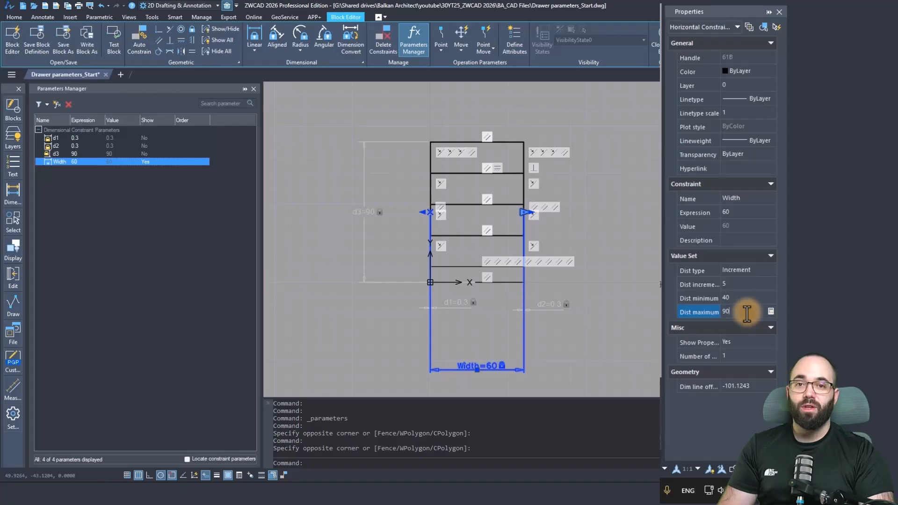
{"action": "key", "text": "Return"}
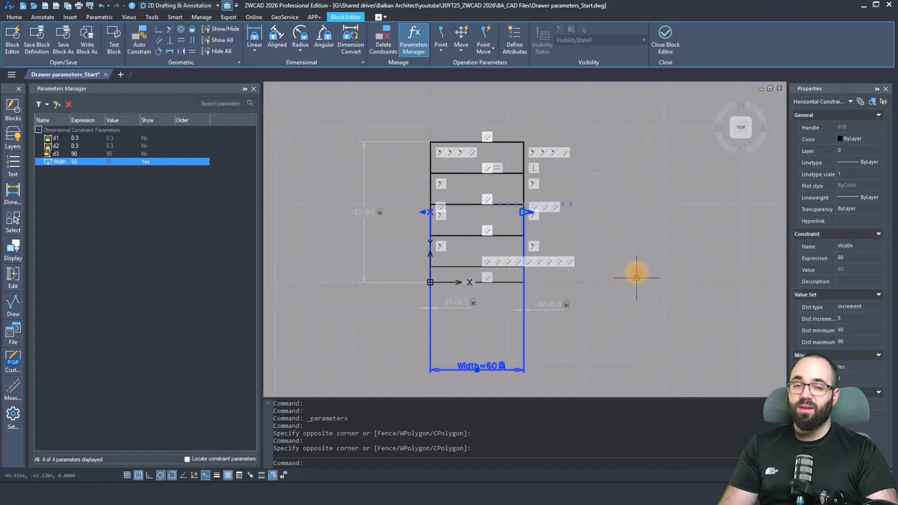
Close the Block Editor and stretch the cabinet block to a width of 800 with its width grip.
{"action": "left_click", "coordinate": [665, 49]}
{"action": "left_click", "coordinate": [447, 234]}
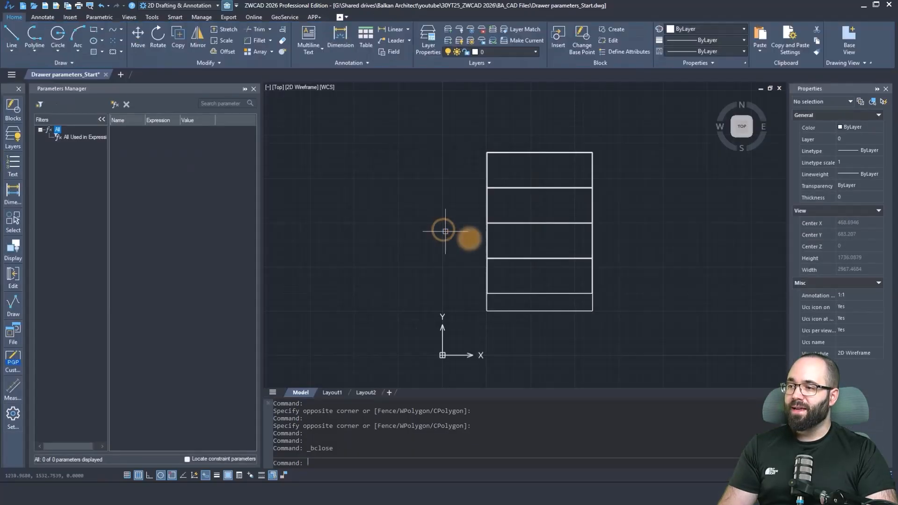
{"action": "left_click", "coordinate": [487, 244]}
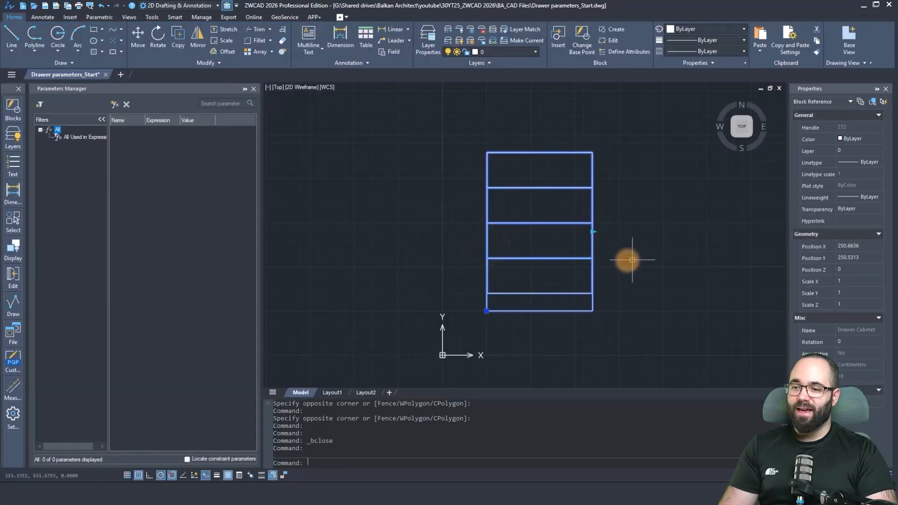
{"action": "left_click", "coordinate": [594, 231]}
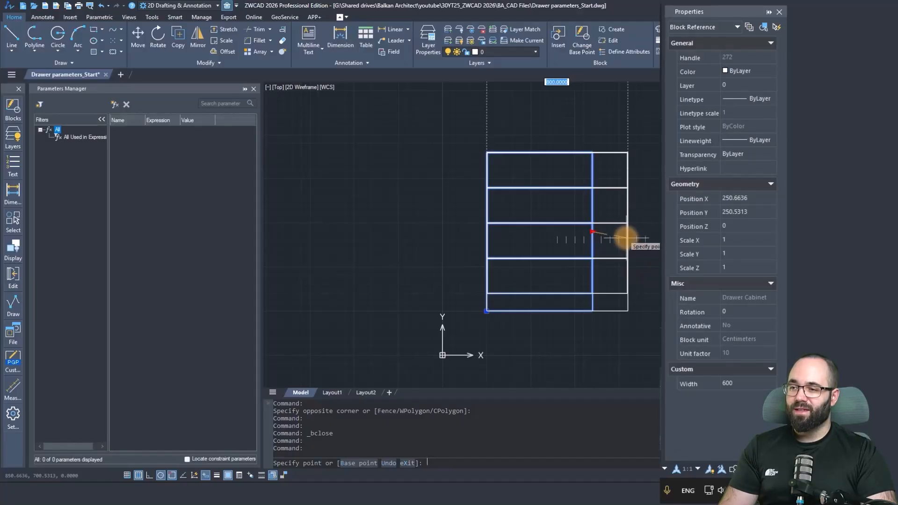
{"action": "left_click", "coordinate": [627, 232]}
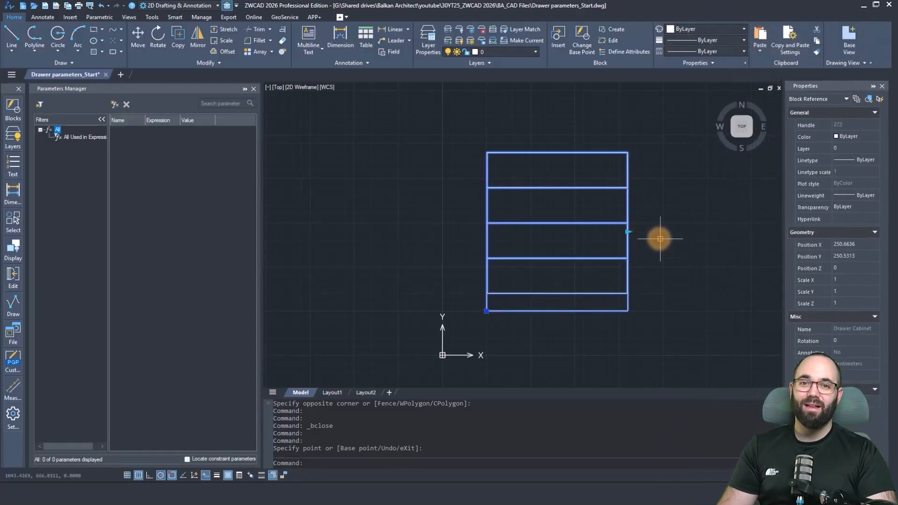
Open the drawer cabinet block for editing and select the Height parameter's grip at the cabinet's upper edge.
{"action": "double_click", "coordinate": [529, 250]}
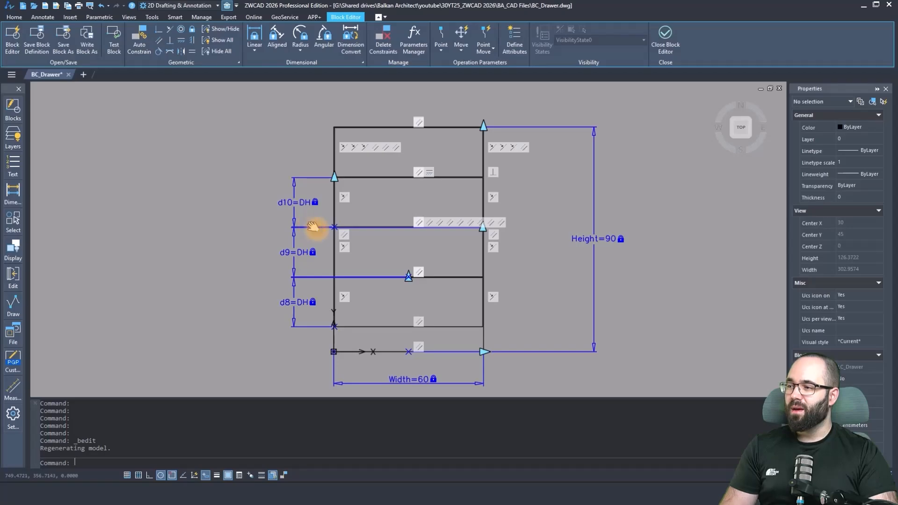
{"action": "middle_click_drag", "start_coordinate": [313, 227], "coordinate": [438, 269]}
{"action": "scroll", "coordinate": [494, 240], "scroll_direction": "down", "scroll_amount": 2}
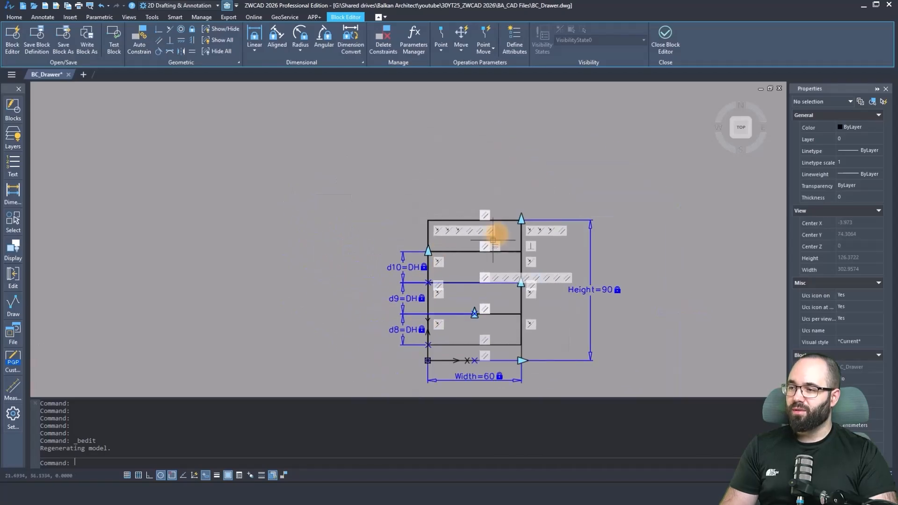
{"action": "left_click", "coordinate": [522, 219]}
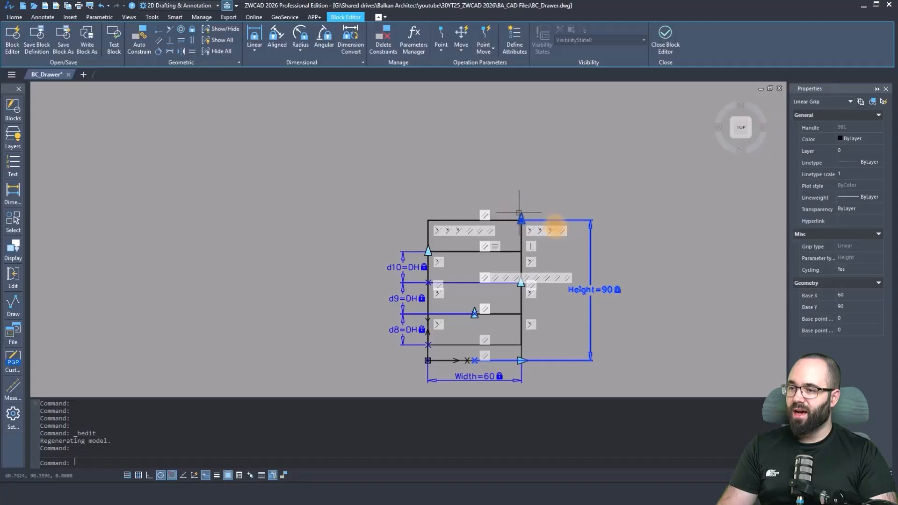
Set the Height parameter's expression to 120 in the Parameters Manager.
{"action": "left_click", "coordinate": [422, 49]}
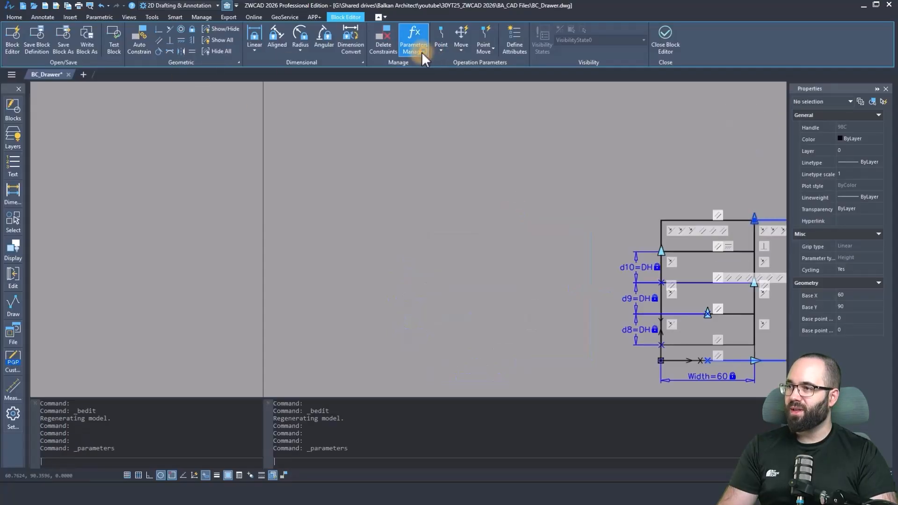
{"action": "left_click", "coordinate": [75, 218]}
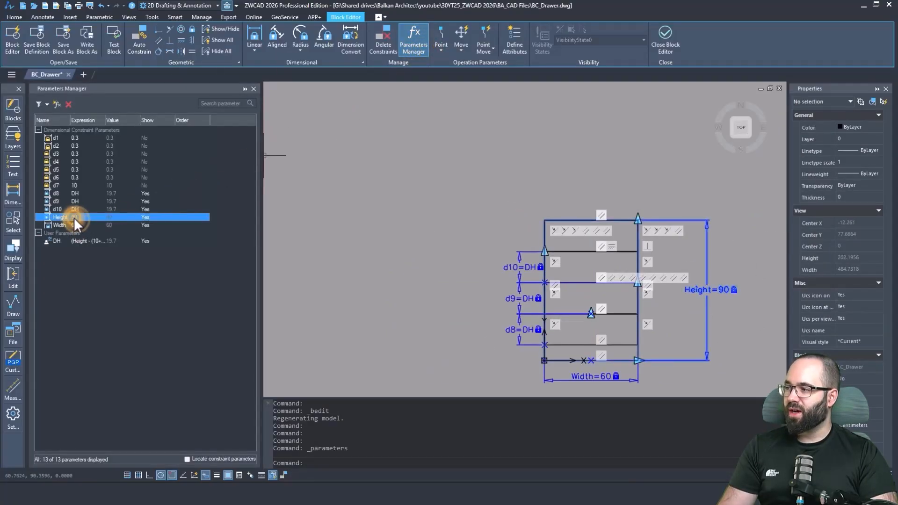
{"action": "double_click", "coordinate": [75, 218]}
{"action": "type", "text": "12"}
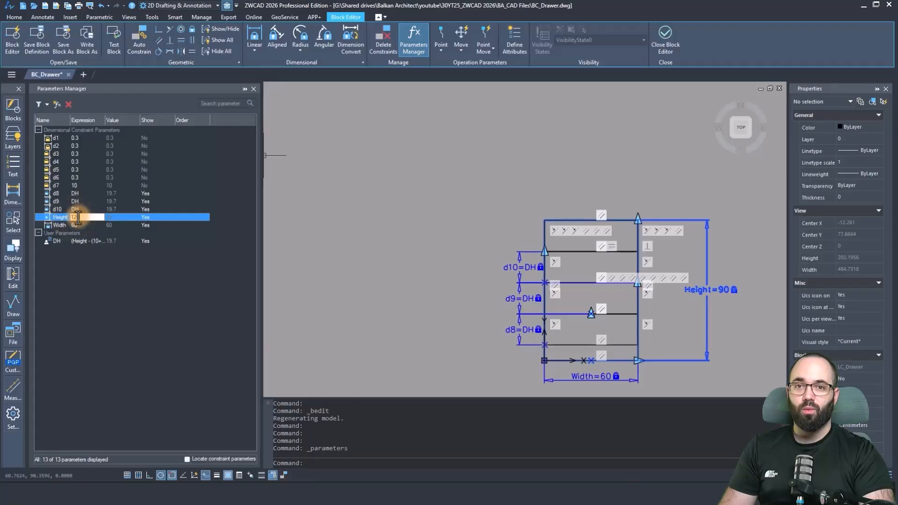
{"action": "type", "text": "0"}
{"action": "key", "text": "Return"}
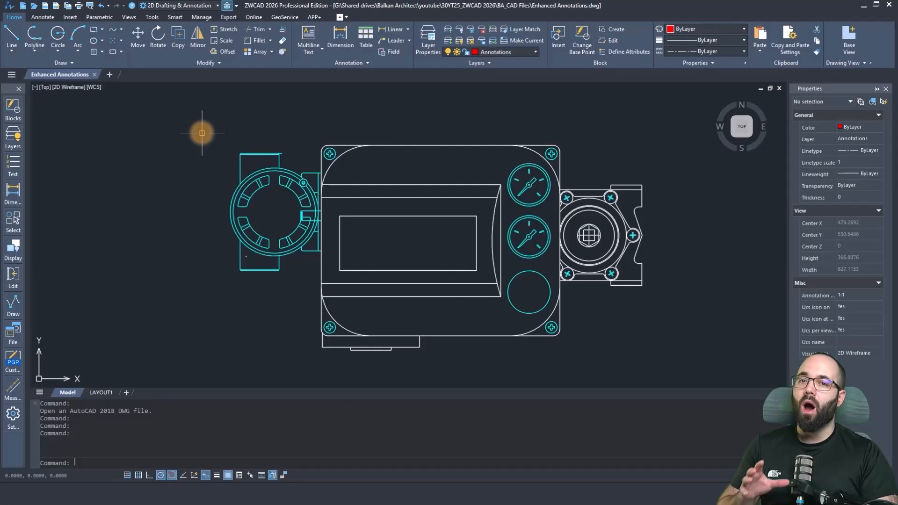
Add a horizontal dimension above the housing across its upper-left rounded corner with the Dimension command.
{"action": "left_click", "coordinate": [46, 18]}
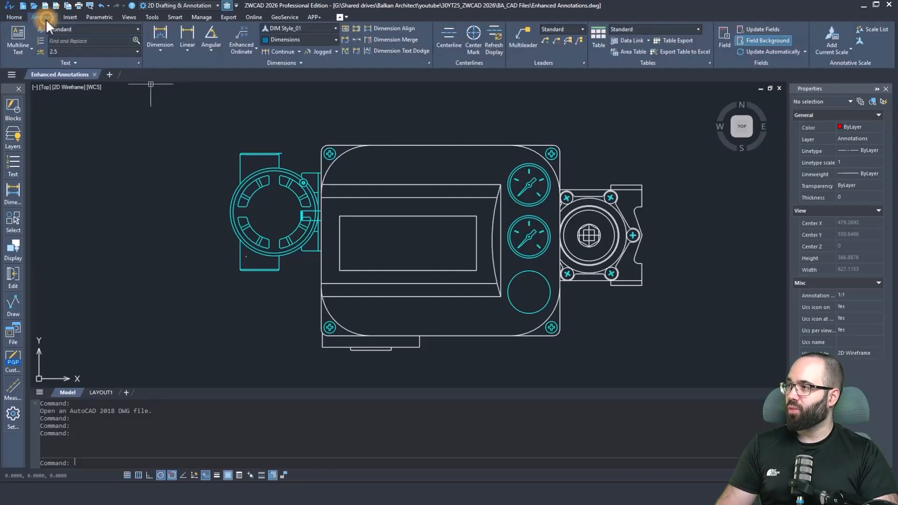
{"action": "left_click", "coordinate": [161, 38]}
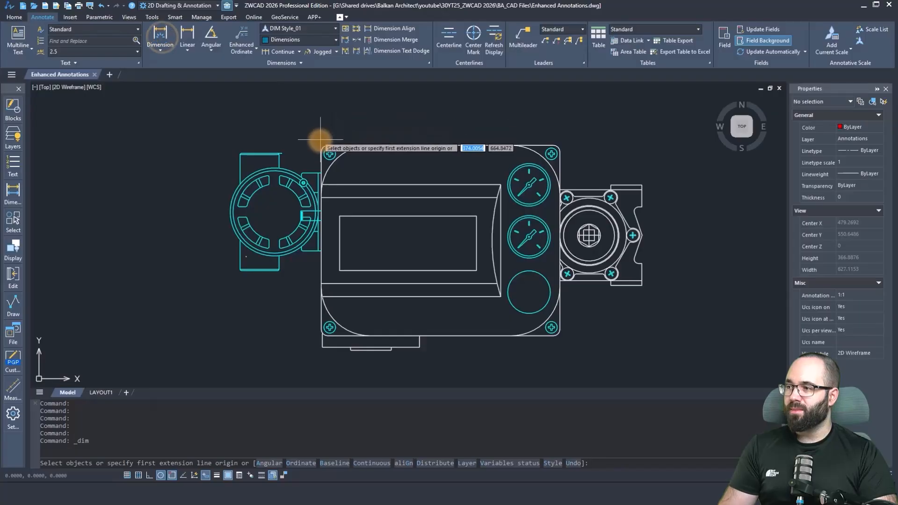
{"action": "left_click", "coordinate": [322, 170]}
{"action": "scroll", "coordinate": [323, 146], "scroll_direction": "up", "scroll_amount": 5}
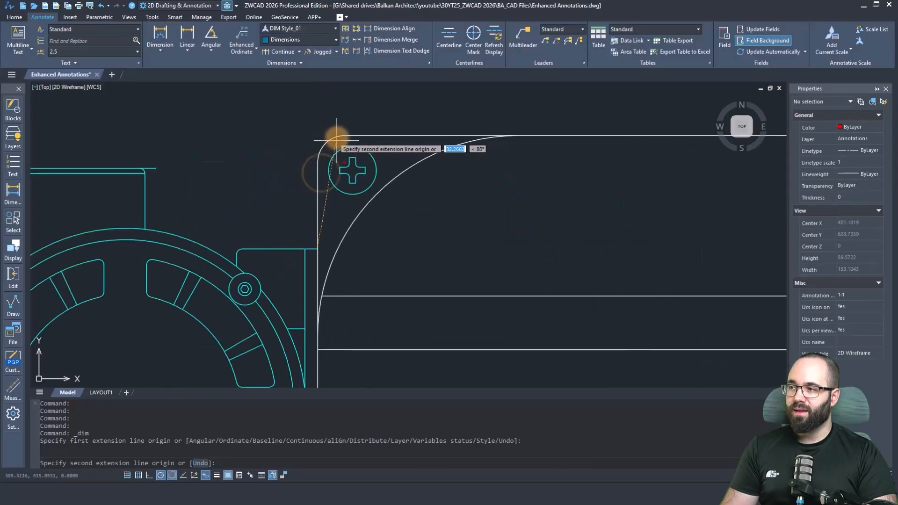
{"action": "left_click", "coordinate": [338, 138]}
{"action": "scroll", "coordinate": [315, 132], "scroll_direction": "down", "scroll_amount": 2}
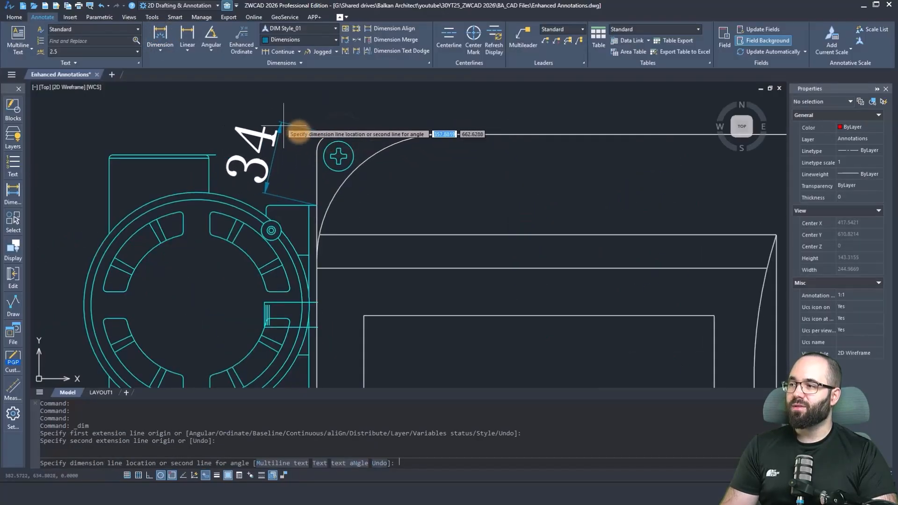
{"action": "middle_click_drag", "start_coordinate": [323, 108], "coordinate": [315, 157]}
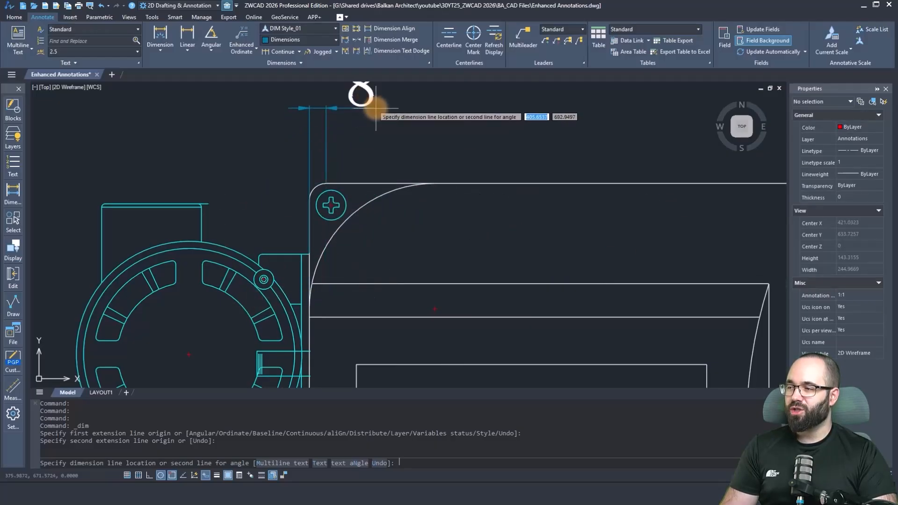
{"action": "middle_click_drag", "start_coordinate": [356, 120], "coordinate": [352, 155]}
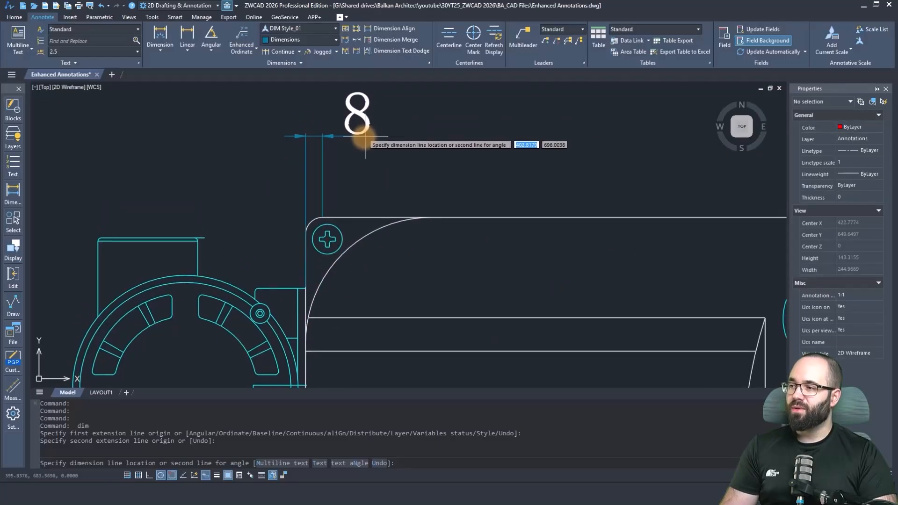
{"action": "left_click", "coordinate": [359, 141]}
Add radius dimensions to the round fitting left of the housing and to the large arc at the housing's lower-right corner.
{"action": "scroll", "coordinate": [365, 144], "scroll_direction": "down", "scroll_amount": 5}
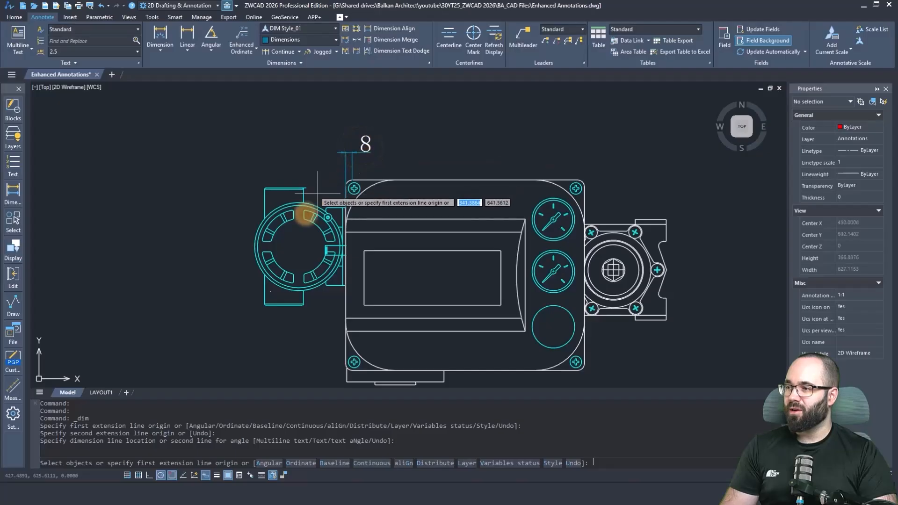
{"action": "scroll", "coordinate": [294, 229], "scroll_direction": "up", "scroll_amount": 4}
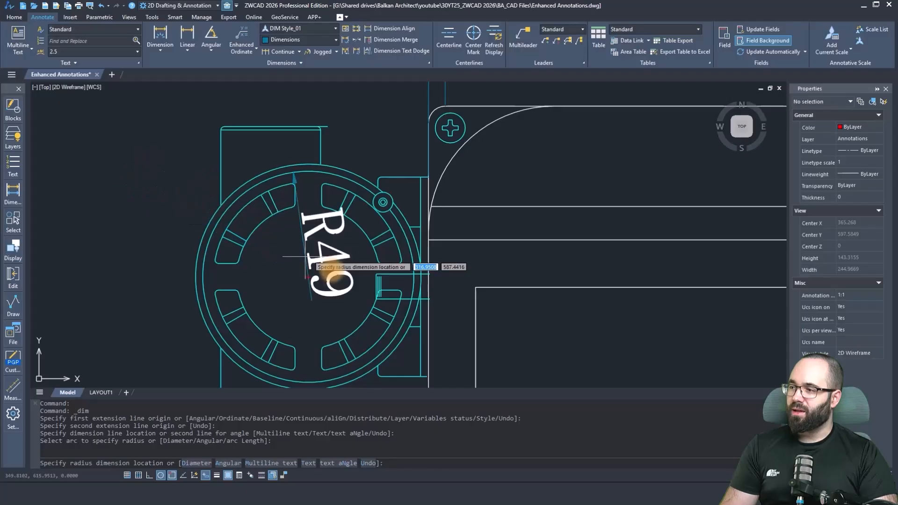
{"action": "left_click", "coordinate": [196, 210]}
{"action": "scroll", "coordinate": [206, 199], "scroll_direction": "down", "scroll_amount": 5}
{"action": "scroll", "coordinate": [421, 243], "scroll_direction": "up", "scroll_amount": 4}
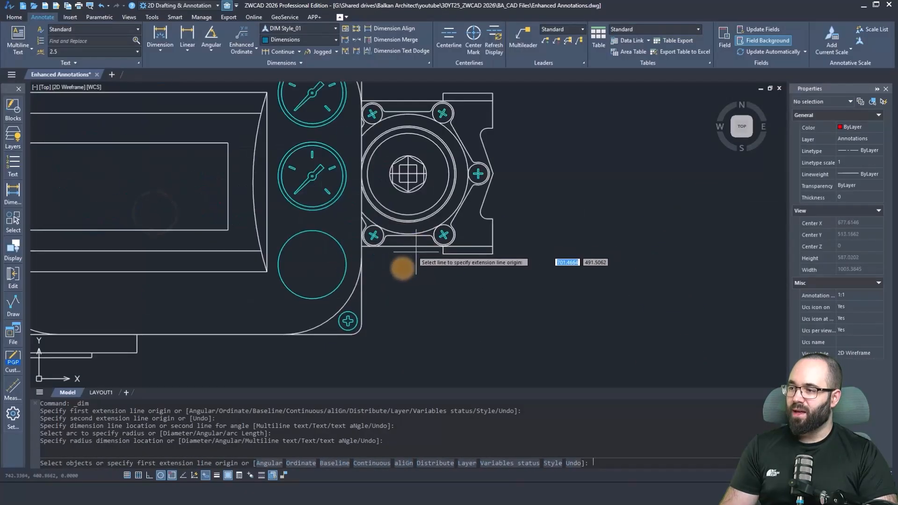
{"action": "left_click", "coordinate": [346, 298]}
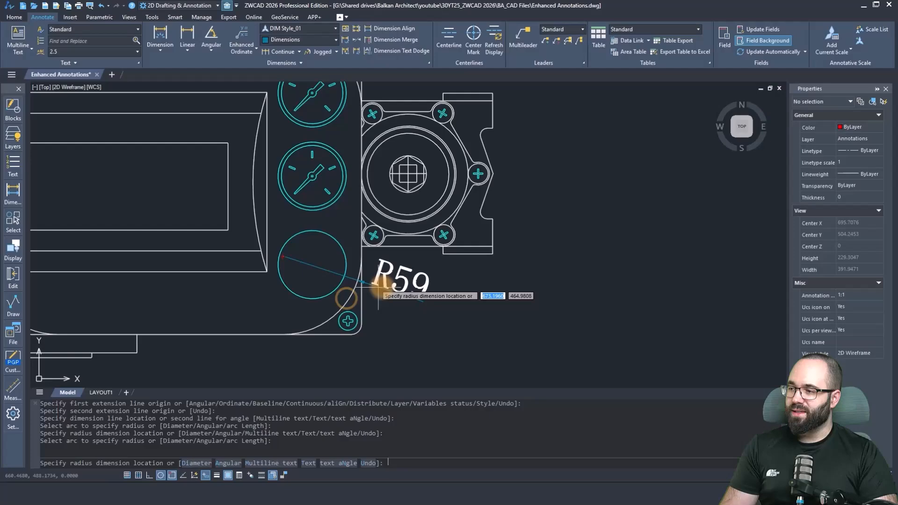
{"action": "left_click", "coordinate": [346, 292]}
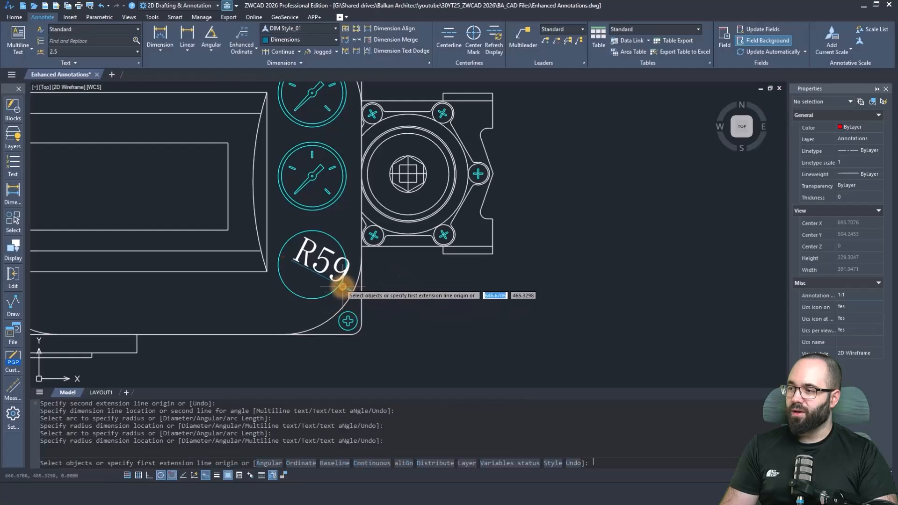
Dimension the two short vertical end edges of the right-hand flange, then end the Dimension command.
{"action": "left_click", "coordinate": [492, 233]}
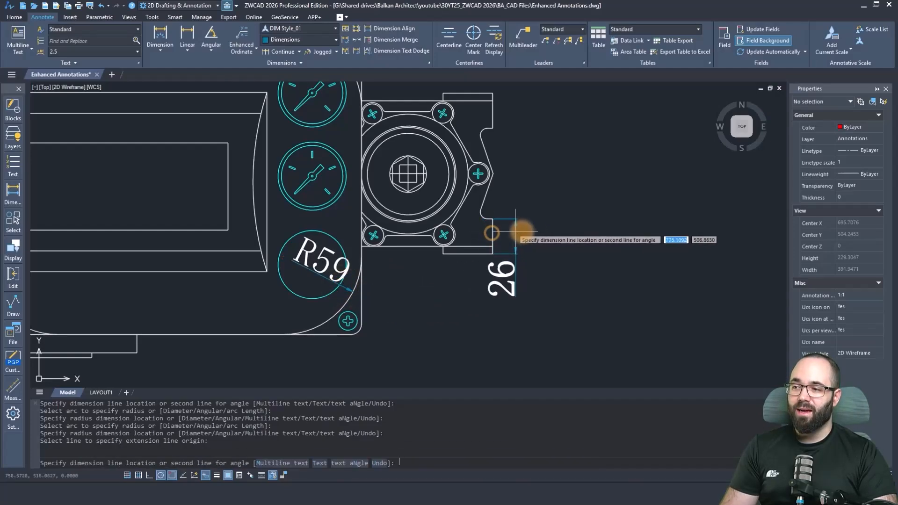
{"action": "left_click", "coordinate": [542, 229]}
{"action": "middle_click_drag", "start_coordinate": [531, 177], "coordinate": [509, 238]}
{"action": "left_click", "coordinate": [475, 193]}
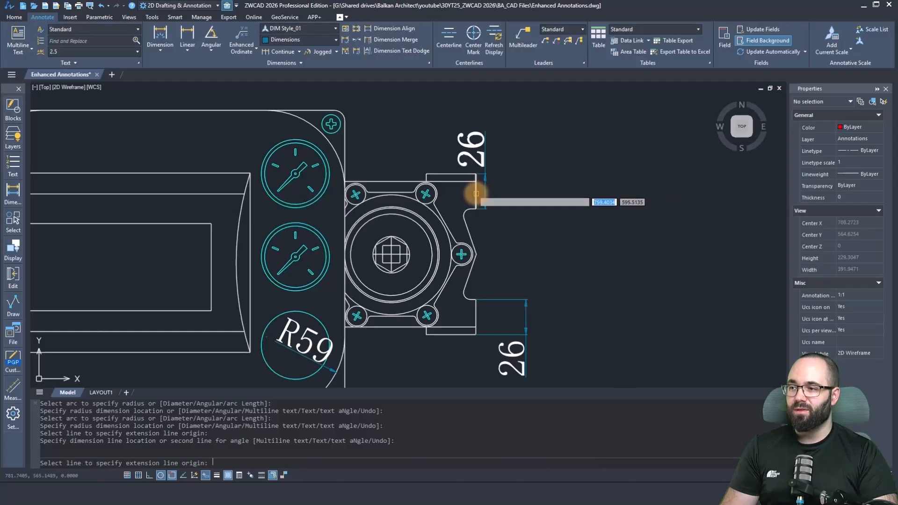
{"action": "left_click", "coordinate": [500, 191]}
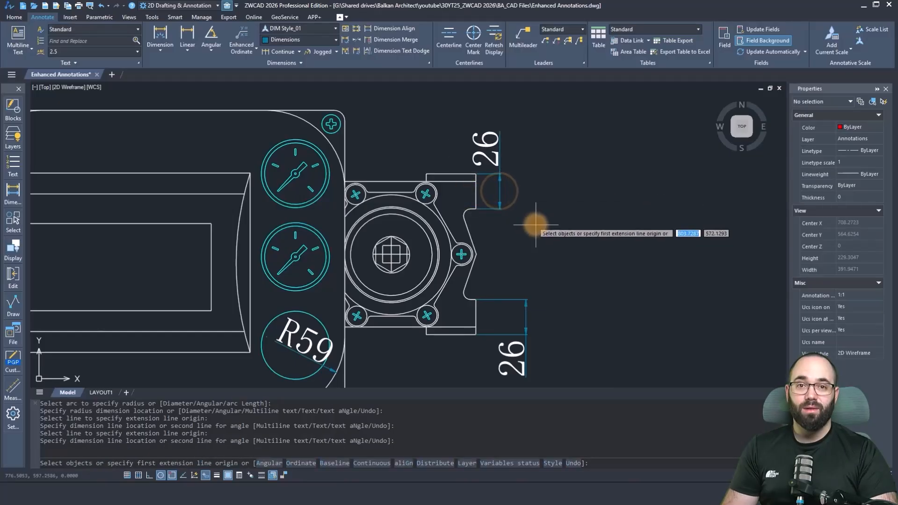
{"action": "scroll", "coordinate": [542, 237], "scroll_direction": "down", "scroll_amount": 3}
{"action": "middle_click_drag", "start_coordinate": [541, 245], "coordinate": [576, 251]}
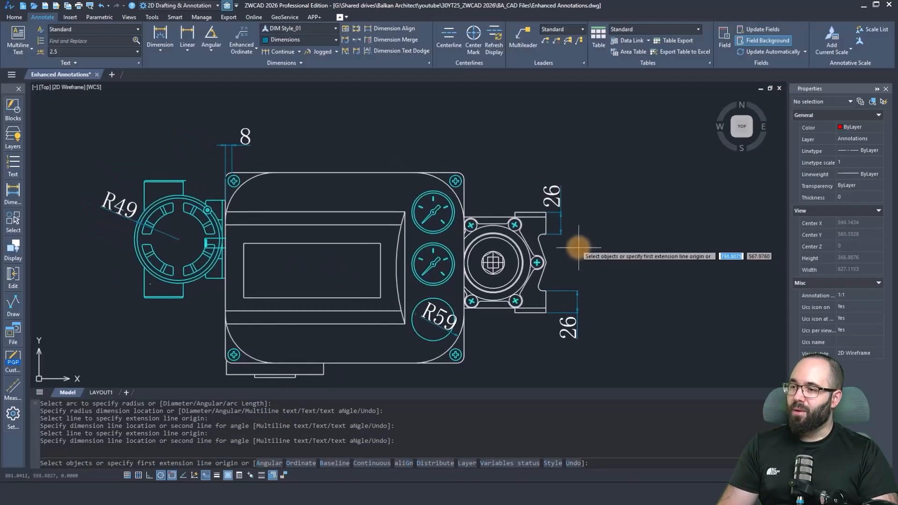
{"action": "key", "text": "Escape"}
{"action": "key", "text": "Escape"}
{"action": "key", "text": "Escape"}
{"action": "key", "text": "Escape"}
Continue the upper-left corner dimension along the housing's top edge through both large arc ends and the right corner fillet to the right side.
{"action": "scroll", "coordinate": [231, 145], "scroll_direction": "up", "scroll_amount": 2}
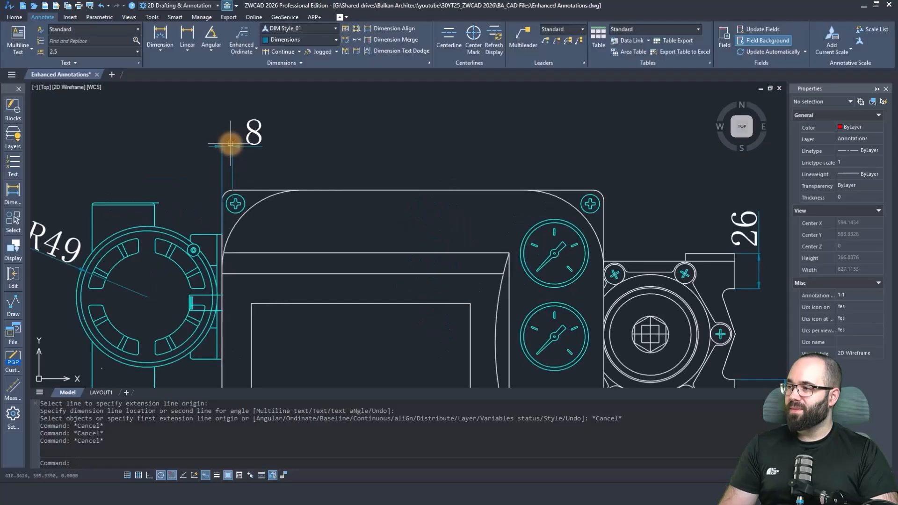
{"action": "left_click", "coordinate": [231, 147]}
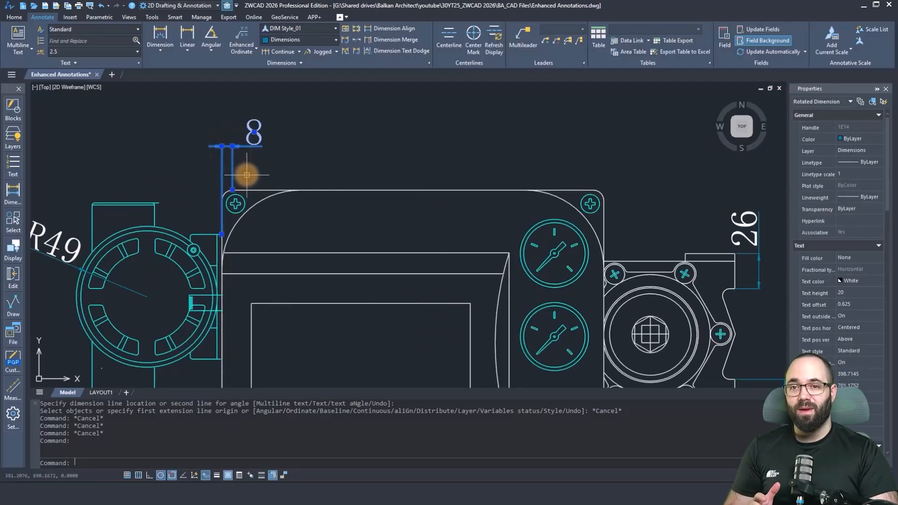
{"action": "mouse_move", "coordinate": [232, 146]}
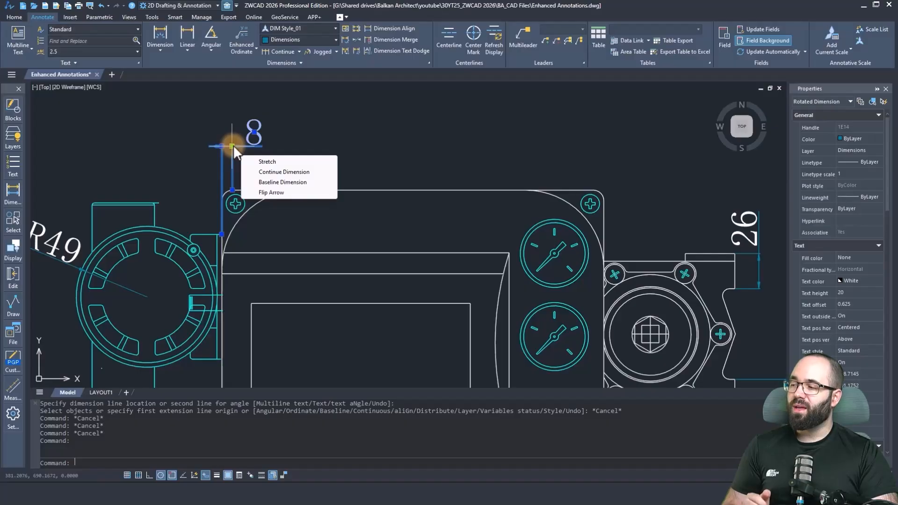
{"action": "left_click", "coordinate": [268, 174]}
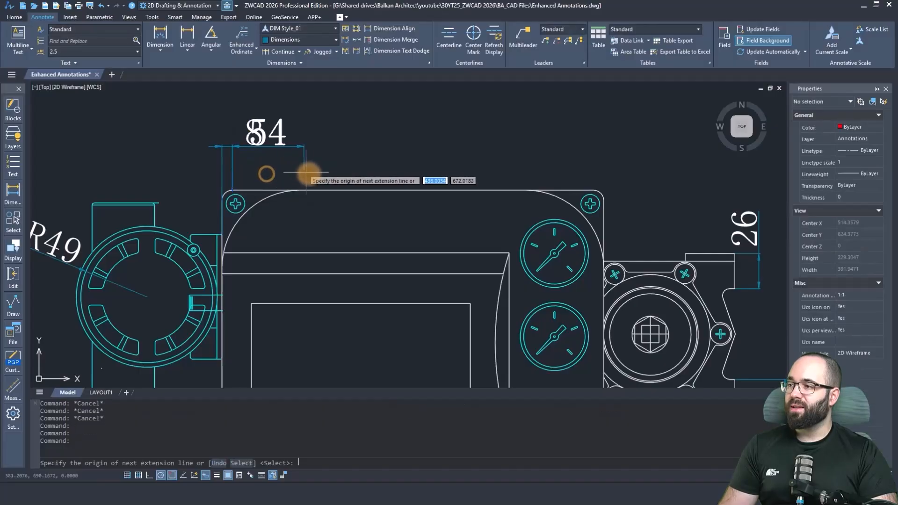
{"action": "left_click", "coordinate": [300, 190]}
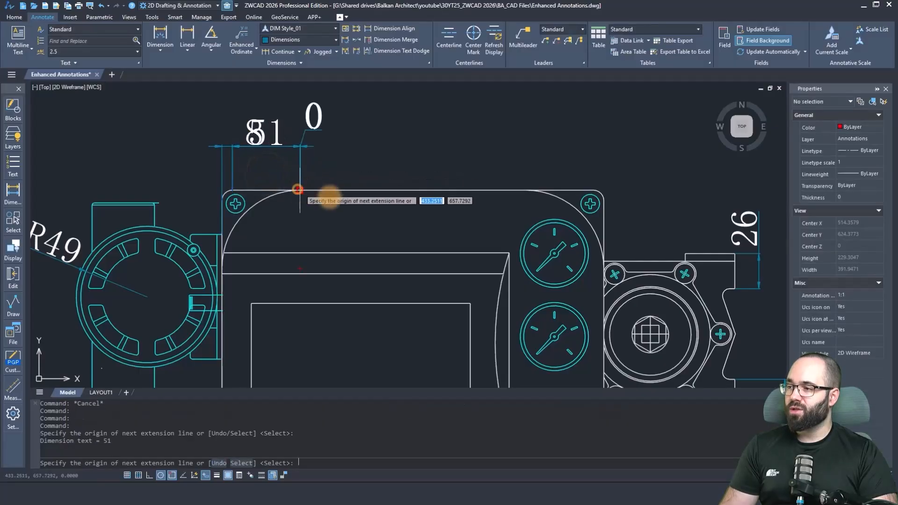
{"action": "left_click", "coordinate": [526, 190]}
{"action": "left_click", "coordinate": [594, 191]}
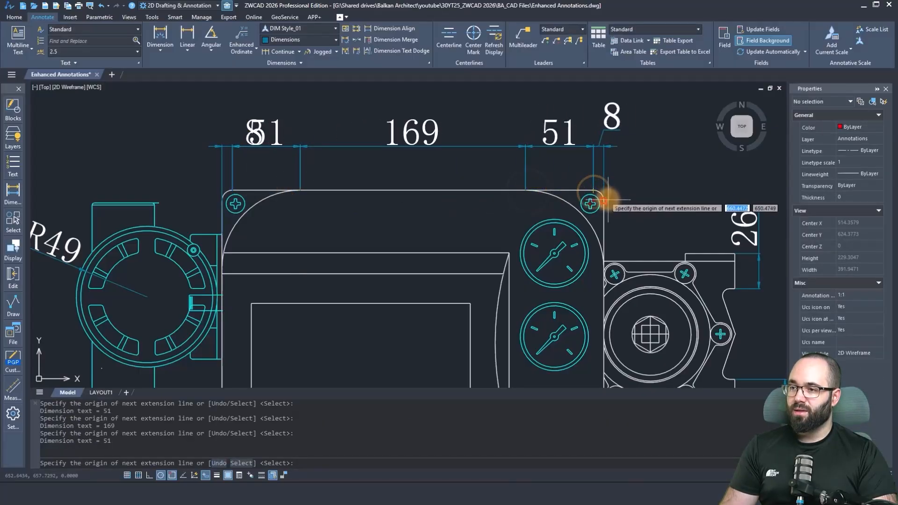
{"action": "left_click", "coordinate": [604, 202]}
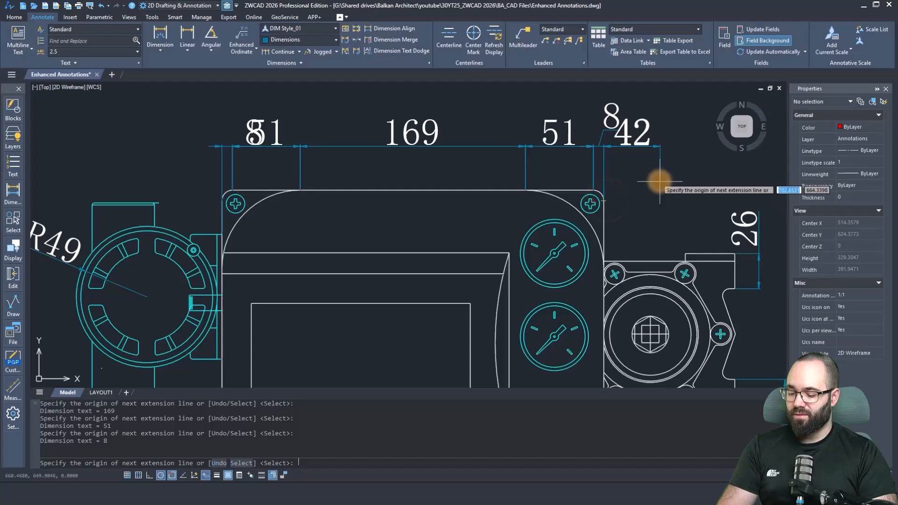
{"action": "key", "text": "Return"}
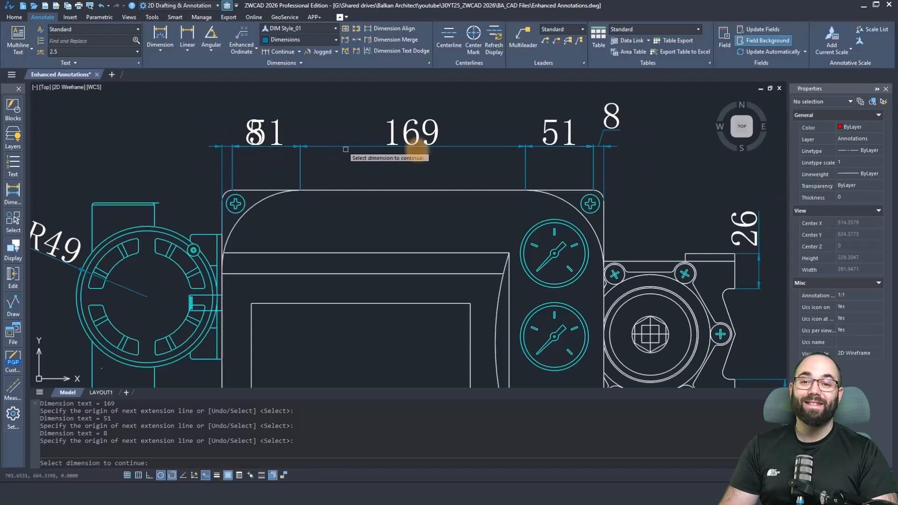
{"action": "key", "text": "Escape"}
{"action": "key", "text": "Escape"}
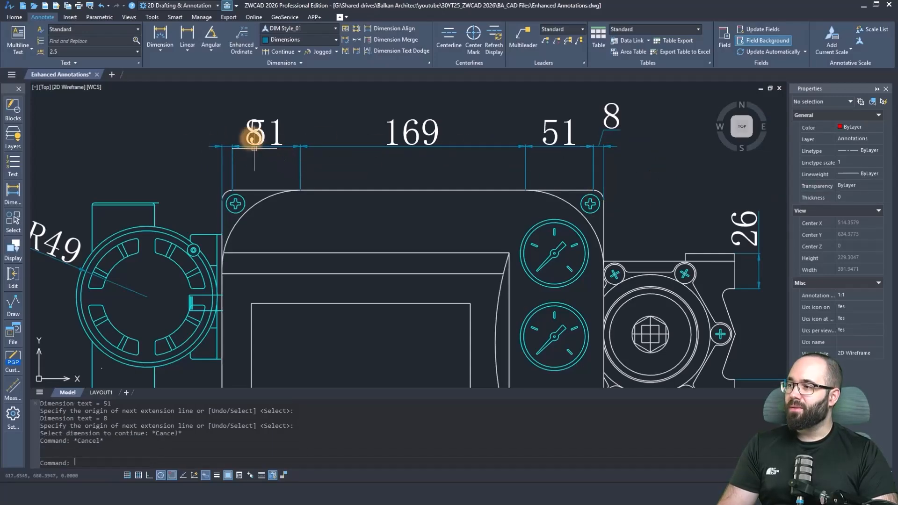
{"action": "key", "text": "Escape"}
Move the overlapping text of the leftmost 8 dimension to the left of its extension lines with Move with Leader.
{"action": "left_click", "coordinate": [248, 135]}
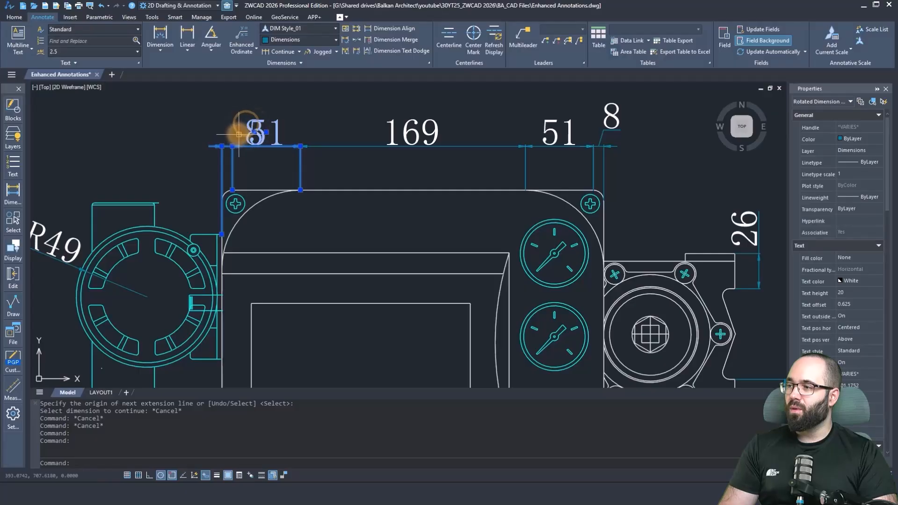
{"action": "key", "text": "Escape"}
{"action": "key", "text": "Escape"}
{"action": "left_click", "coordinate": [245, 126]}
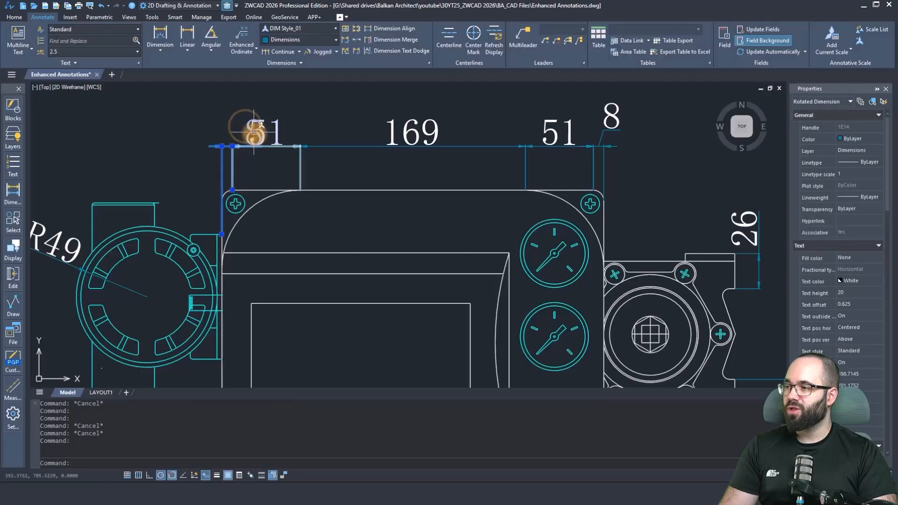
{"action": "mouse_move", "coordinate": [254, 132]}
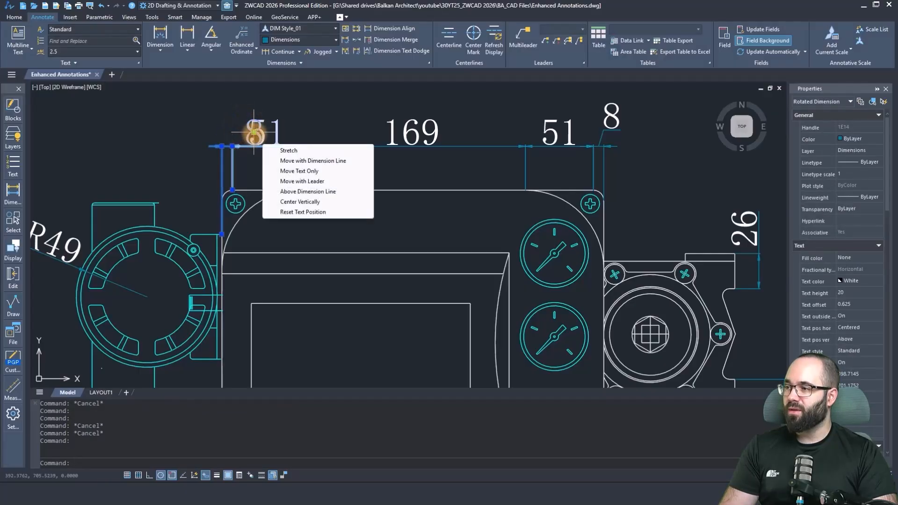
{"action": "left_click", "coordinate": [294, 183]}
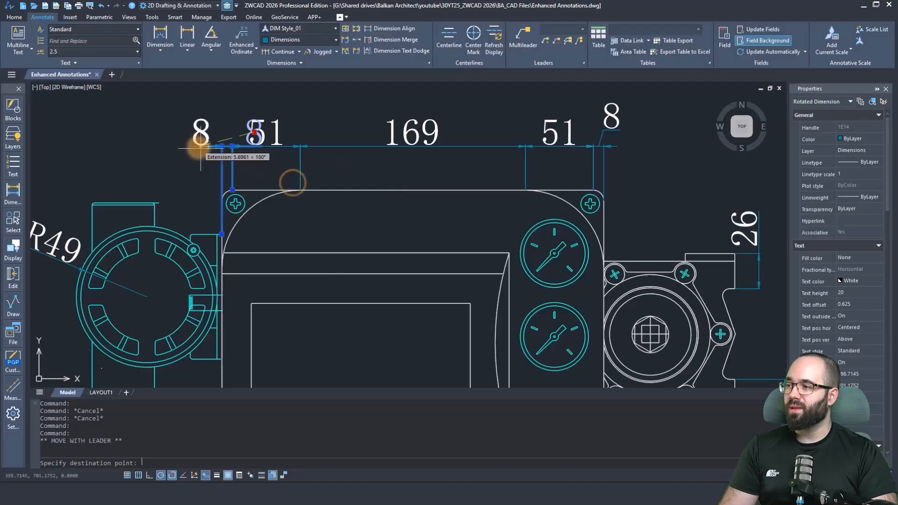
{"action": "left_click", "coordinate": [197, 135]}
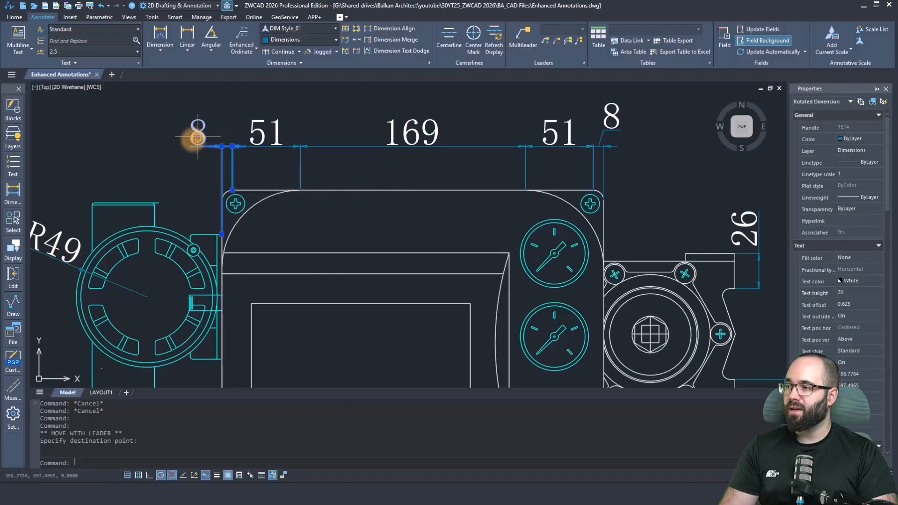
{"action": "left_click", "coordinate": [267, 164]}
{"action": "key", "text": "Escape"}
{"action": "key", "text": "Escape"}
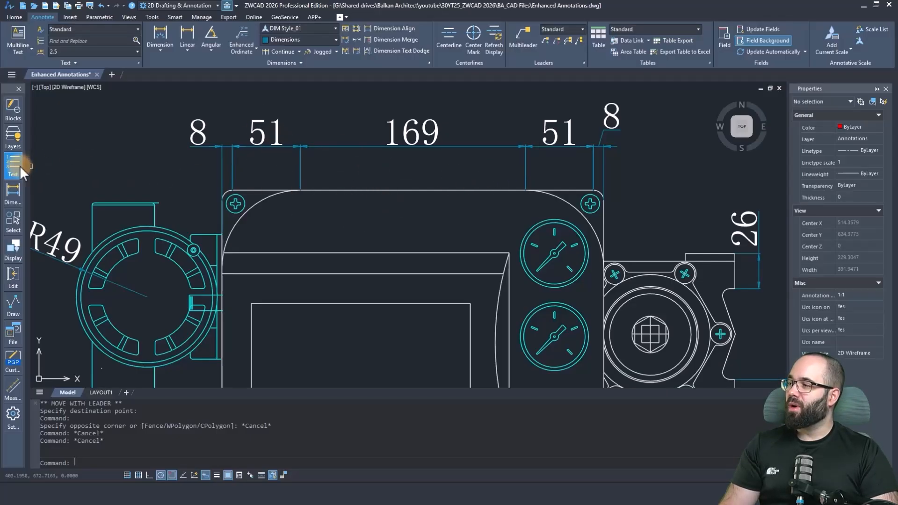
Merge the five dimensions along the housing's top edge into one overall dimension placed above them, keeping the original dimensions.
{"action": "left_click", "coordinate": [10, 197]}
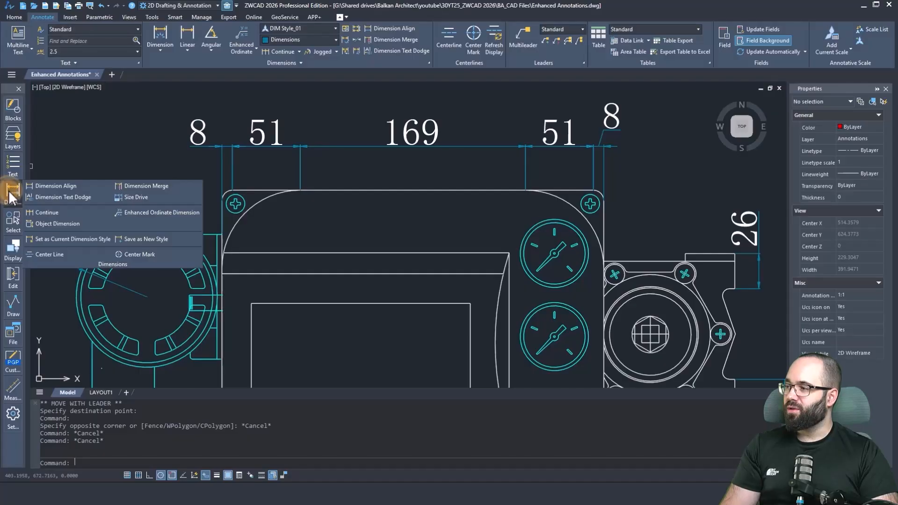
{"action": "left_click", "coordinate": [146, 186]}
{"action": "scroll", "coordinate": [468, 178], "scroll_direction": "down", "scroll_amount": 3}
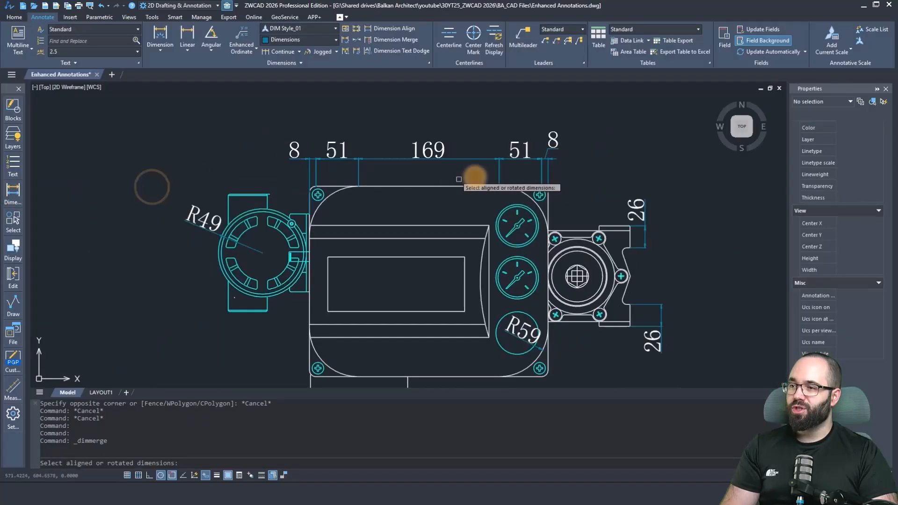
{"action": "left_click", "coordinate": [578, 169]}
{"action": "left_click", "coordinate": [245, 116]}
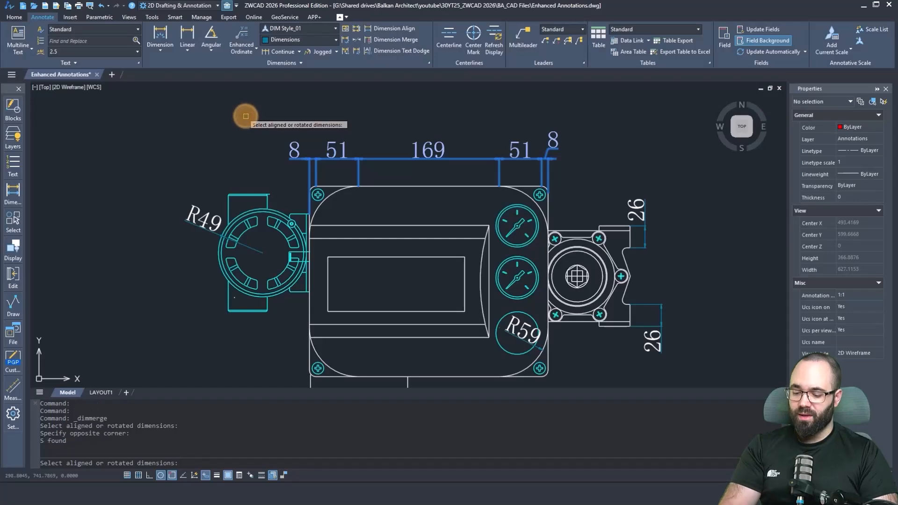
{"action": "key", "text": "Return"}
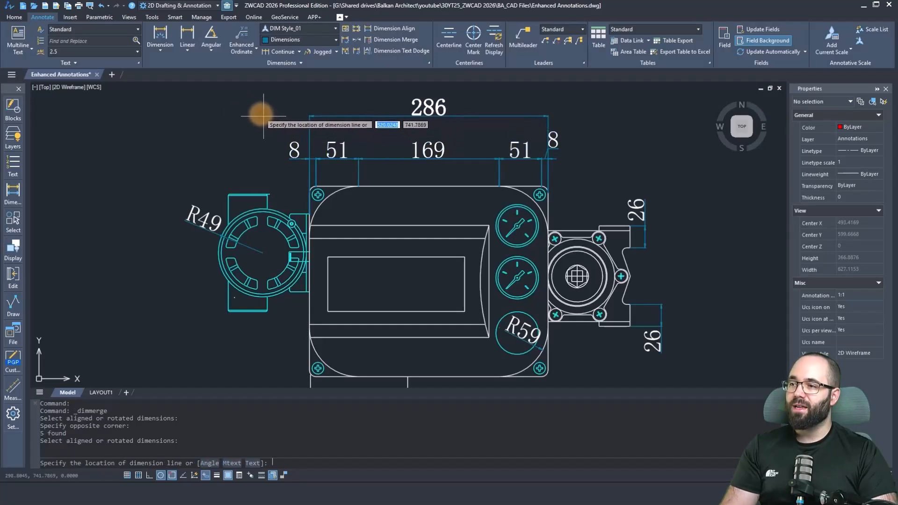
{"action": "left_click", "coordinate": [260, 113]}
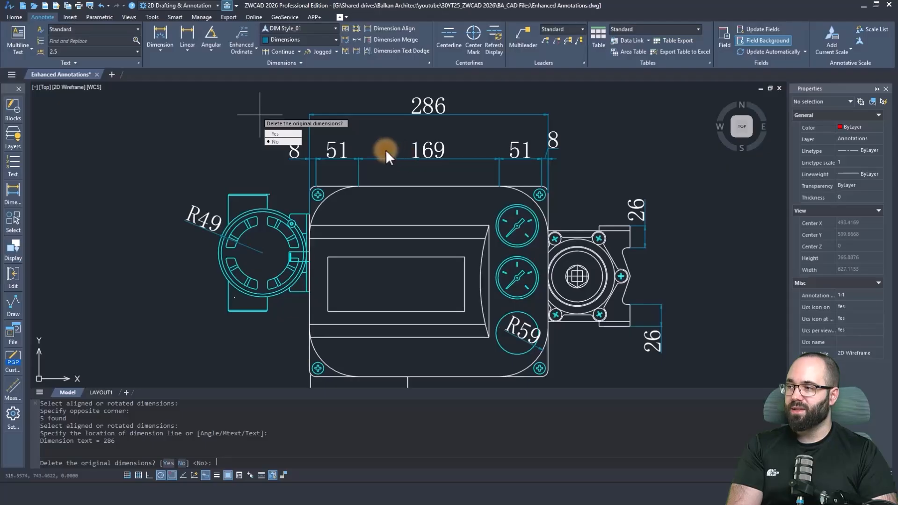
{"action": "key", "text": "Return"}
{"action": "middle_click_drag", "start_coordinate": [397, 130], "coordinate": [393, 142]}
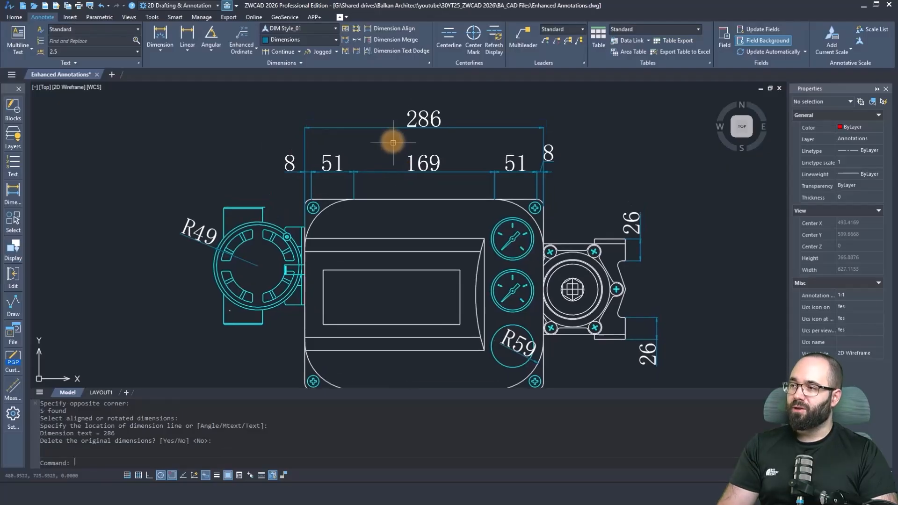
{"action": "middle_click_drag", "start_coordinate": [398, 152], "coordinate": [363, 150]}
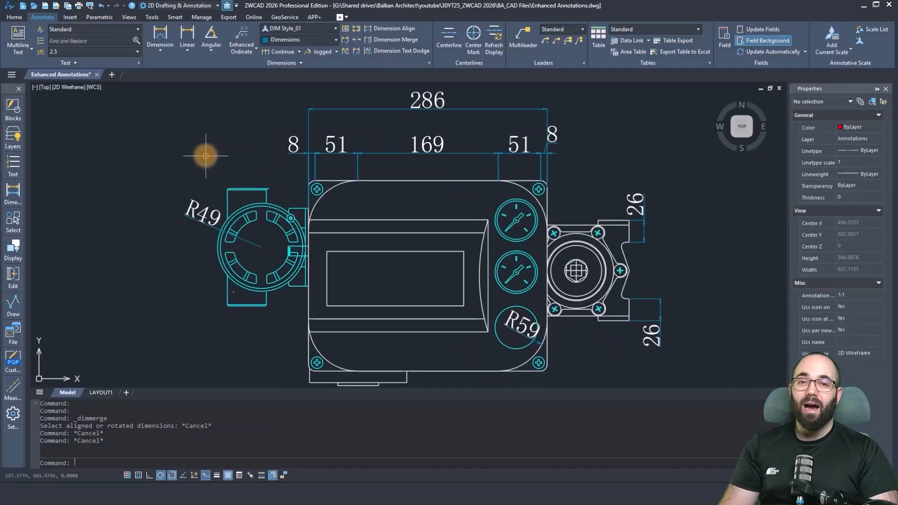
Align the two vertical 26 dimensions of the right-hand flange by dimension line at a common position farther right of the flange.
{"action": "left_click", "coordinate": [22, 199]}
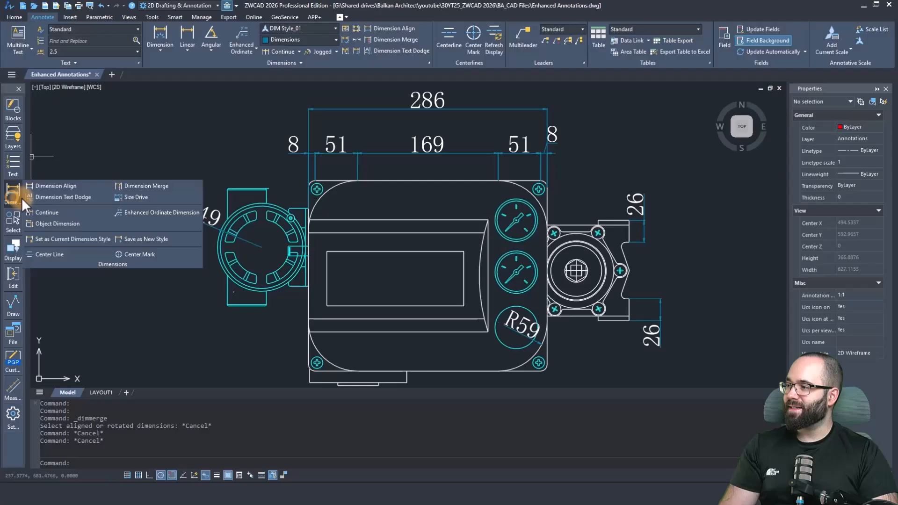
{"action": "left_click", "coordinate": [58, 187]}
{"action": "mouse_move", "coordinate": [706, 317]}
{"action": "middle_mouse_down"}
{"action": "mouse_move", "coordinate": [576, 312]}
{"action": "mouse_move", "coordinate": [521, 298]}
{"action": "middle_mouse_up"}
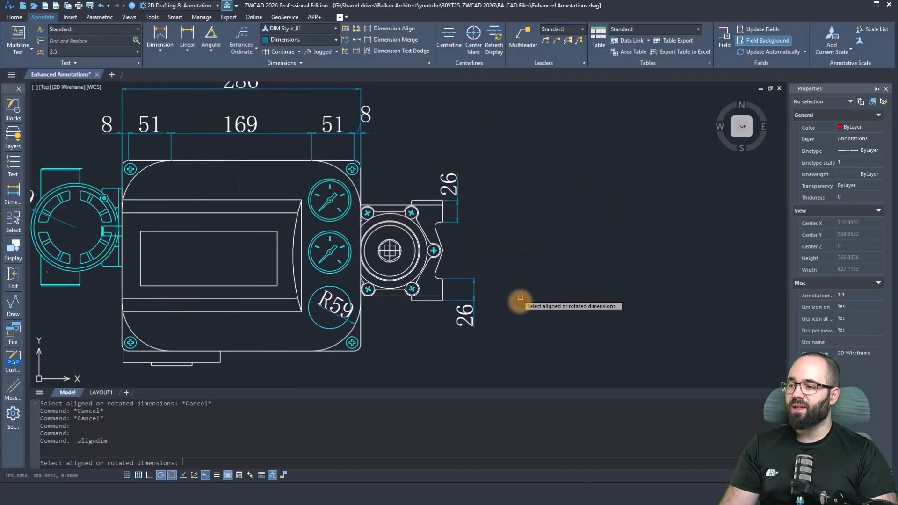
{"action": "left_click", "coordinate": [509, 321]}
{"action": "left_click", "coordinate": [450, 158]}
{"action": "key", "text": "Return"}
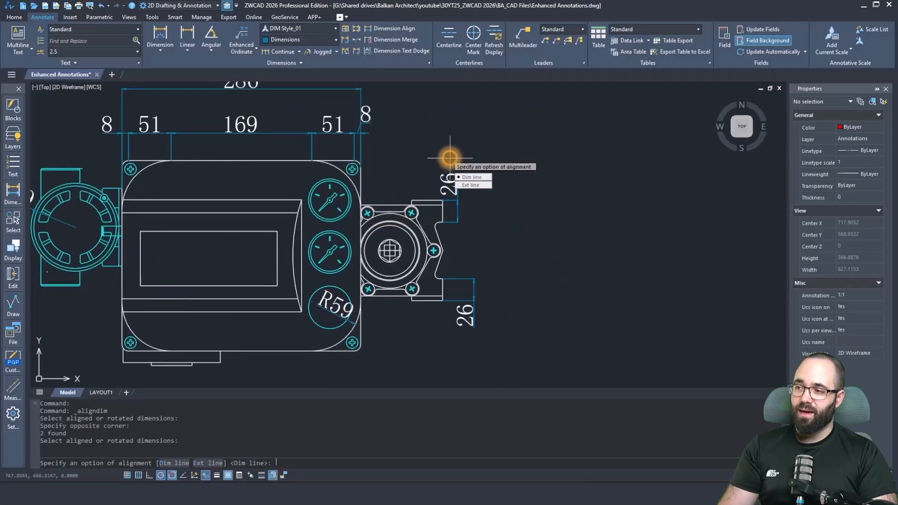
{"action": "left_click", "coordinate": [471, 178]}
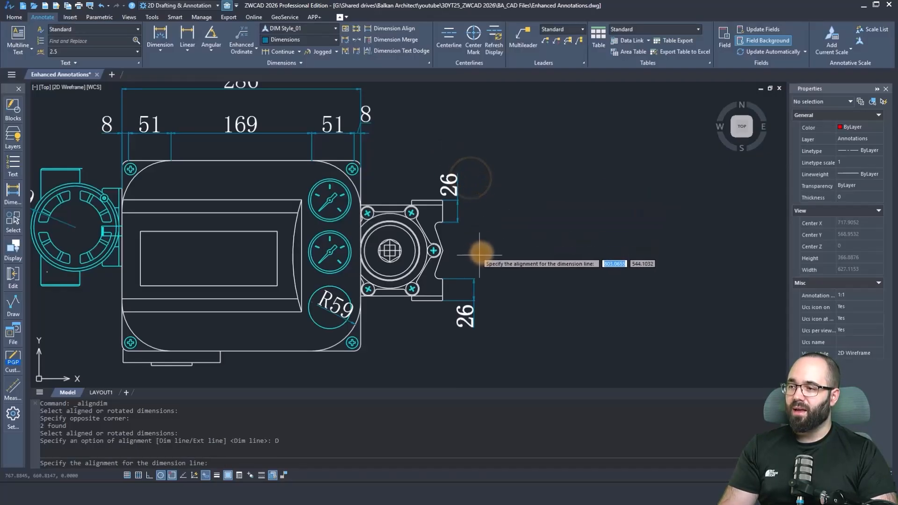
{"action": "left_click", "coordinate": [508, 248]}
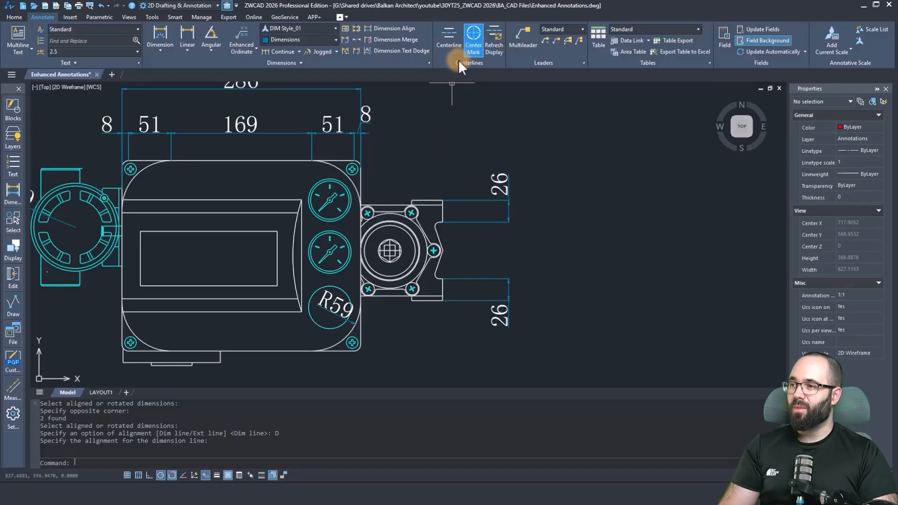
Add a centerline between the outer upper and lower horizontal edges of the panel around the housing's display.
{"action": "left_click", "coordinate": [450, 46]}
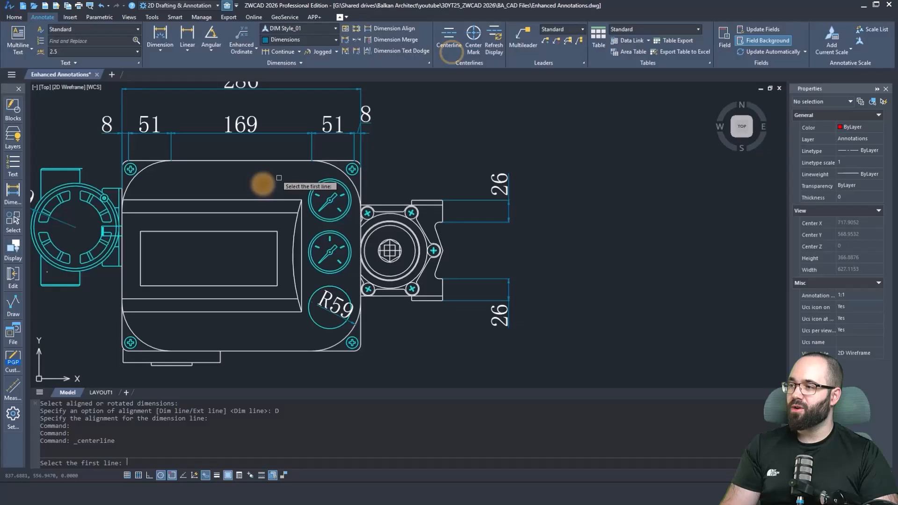
{"action": "left_click", "coordinate": [229, 200]}
{"action": "left_click", "coordinate": [227, 311]}
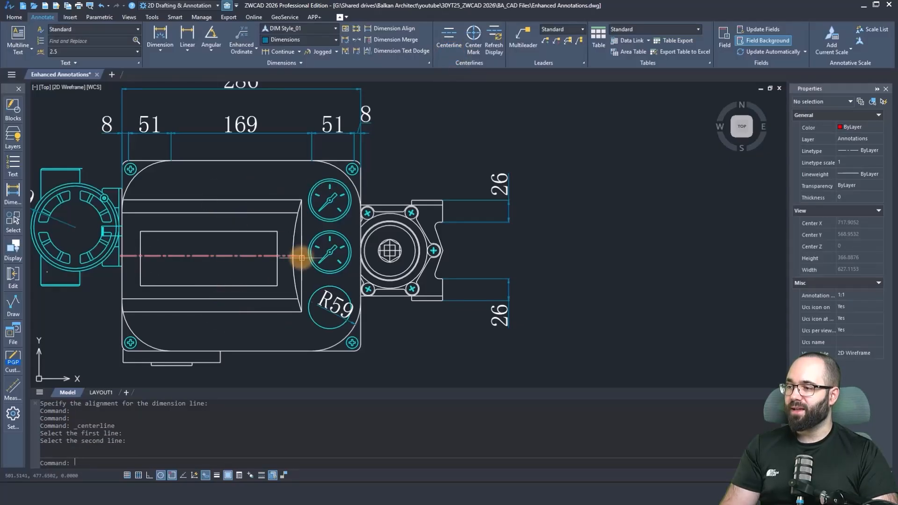
Add center marks to the round fitting left of the housing and the large arc at its lower-right corner, then end the command.
{"action": "left_click", "coordinate": [474, 40]}
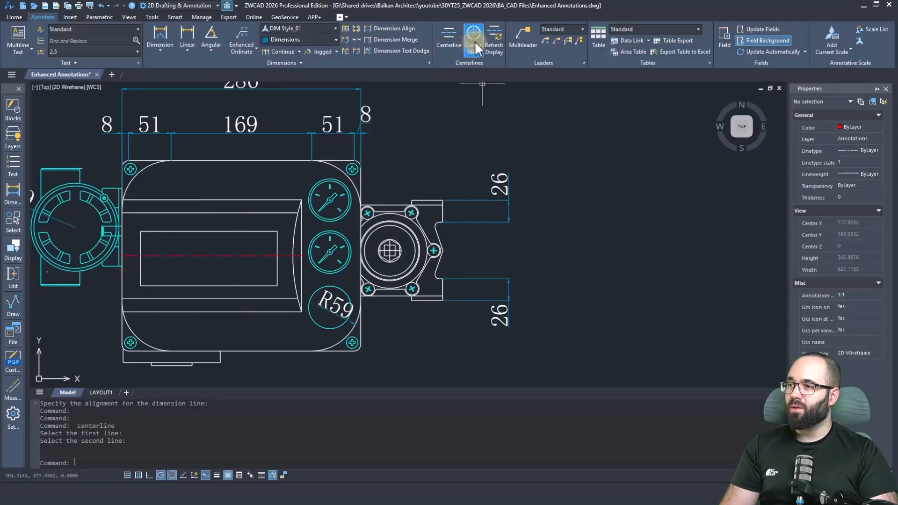
{"action": "left_click", "coordinate": [73, 183]}
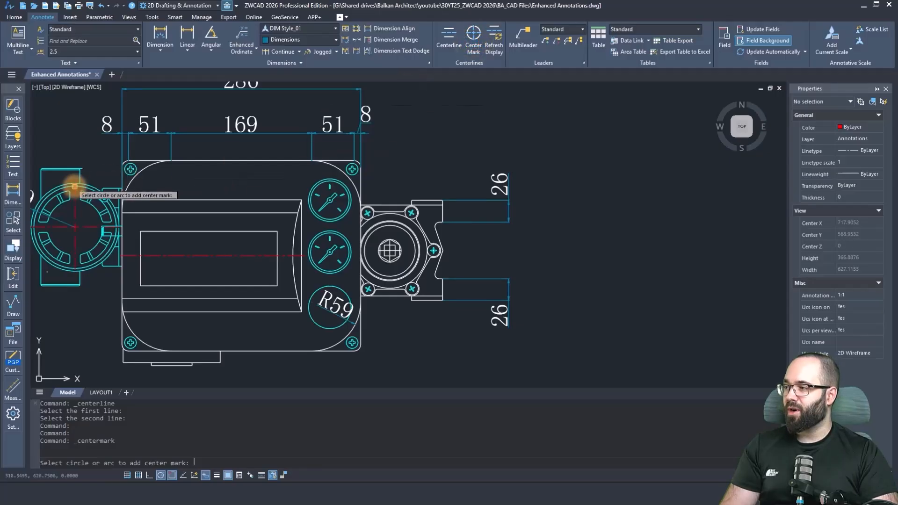
{"action": "left_click", "coordinate": [338, 340]}
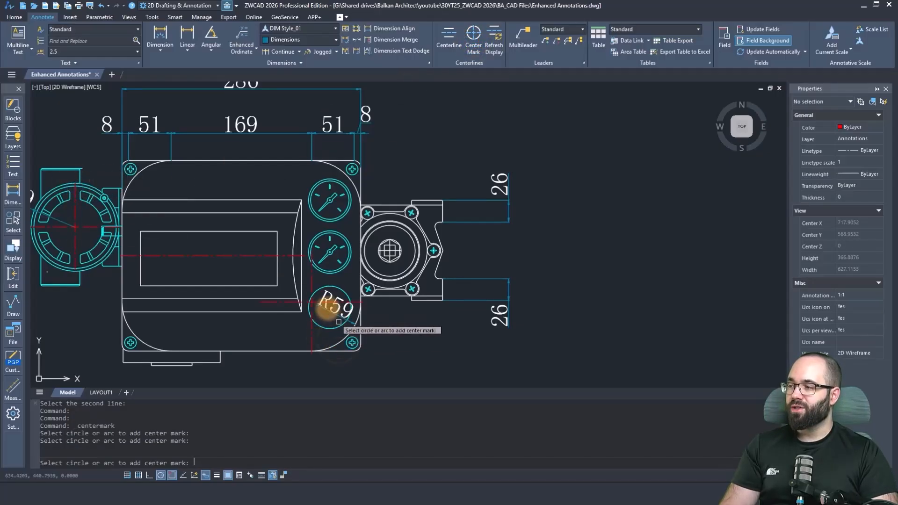
{"action": "middle_click_drag", "start_coordinate": [226, 295], "coordinate": [248, 287]}
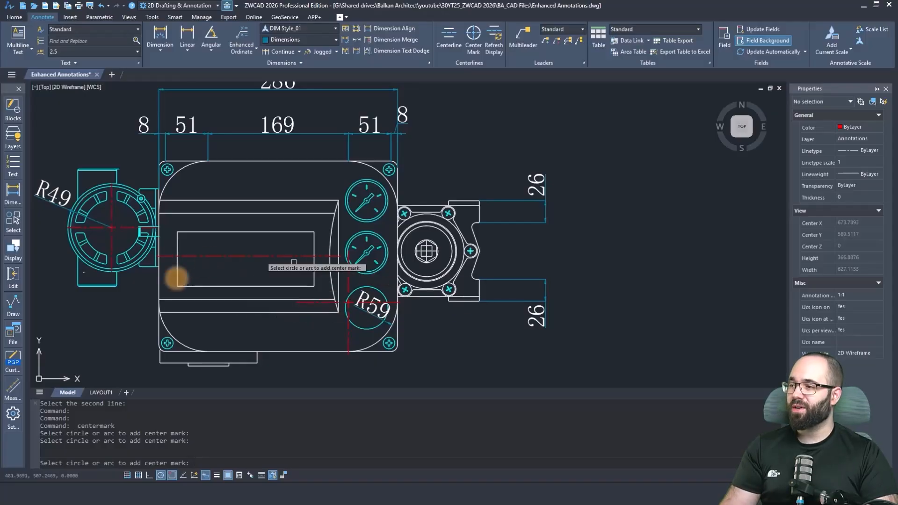
{"action": "key", "text": "Escape"}
{"action": "key", "text": "Escape"}
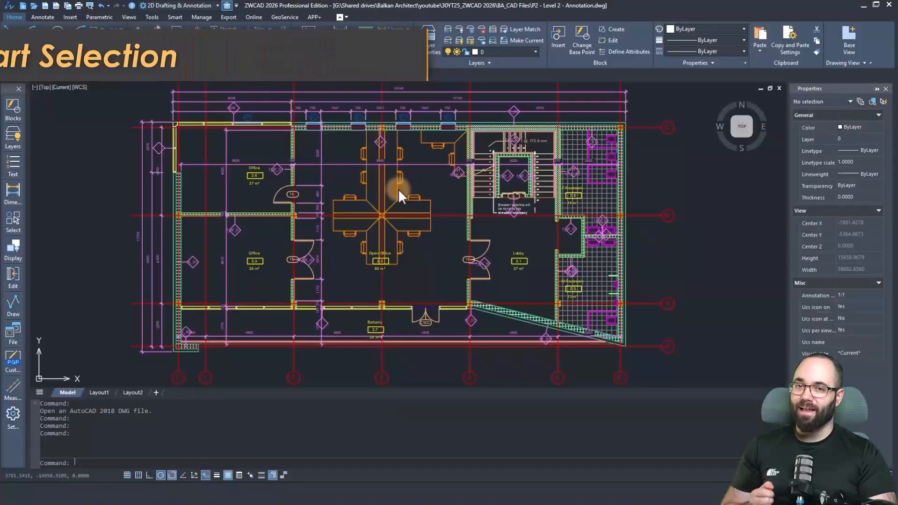
{"action": "left_click", "coordinate": [13, 218]}
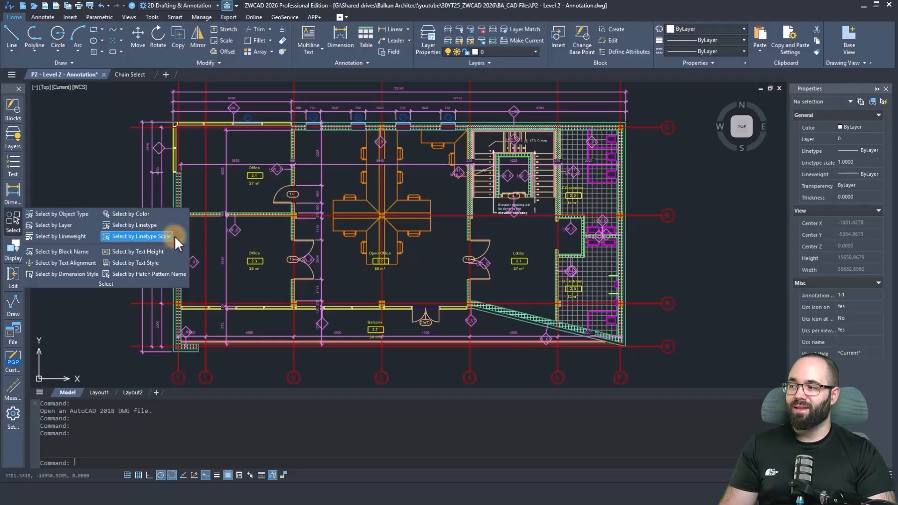
{"action": "key", "text": "Escape"}
{"action": "key", "text": "Escape"}
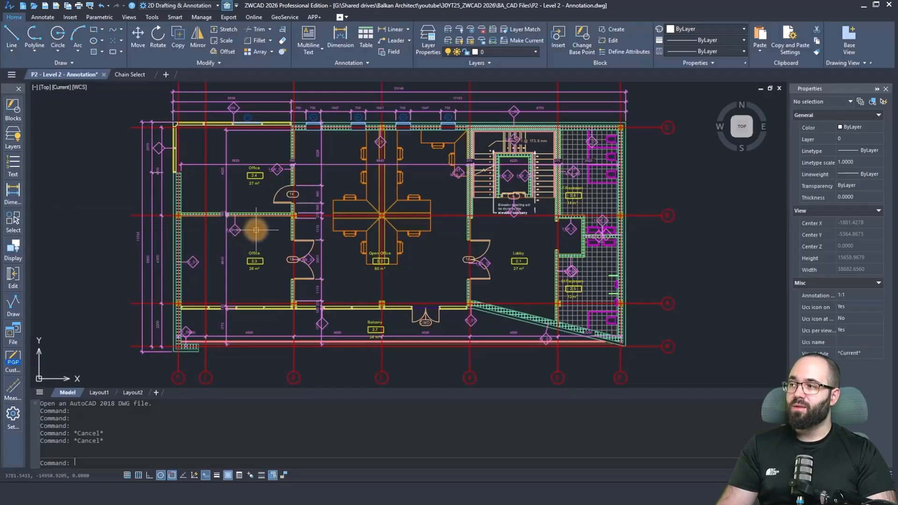
Find all W_01 text in the entire drawing with Find and Replace, picking the search text from the wall tag in office 2.3.
{"action": "left_click", "coordinate": [153, 17]}
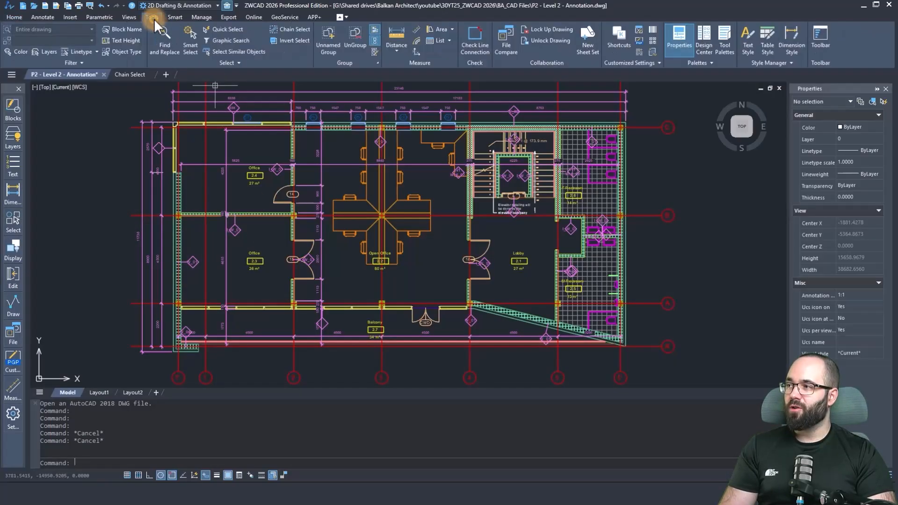
{"action": "left_click", "coordinate": [158, 49]}
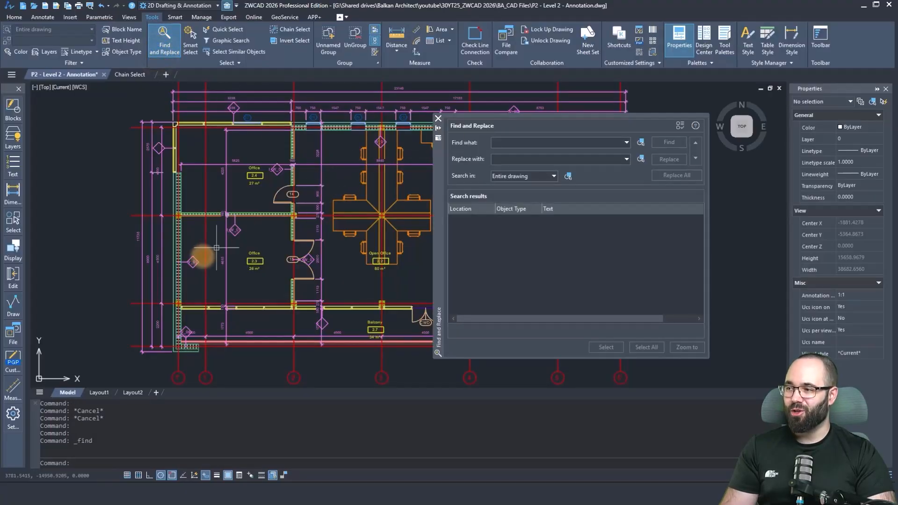
{"action": "scroll", "coordinate": [196, 263], "scroll_direction": "up", "scroll_amount": 5}
{"action": "scroll", "coordinate": [194, 255], "scroll_direction": "up", "scroll_amount": 5}
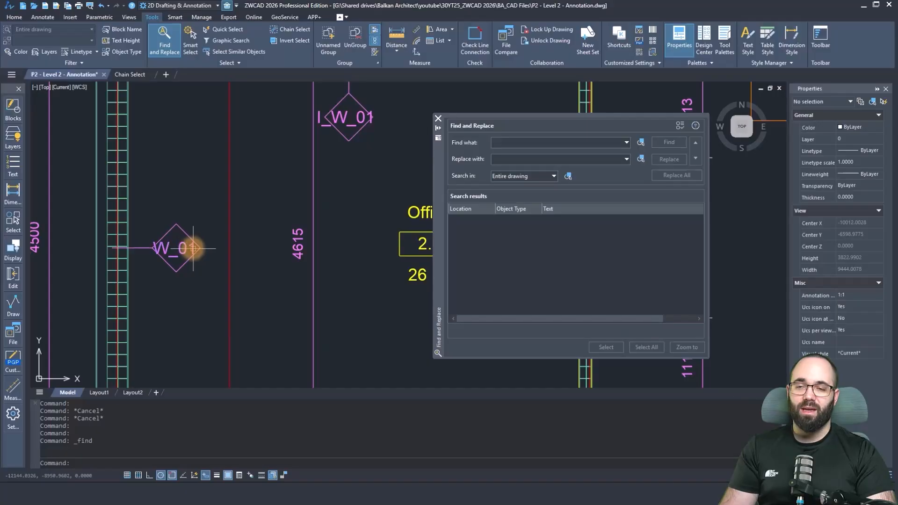
{"action": "left_click", "coordinate": [641, 143]}
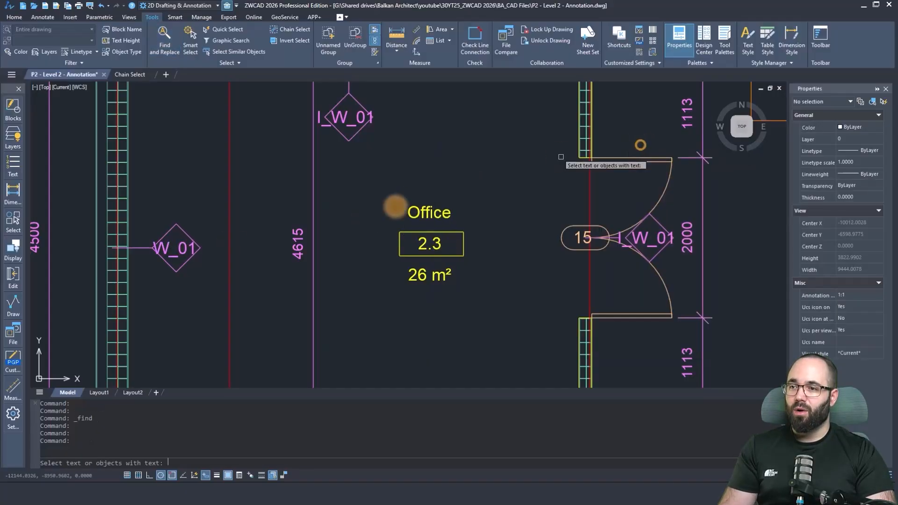
{"action": "left_click", "coordinate": [176, 249]}
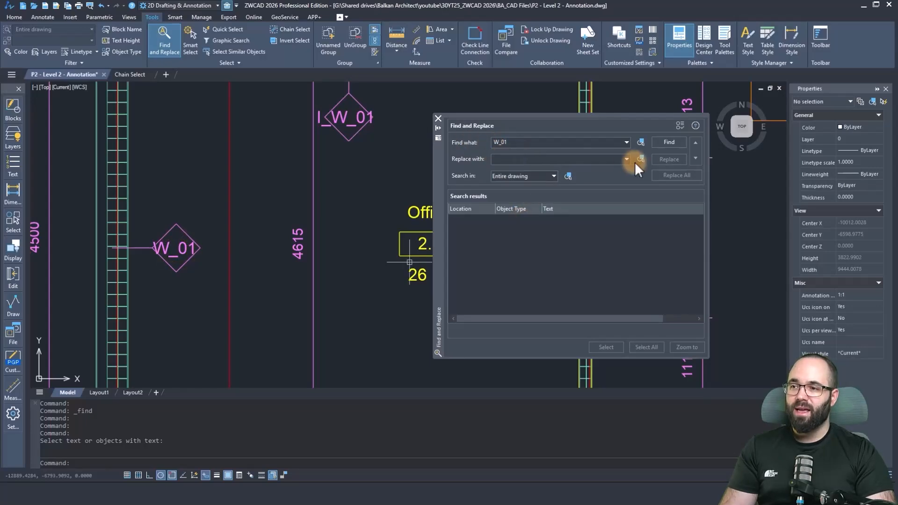
{"action": "left_click", "coordinate": [524, 176]}
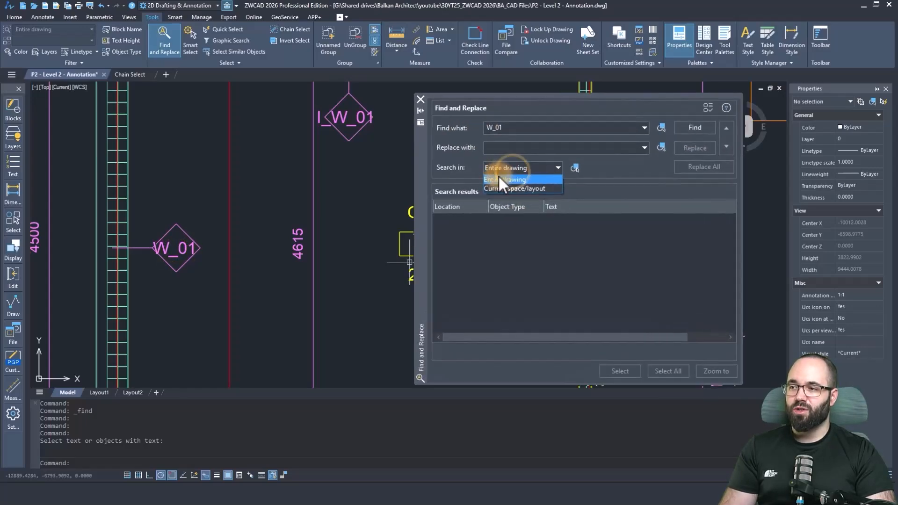
{"action": "left_click", "coordinate": [727, 106]}
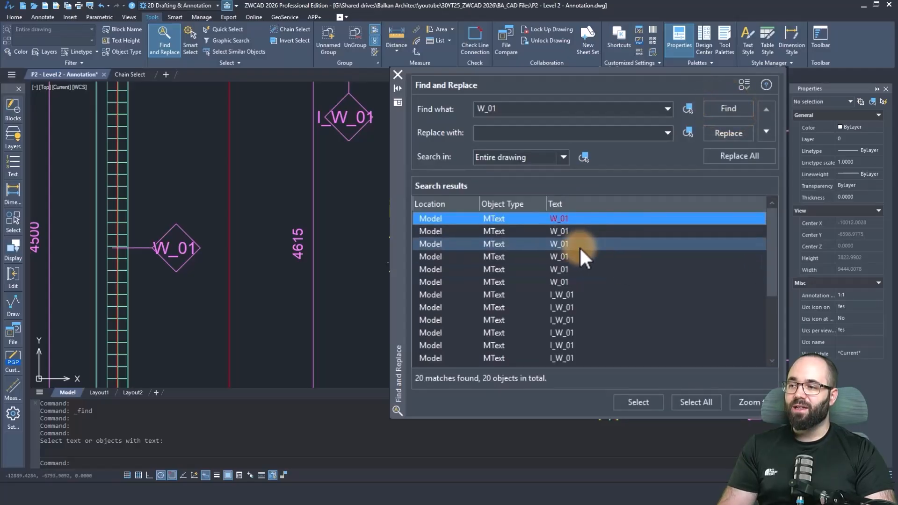
{"action": "scroll", "coordinate": [571, 241], "scroll_direction": "down", "scroll_amount": 3}
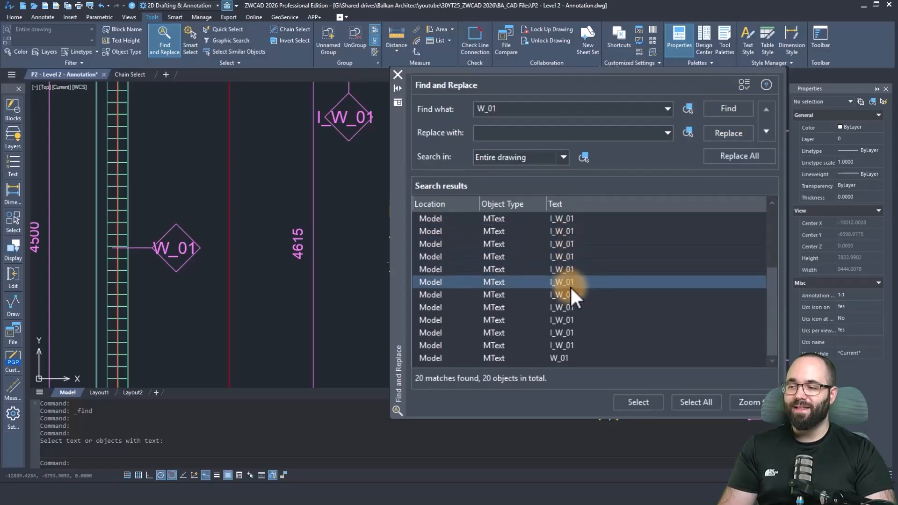
{"action": "scroll", "coordinate": [580, 326], "scroll_direction": "up", "scroll_amount": 3}
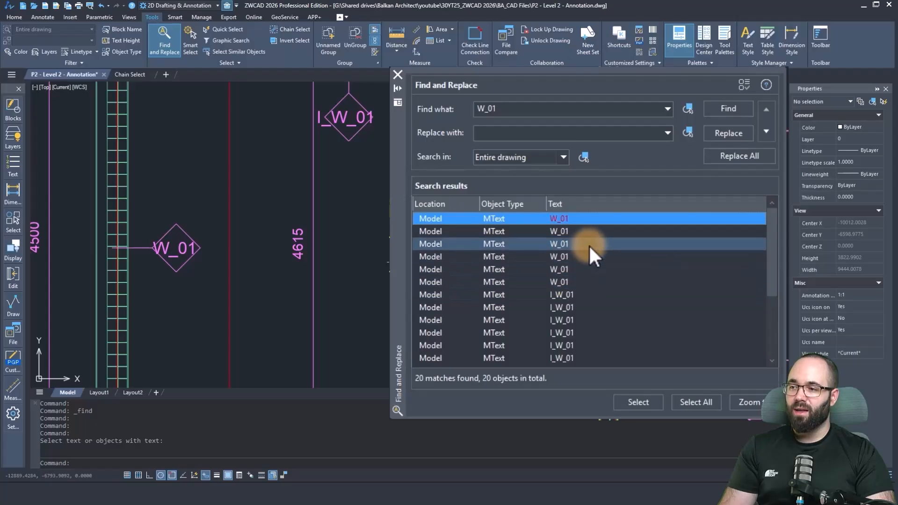
Replace W_01 with EW.01 in only the first six search results, leaving out the I_W_01 entries.
{"action": "left_click", "coordinate": [503, 135]}
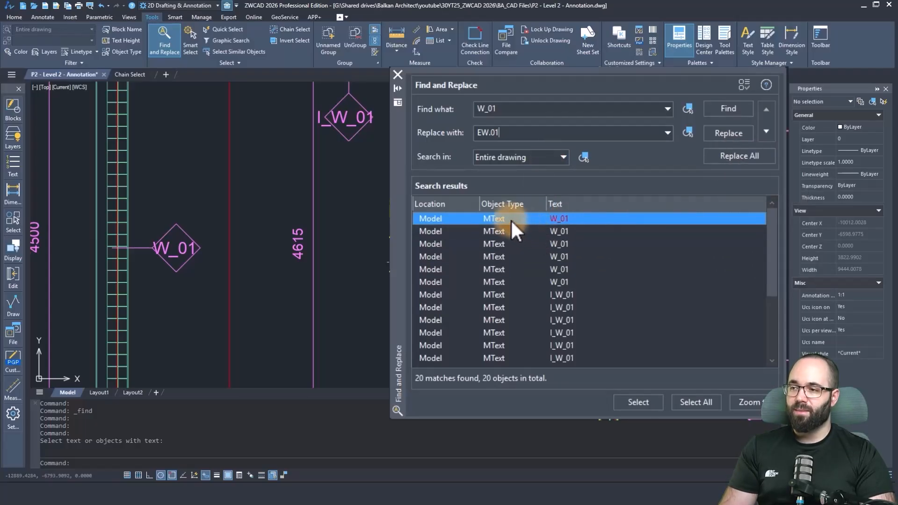
{"action": "left_click", "coordinate": [521, 282], "text": "shift"}
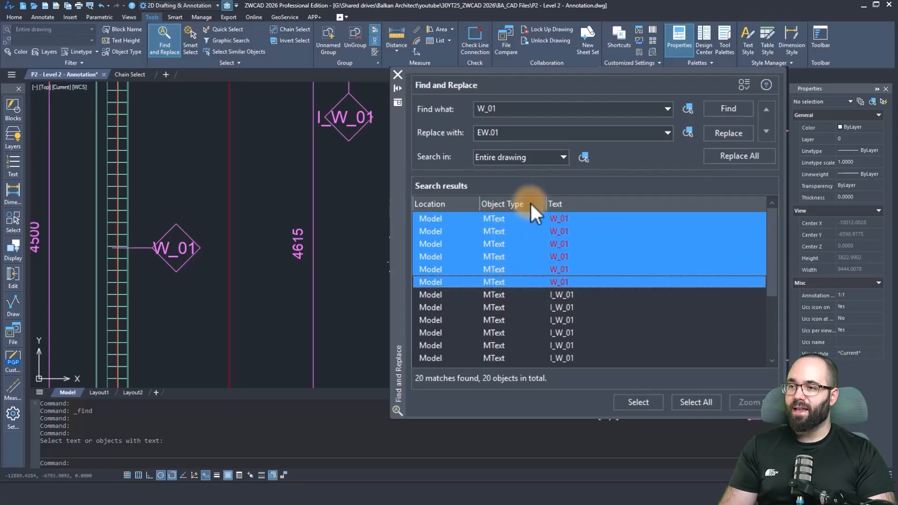
{"action": "left_click", "coordinate": [726, 135]}
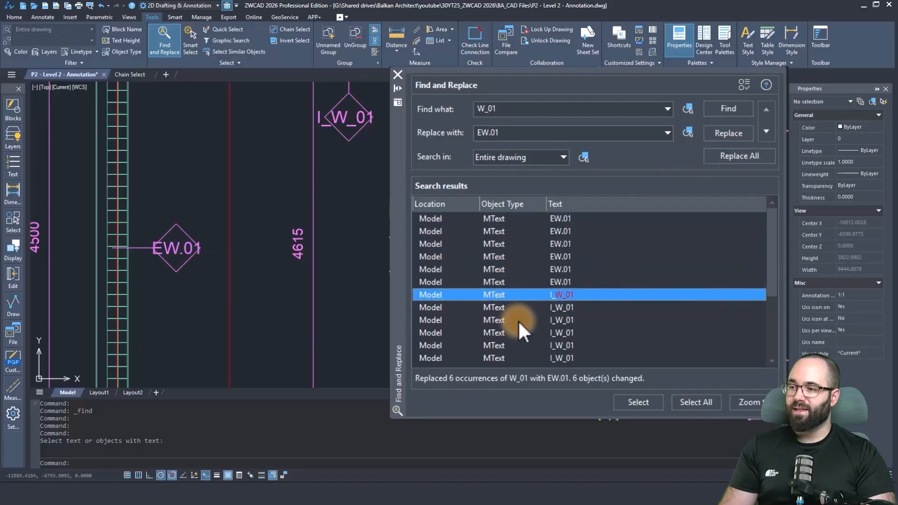
{"action": "scroll", "coordinate": [608, 283], "scroll_direction": "down", "scroll_amount": 2}
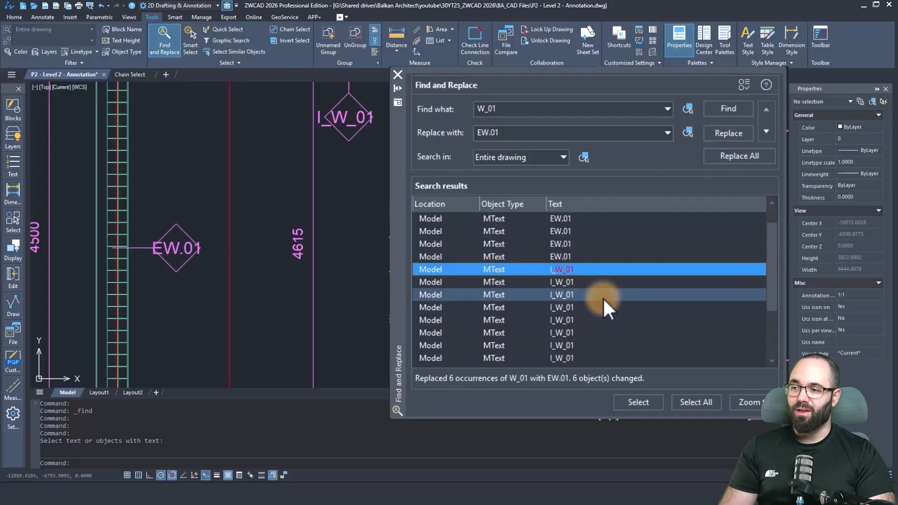
{"action": "scroll", "coordinate": [602, 298], "scroll_direction": "up", "scroll_amount": 2}
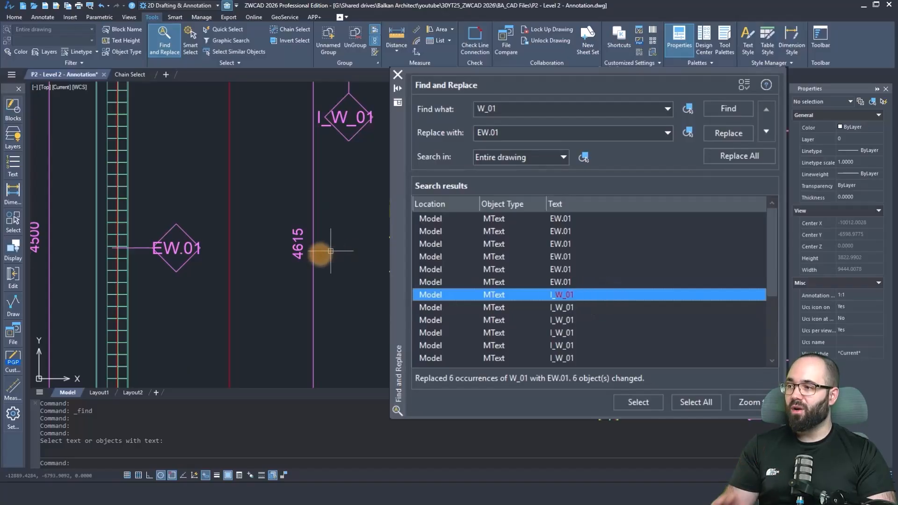
Close Find and Replace and switch to the Chain Select drawing.
{"action": "scroll", "coordinate": [331, 251], "scroll_direction": "down", "scroll_amount": 4}
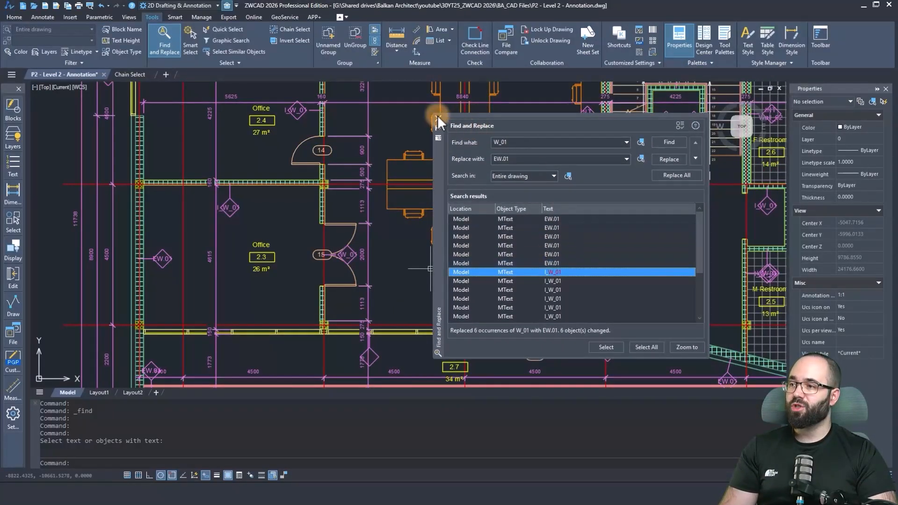
{"action": "left_click", "coordinate": [438, 119]}
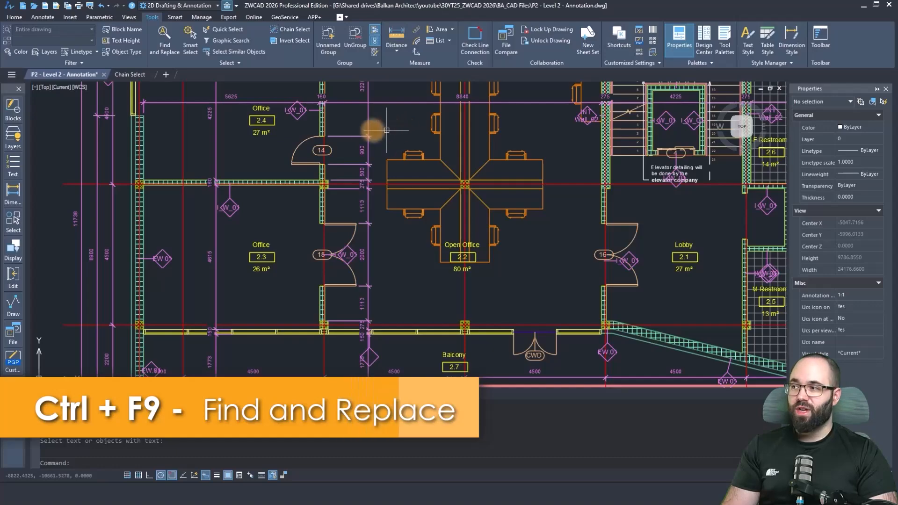
{"action": "left_click", "coordinate": [132, 74]}
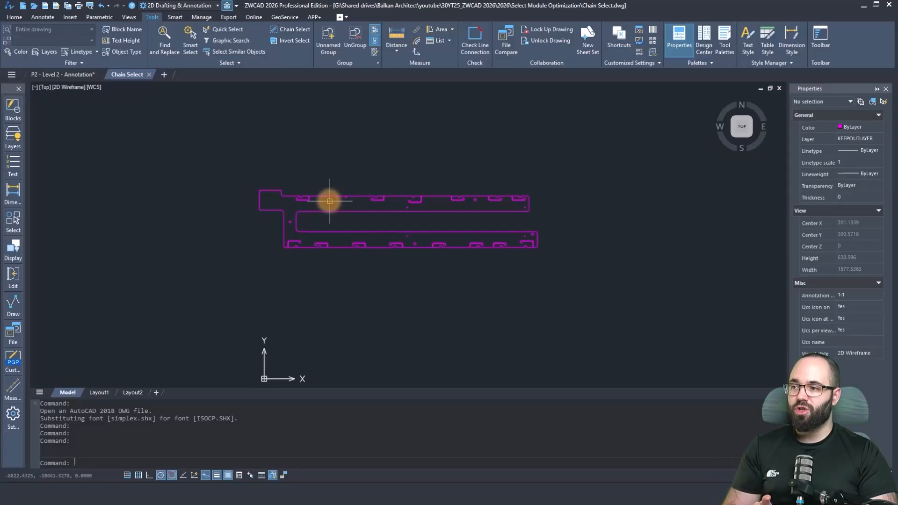
{"action": "scroll", "coordinate": [318, 199], "scroll_direction": "up", "scroll_amount": 3}
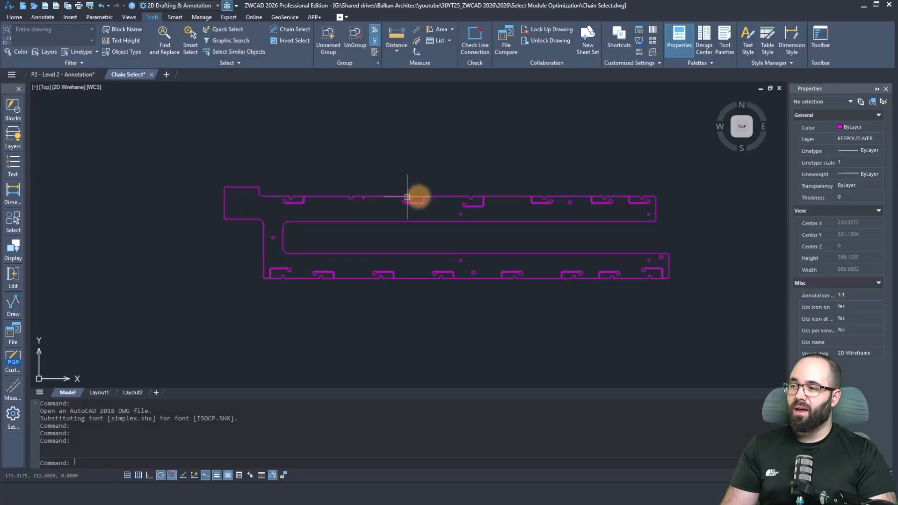
{"action": "left_click", "coordinate": [455, 197]}
{"action": "key", "text": "Escape"}
{"action": "key", "text": "Escape"}
{"action": "key", "text": "Escape"}
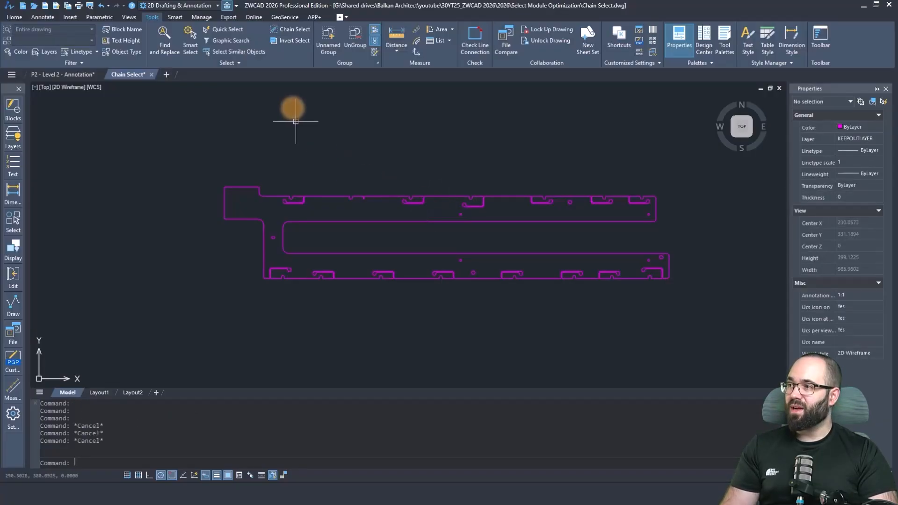
Use Chain Select to select the part's whole connected outer outline, starting from a segment of its upper edge.
{"action": "left_click", "coordinate": [296, 29]}
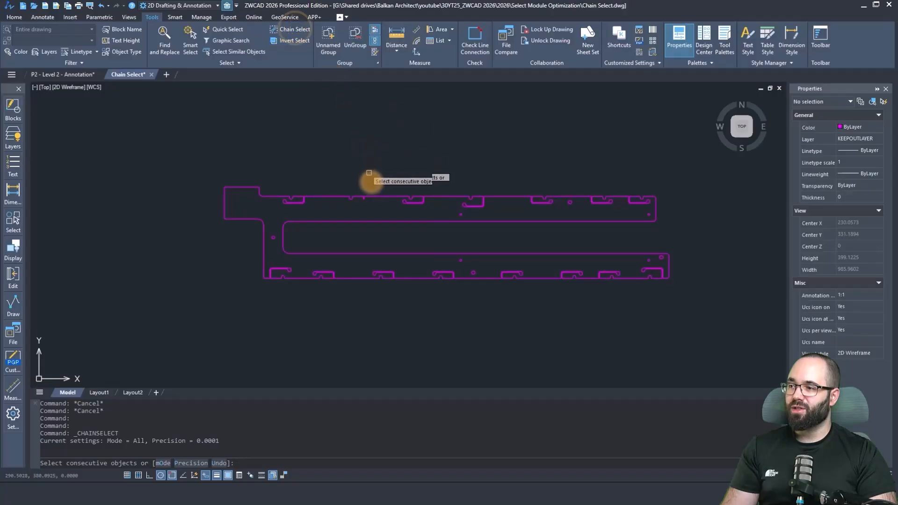
{"action": "left_click", "coordinate": [377, 197]}
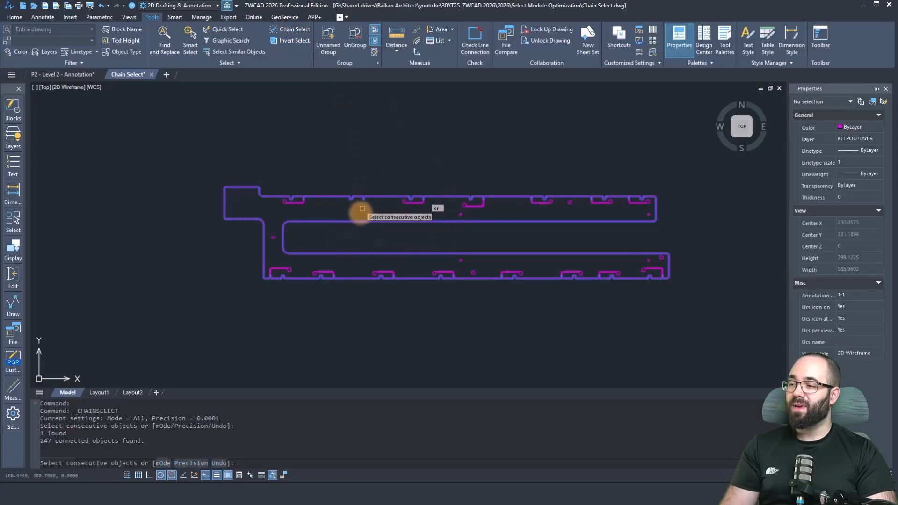
{"action": "right_click", "coordinate": [323, 164]}
{"action": "key", "text": "Escape"}
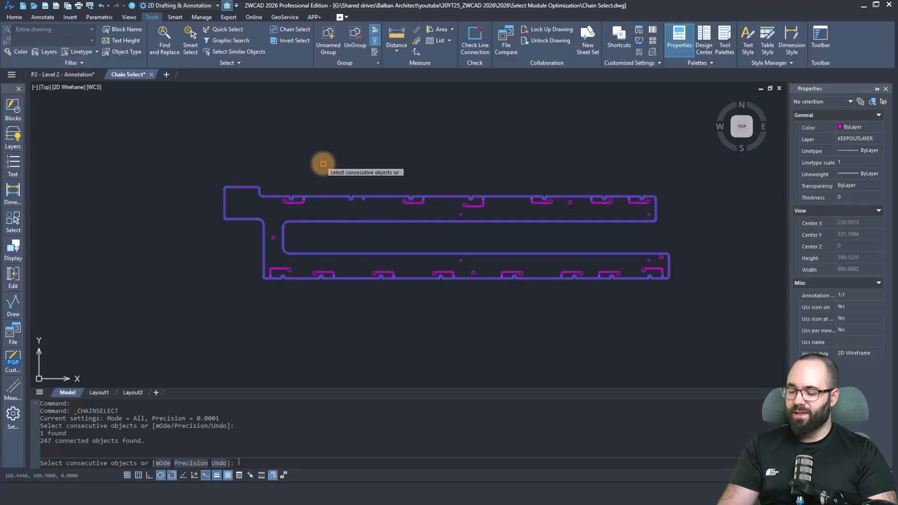
{"action": "key", "text": "Return"}
Mirror the selected outline about a horizontal line just above the part, keeping the source objects.
{"action": "scroll", "coordinate": [321, 200], "scroll_direction": "down", "scroll_amount": 2}
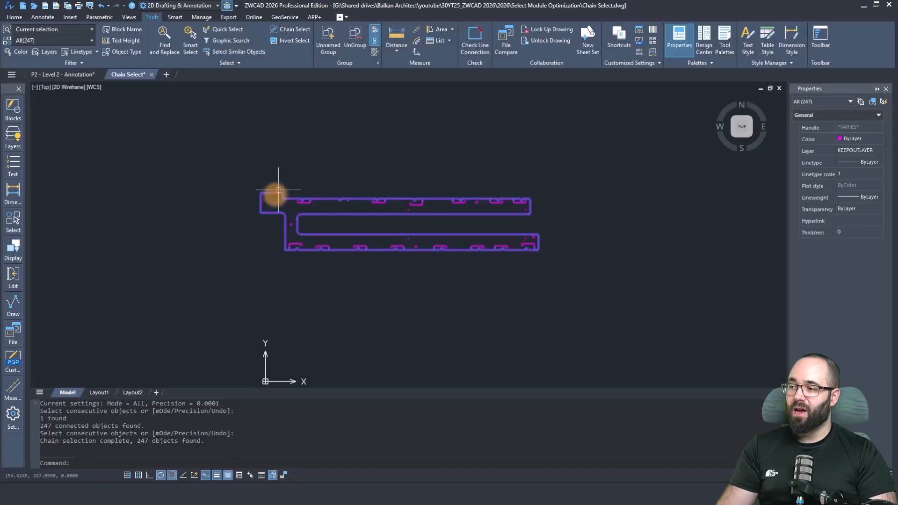
{"action": "right_click", "coordinate": [308, 156]}
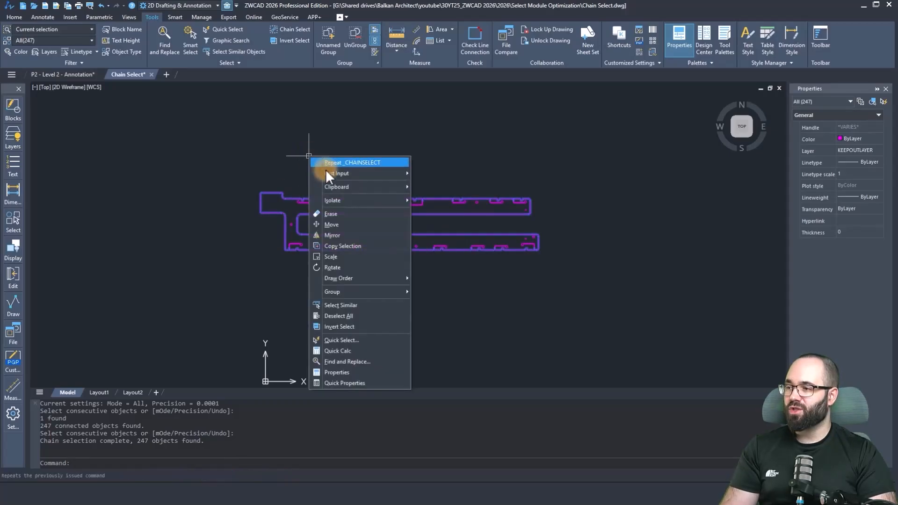
{"action": "left_click", "coordinate": [345, 232]}
{"action": "left_click", "coordinate": [243, 172]}
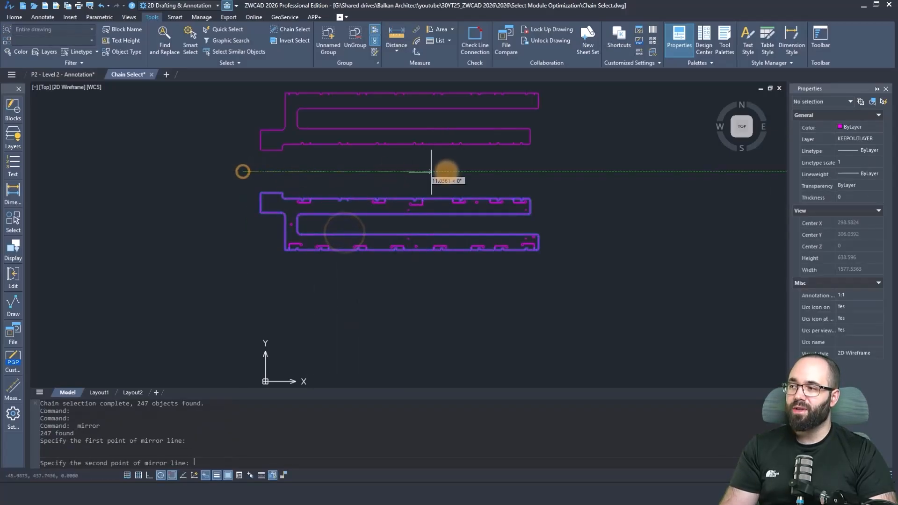
{"action": "left_click", "coordinate": [458, 172]}
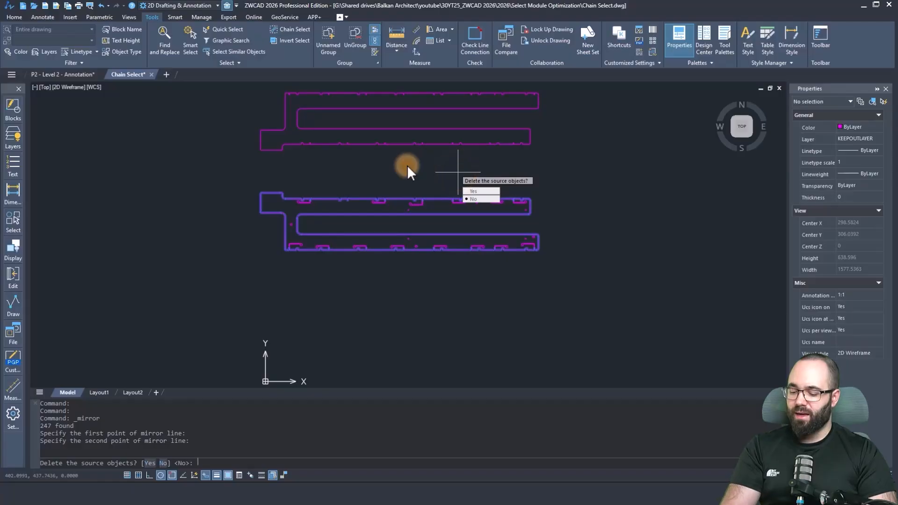
{"action": "key", "text": "Return"}
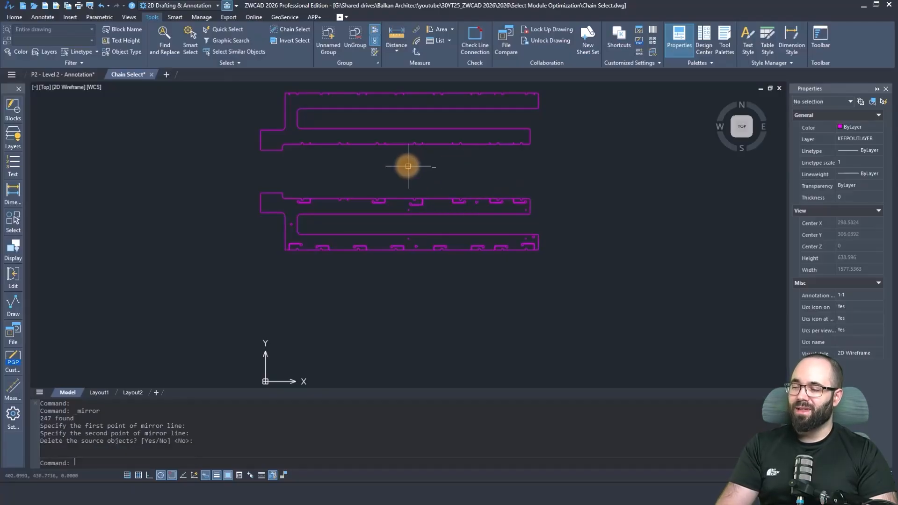
{"action": "scroll", "coordinate": [402, 196], "scroll_direction": "down", "scroll_amount": 2}
{"action": "scroll", "coordinate": [393, 184], "scroll_direction": "up", "scroll_amount": 2}
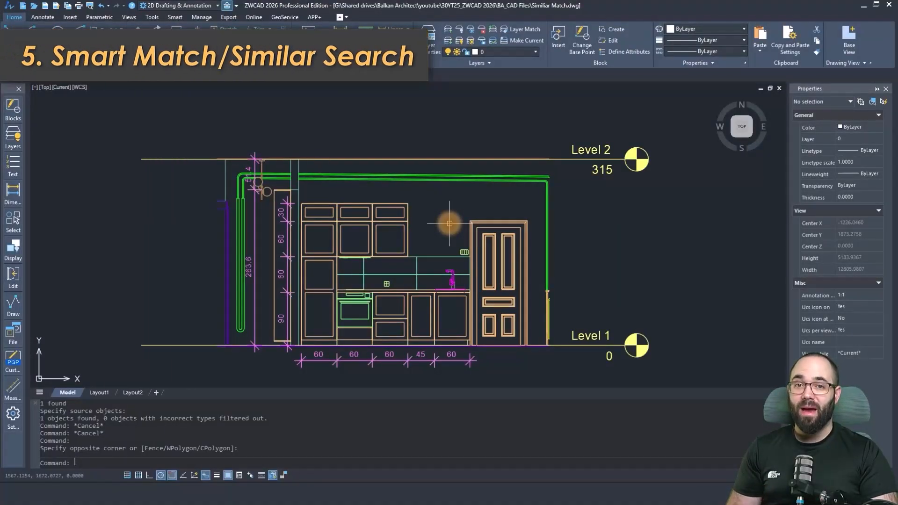
{"action": "middle_click_drag", "start_coordinate": [444, 230], "coordinate": [420, 218]}
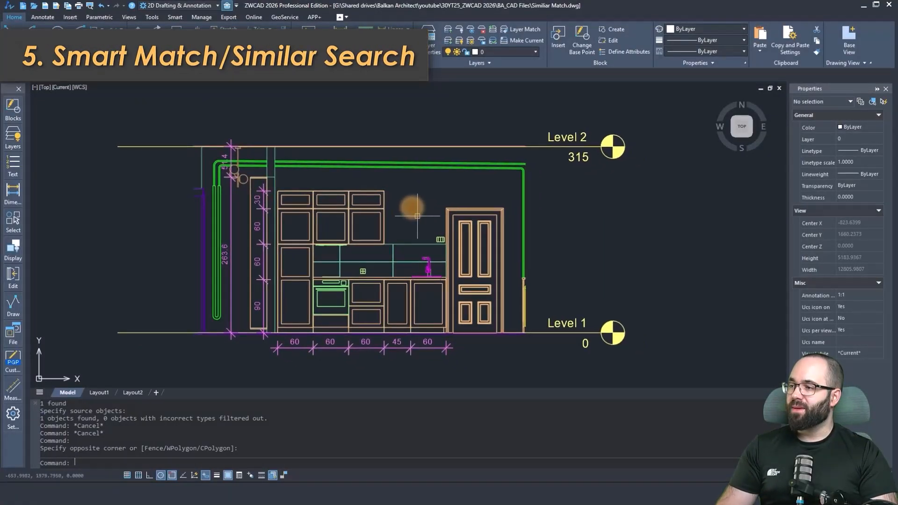
{"action": "left_click", "coordinate": [469, 235]}
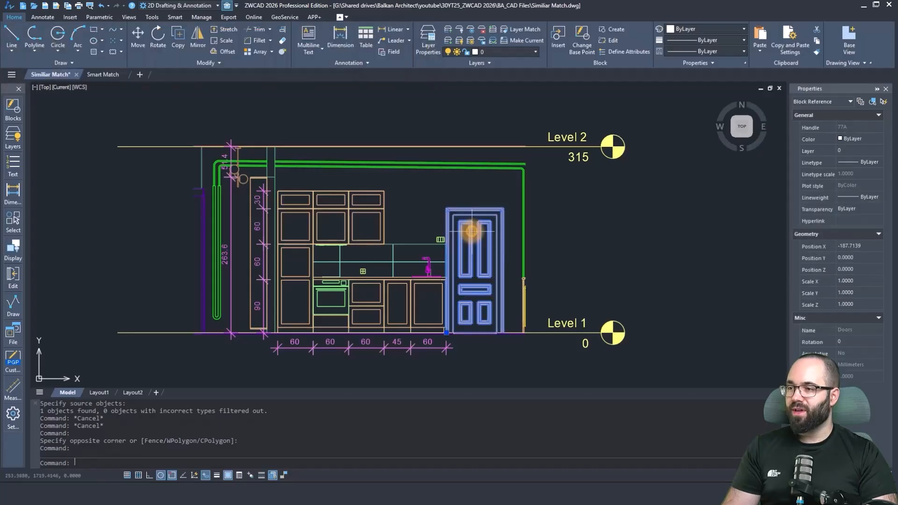
{"action": "left_click", "coordinate": [410, 207]}
{"action": "key", "text": "Escape"}
{"action": "key", "text": "Escape"}
{"action": "key", "text": "Escape"}
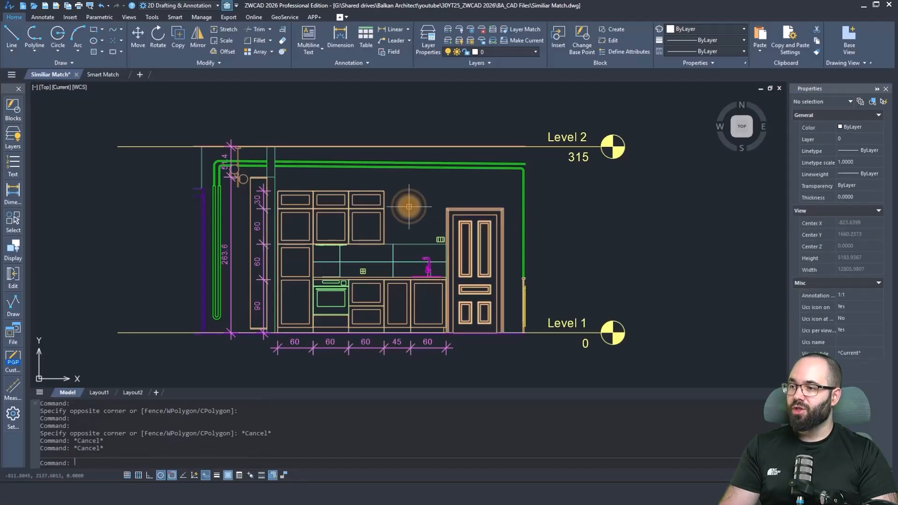
Open Similar Search and specify the door in the kitchen elevation as the source object.
{"action": "left_click", "coordinate": [174, 18]}
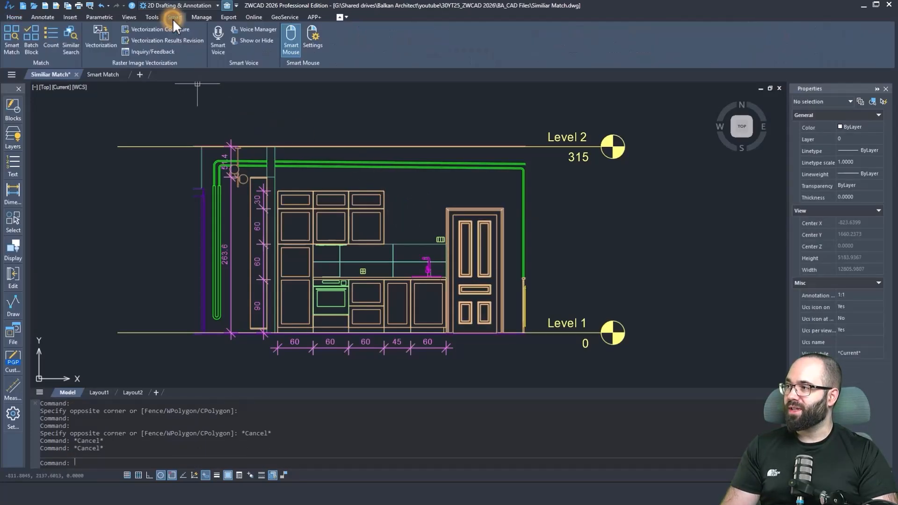
{"action": "left_click", "coordinate": [71, 53]}
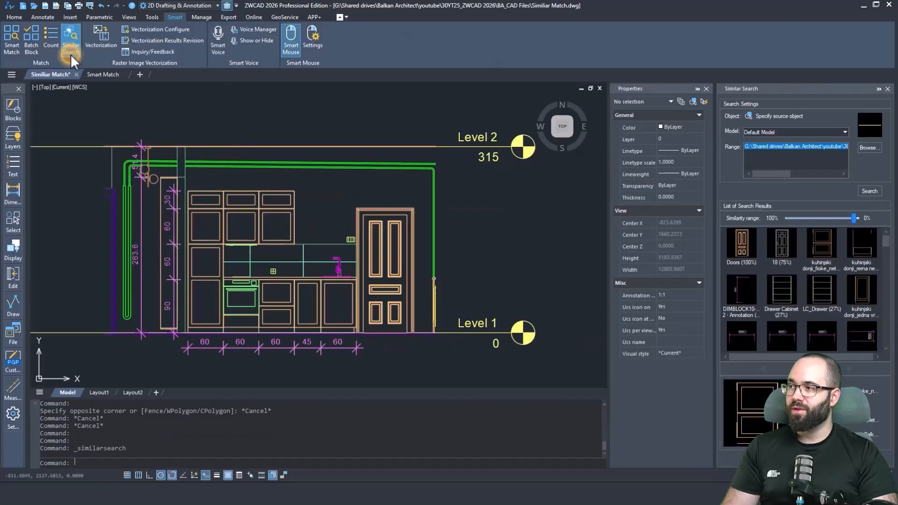
{"action": "left_click", "coordinate": [747, 116]}
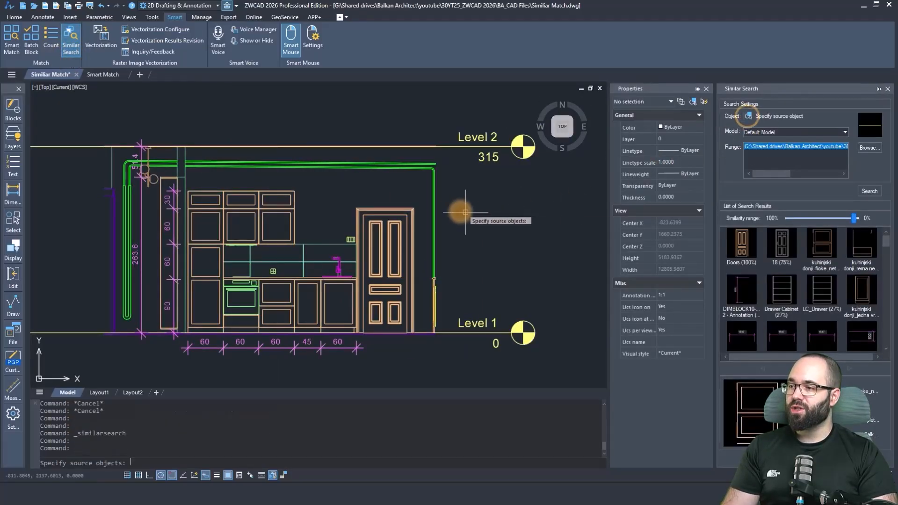
{"action": "left_click", "coordinate": [405, 210]}
{"action": "key", "text": "Return"}
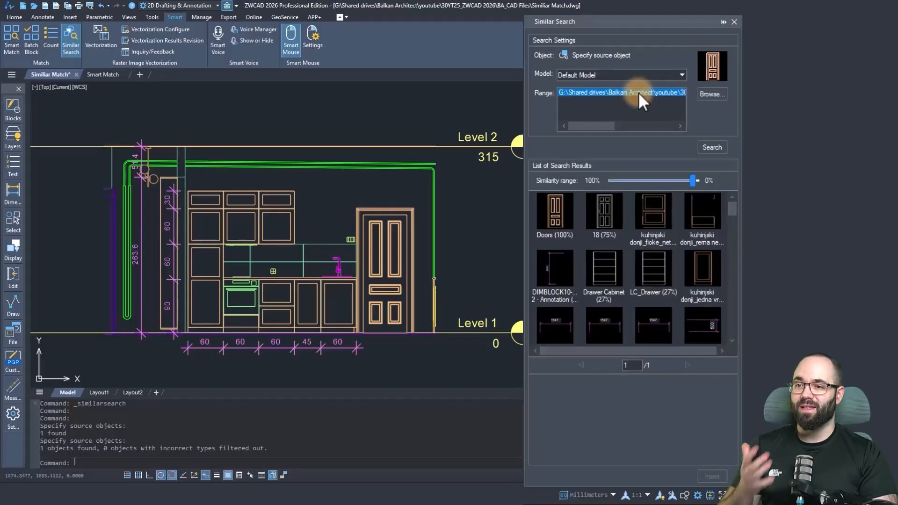
Insert the door block 18 from the similar search results at the existing door's lower-left corner on Level 1.
{"action": "scroll", "coordinate": [622, 241], "scroll_direction": "down", "scroll_amount": 3}
{"action": "scroll", "coordinate": [621, 241], "scroll_direction": "up", "scroll_amount": 3}
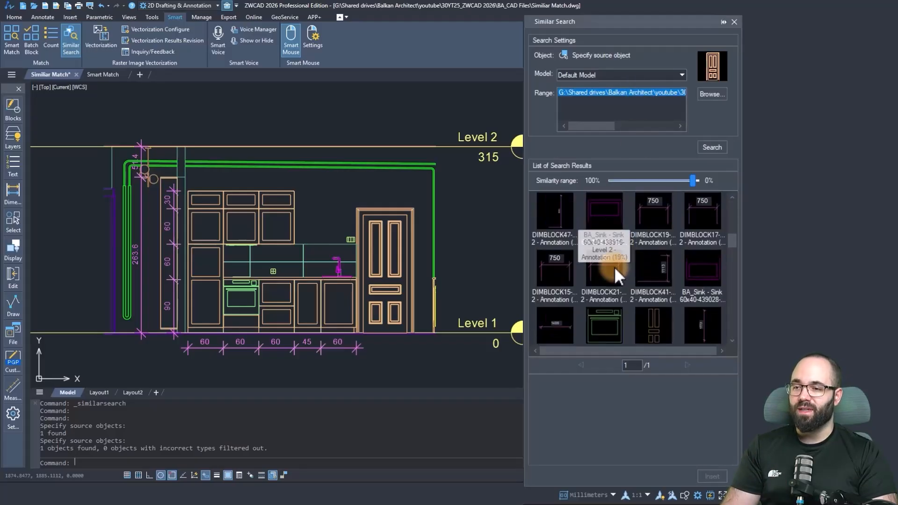
{"action": "left_click", "coordinate": [612, 217]}
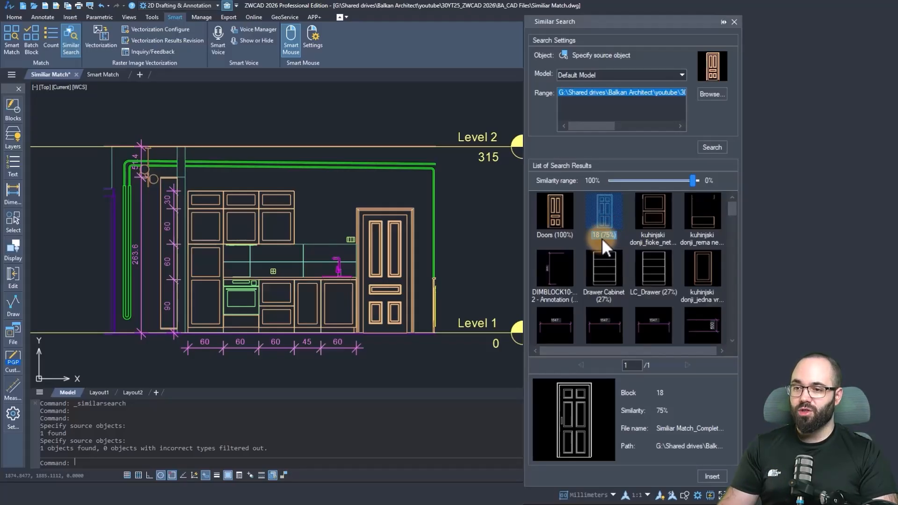
{"action": "left_click", "coordinate": [712, 477]}
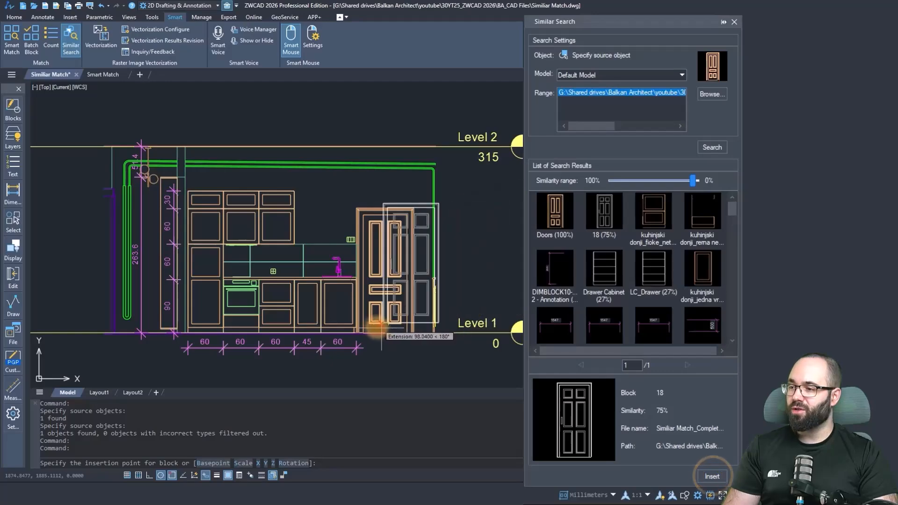
{"action": "key", "text": "Escape"}
{"action": "key", "text": "Escape"}
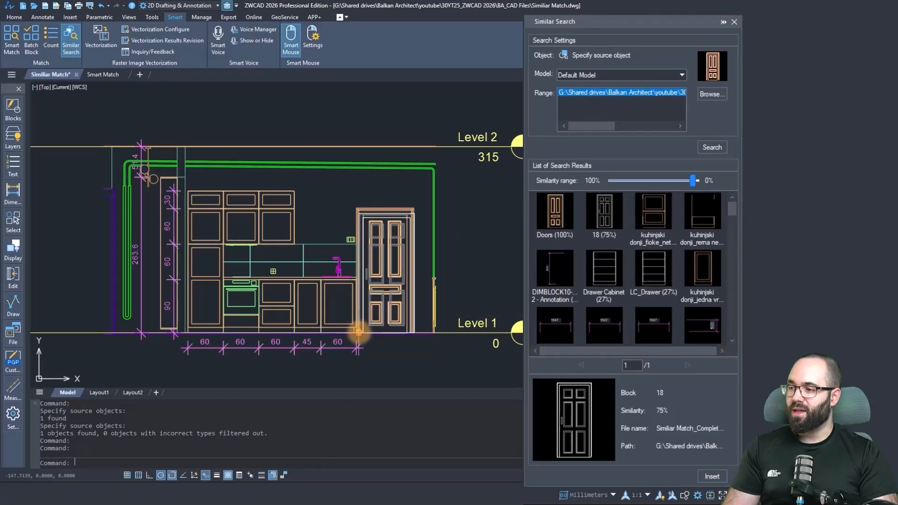
Delete the original door overlapping the inserted block 18.
{"action": "left_click", "coordinate": [388, 207]}
{"action": "key", "text": "Delete"}
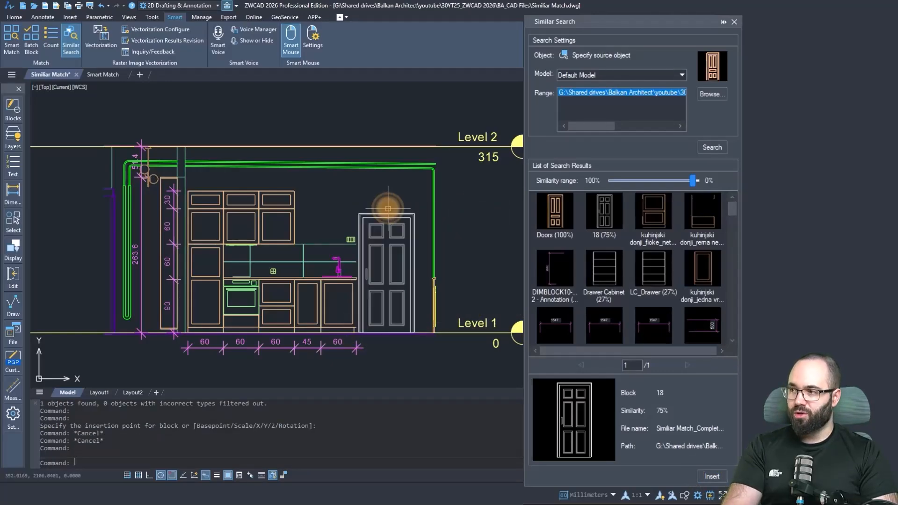
{"action": "scroll", "coordinate": [390, 234], "scroll_direction": "up", "scroll_amount": 2}
{"action": "key", "text": "ctrl+1"}
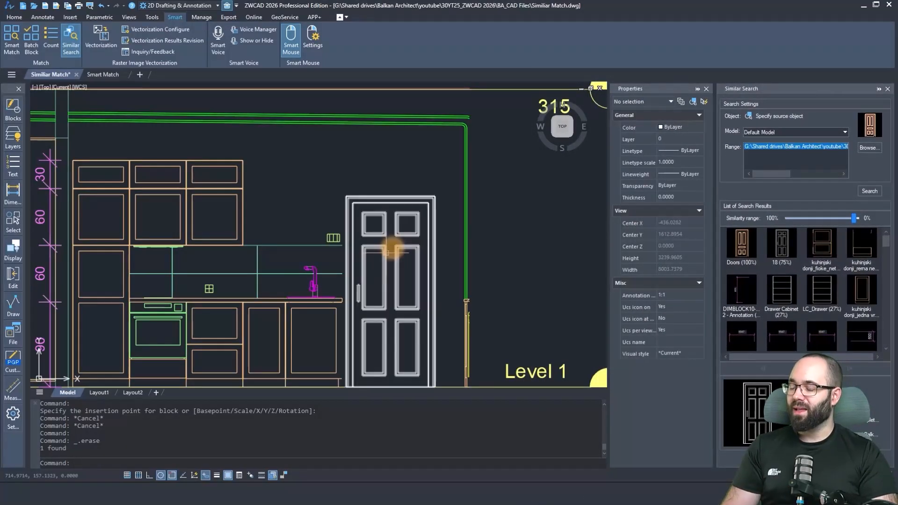
{"action": "scroll", "coordinate": [538, 261], "scroll_direction": "down", "scroll_amount": 4}
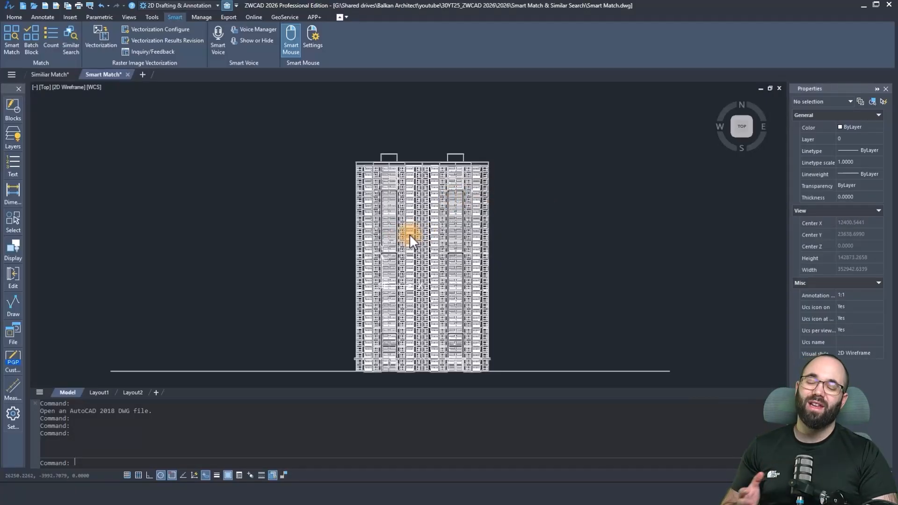
Examine the repeated balconies, railings and windows of the tower facade in the Smart Match drawing.
{"action": "scroll", "coordinate": [402, 180], "scroll_direction": "up", "scroll_amount": 4}
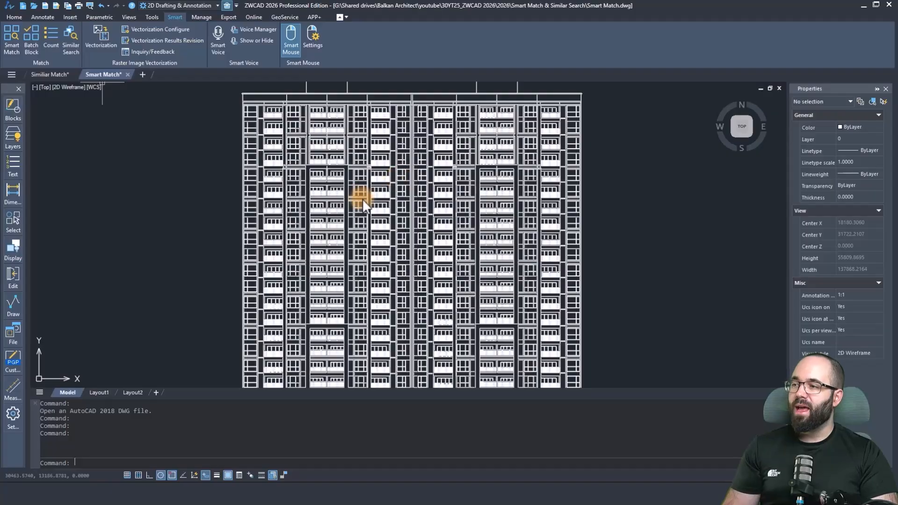
{"action": "scroll", "coordinate": [336, 162], "scroll_direction": "up", "scroll_amount": 2}
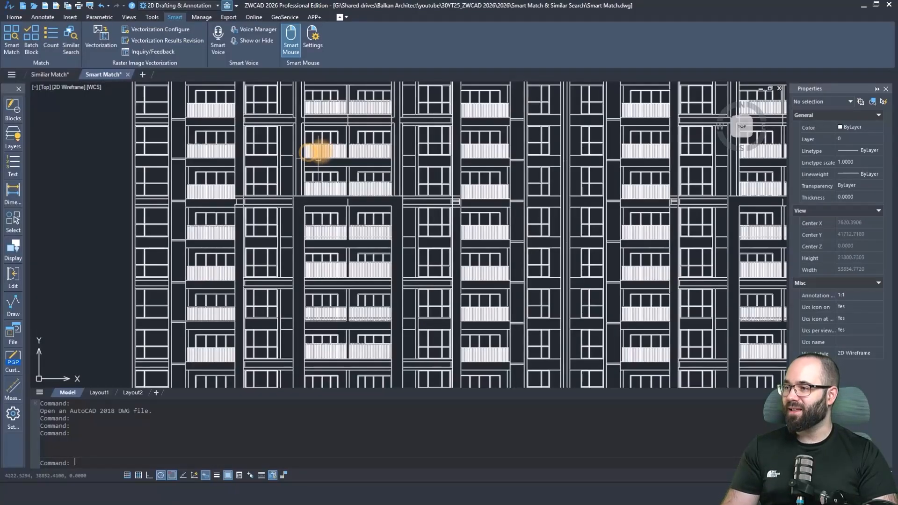
{"action": "scroll", "coordinate": [314, 143], "scroll_direction": "up", "scroll_amount": 2}
{"action": "scroll", "coordinate": [313, 142], "scroll_direction": "up", "scroll_amount": 4}
{"action": "left_click", "coordinate": [346, 148]}
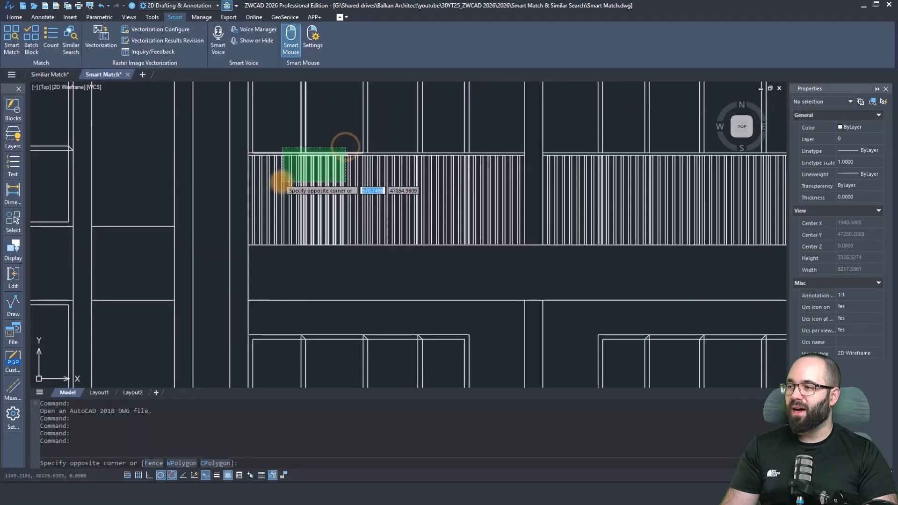
{"action": "key", "text": "Escape"}
{"action": "key", "text": "Escape"}
{"action": "key", "text": "Escape"}
{"action": "scroll", "coordinate": [375, 193], "scroll_direction": "down", "scroll_amount": 4}
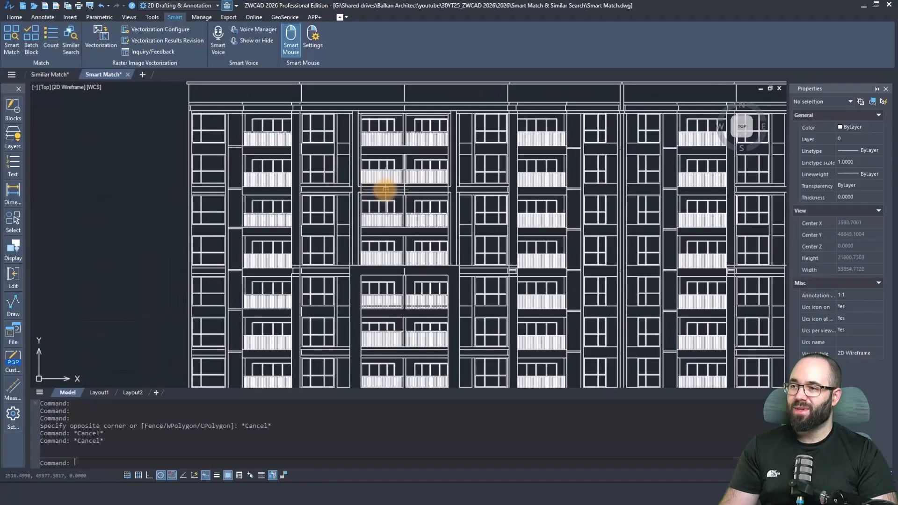
{"action": "scroll", "coordinate": [332, 196], "scroll_direction": "down", "scroll_amount": 1}
{"action": "scroll", "coordinate": [300, 183], "scroll_direction": "up", "scroll_amount": 1}
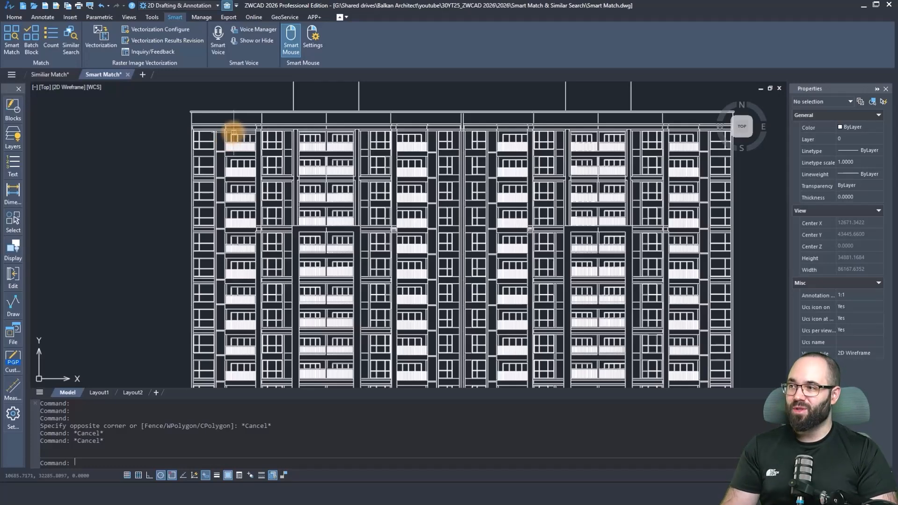
Open Smart Match and window-select the upper frame of the top-left balcony window as source objects.
{"action": "left_click", "coordinate": [13, 49]}
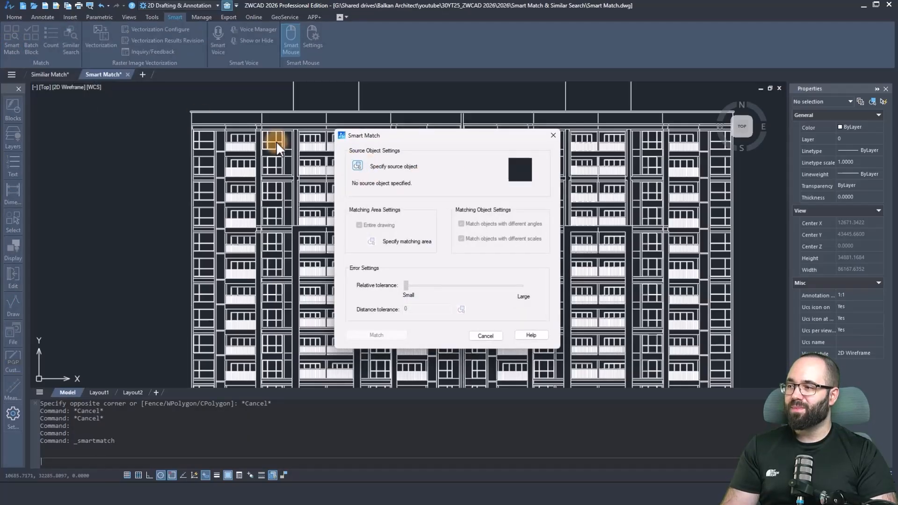
{"action": "left_click", "coordinate": [359, 166]}
{"action": "scroll", "coordinate": [236, 142], "scroll_direction": "up", "scroll_amount": 5}
{"action": "scroll", "coordinate": [407, 197], "scroll_direction": "up", "scroll_amount": 2}
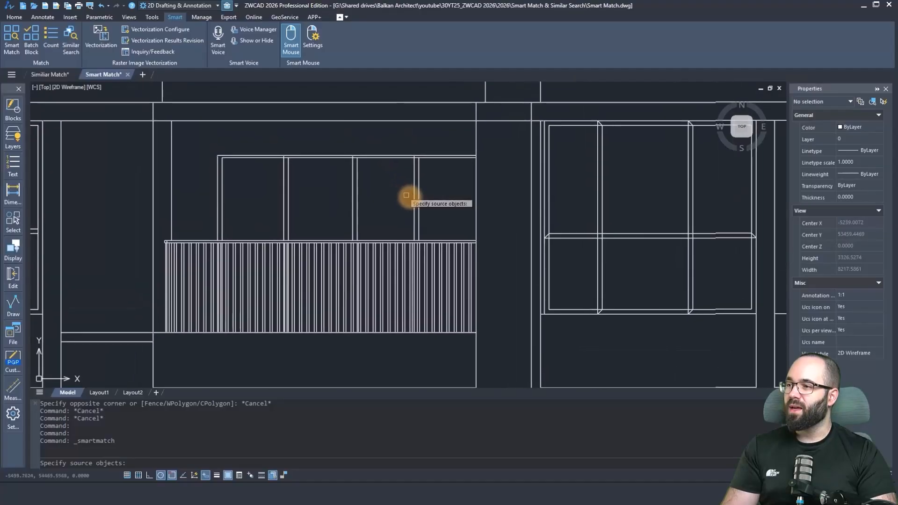
{"action": "left_click", "coordinate": [448, 222]}
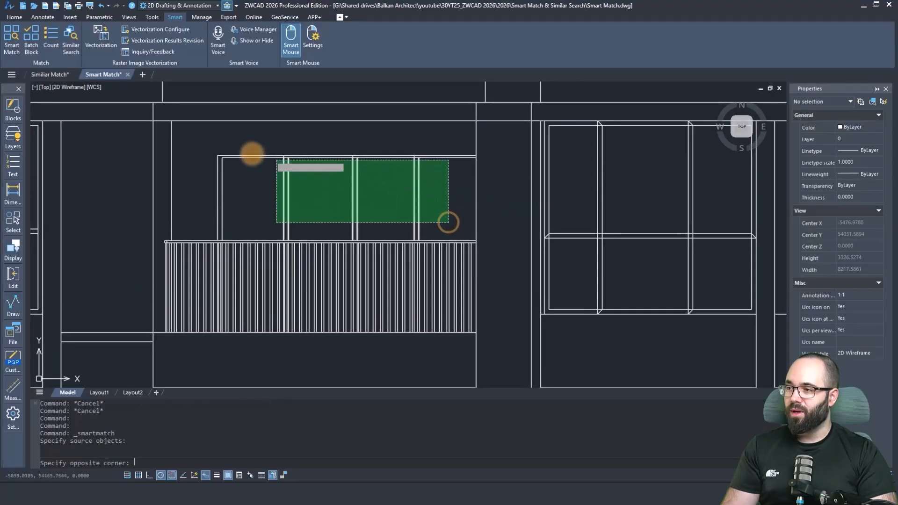
{"action": "left_click", "coordinate": [205, 143]}
Add the frame's vertical lines behind the balcony railing to the source objects and accept the selection.
{"action": "left_click", "coordinate": [215, 239]}
{"action": "scroll", "coordinate": [214, 249], "scroll_direction": "up", "scroll_amount": 3}
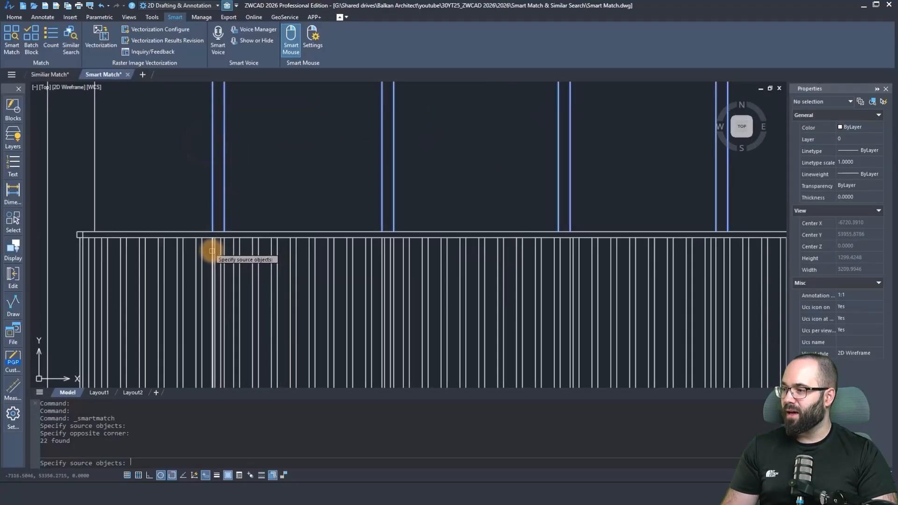
{"action": "left_click", "coordinate": [224, 251]}
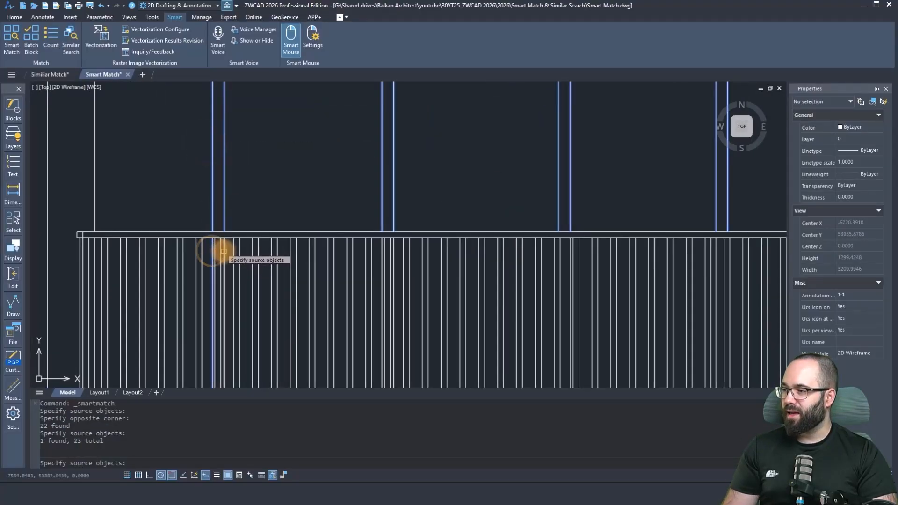
{"action": "left_click", "coordinate": [381, 257]}
{"action": "left_click", "coordinate": [395, 257]}
{"action": "scroll", "coordinate": [289, 144], "scroll_direction": "down", "scroll_amount": 2}
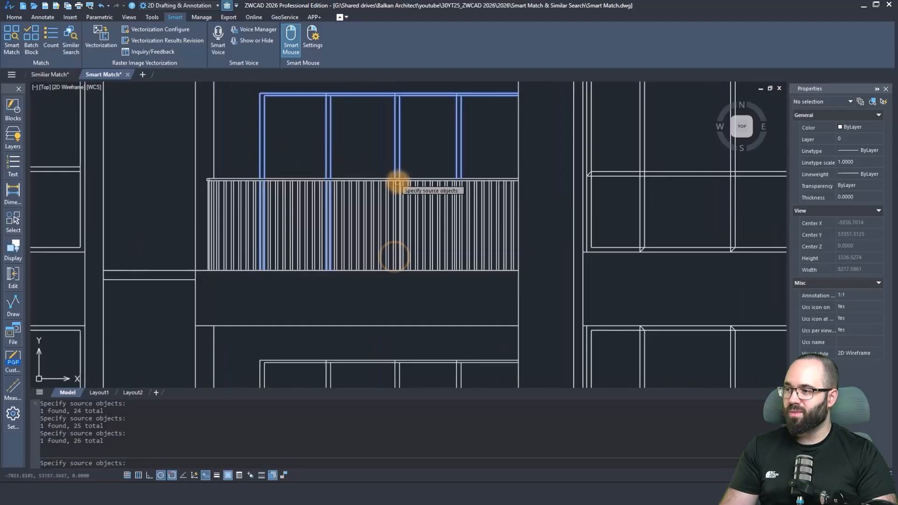
{"action": "scroll", "coordinate": [415, 179], "scroll_direction": "up", "scroll_amount": 3}
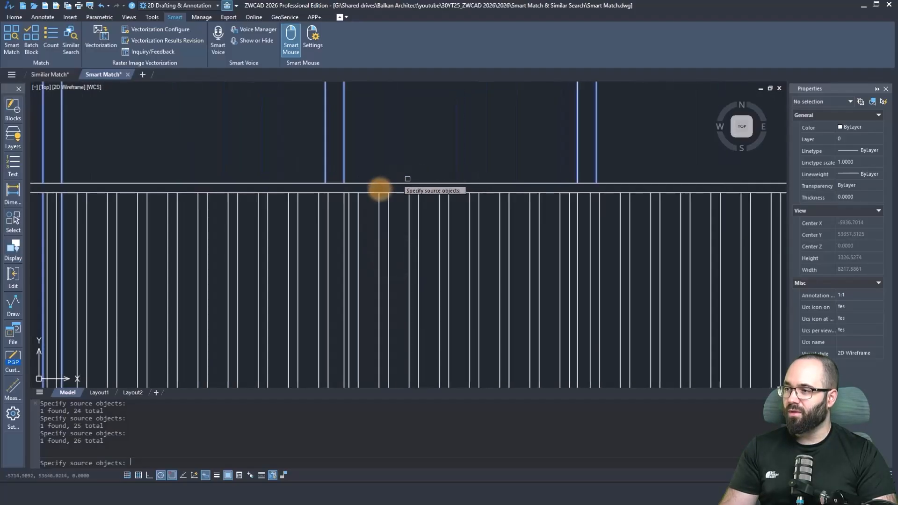
{"action": "left_click", "coordinate": [344, 207]}
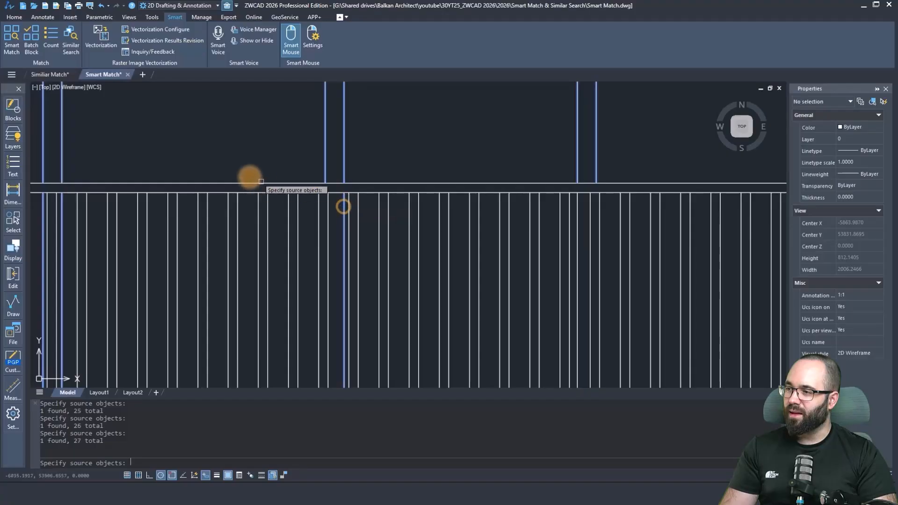
{"action": "scroll", "coordinate": [395, 201], "scroll_direction": "down", "scroll_amount": 2}
{"action": "scroll", "coordinate": [345, 182], "scroll_direction": "up", "scroll_amount": 2}
{"action": "left_click", "coordinate": [346, 180]}
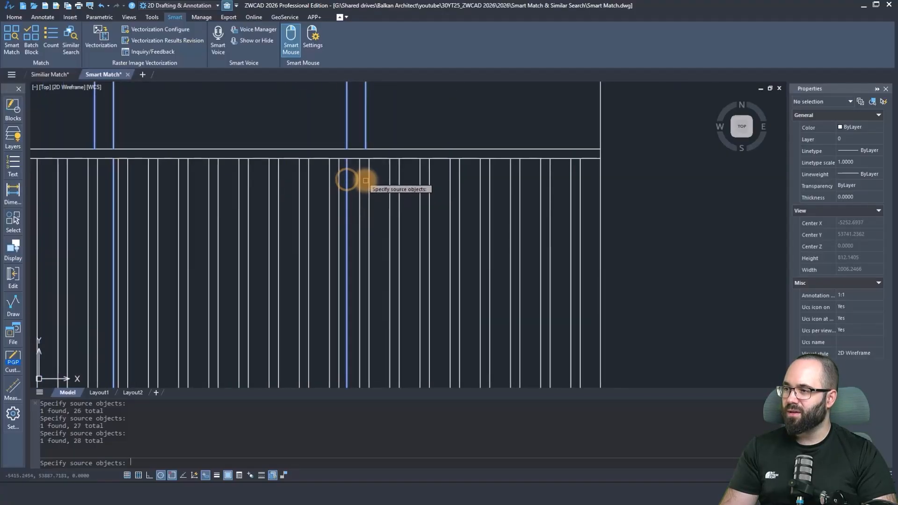
{"action": "scroll", "coordinate": [397, 187], "scroll_direction": "down", "scroll_amount": 3}
{"action": "scroll", "coordinate": [365, 176], "scroll_direction": "up", "scroll_amount": 2}
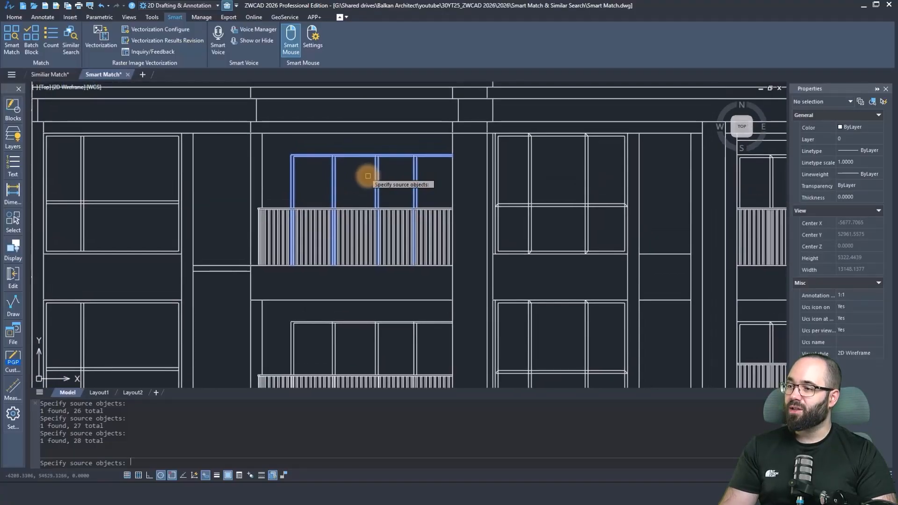
{"action": "key", "text": "Return"}
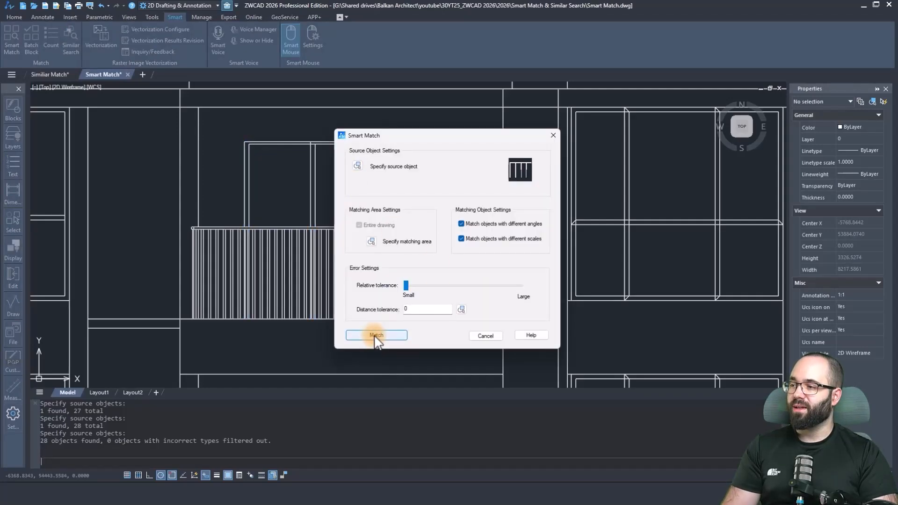
Match the window frame across the entire drawing with distance tolerance 0 and review the marked matches.
{"action": "left_click", "coordinate": [377, 336]}
{"action": "scroll", "coordinate": [327, 196], "scroll_direction": "down", "scroll_amount": 8}
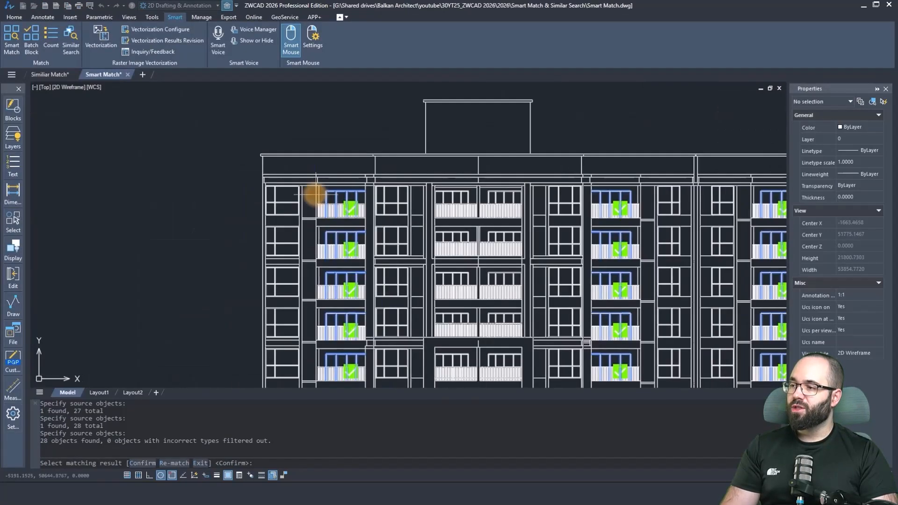
{"action": "scroll", "coordinate": [314, 195], "scroll_direction": "down", "scroll_amount": 6}
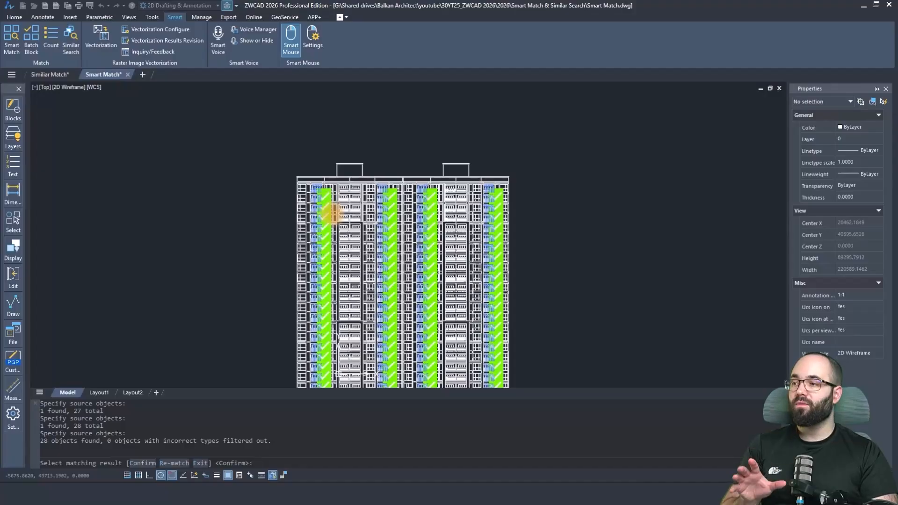
{"action": "scroll", "coordinate": [325, 200], "scroll_direction": "down", "scroll_amount": 2}
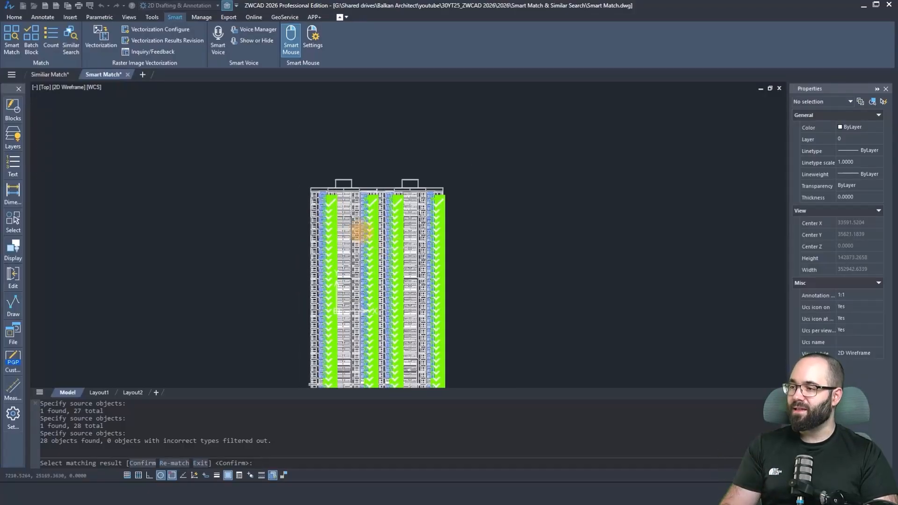
{"action": "scroll", "coordinate": [332, 202], "scroll_direction": "up", "scroll_amount": 4}
{"action": "scroll", "coordinate": [328, 192], "scroll_direction": "up", "scroll_amount": 6}
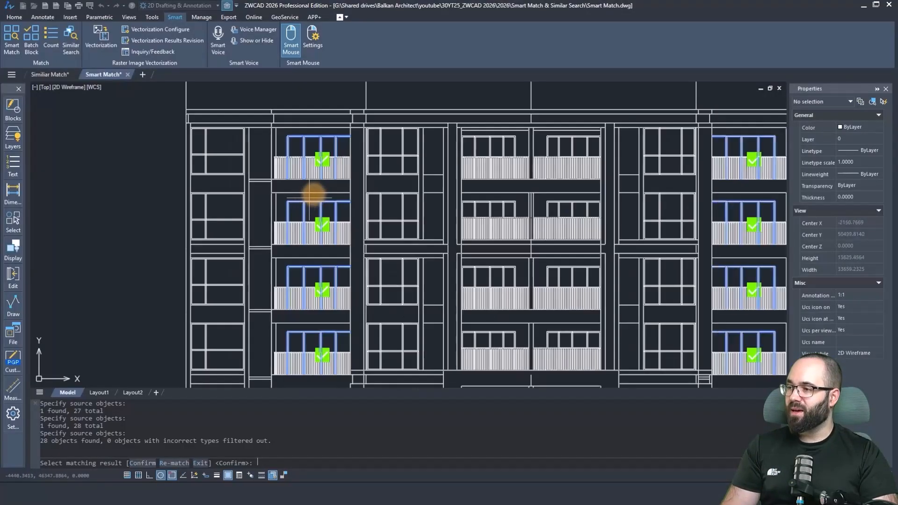
Exclude the second balcony window from the top in the leftmost balcony column and confirm the remaining matches.
{"action": "left_click", "coordinate": [325, 223]}
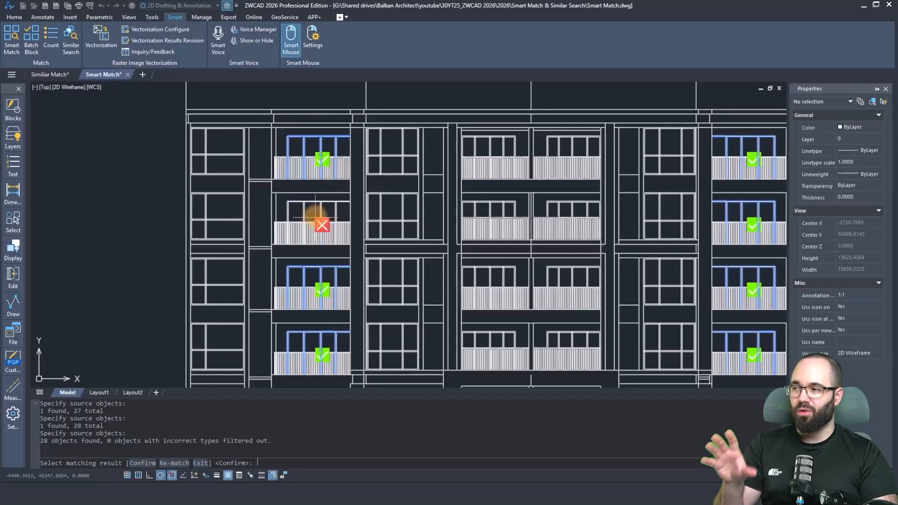
{"action": "scroll", "coordinate": [323, 213], "scroll_direction": "down", "scroll_amount": 6}
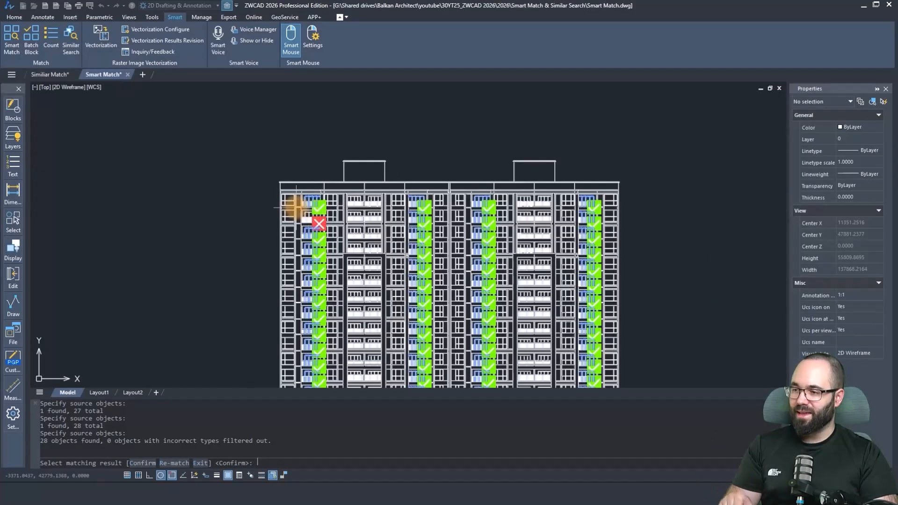
{"action": "key", "text": "Return"}
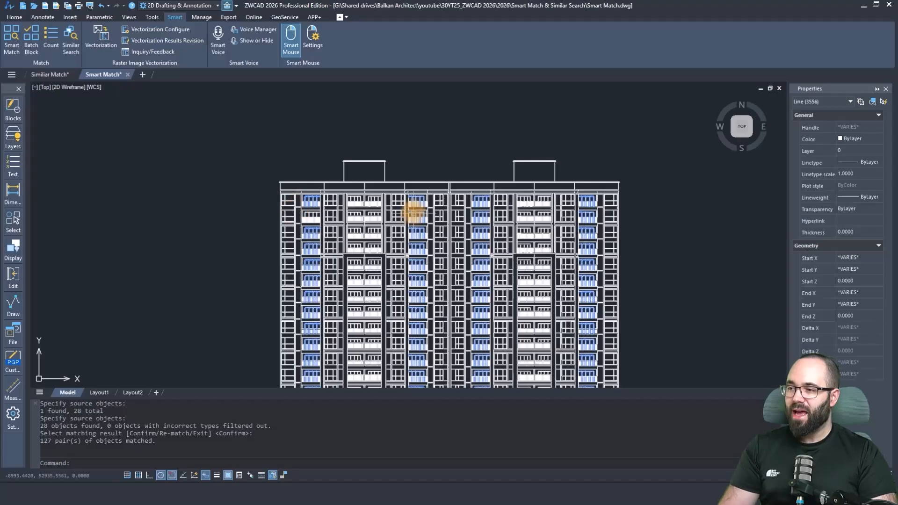
Copy all matched window frames into the empty area left of the tower.
{"action": "scroll", "coordinate": [415, 207], "scroll_direction": "down", "scroll_amount": 3}
{"action": "scroll", "coordinate": [407, 225], "scroll_direction": "up", "scroll_amount": 2}
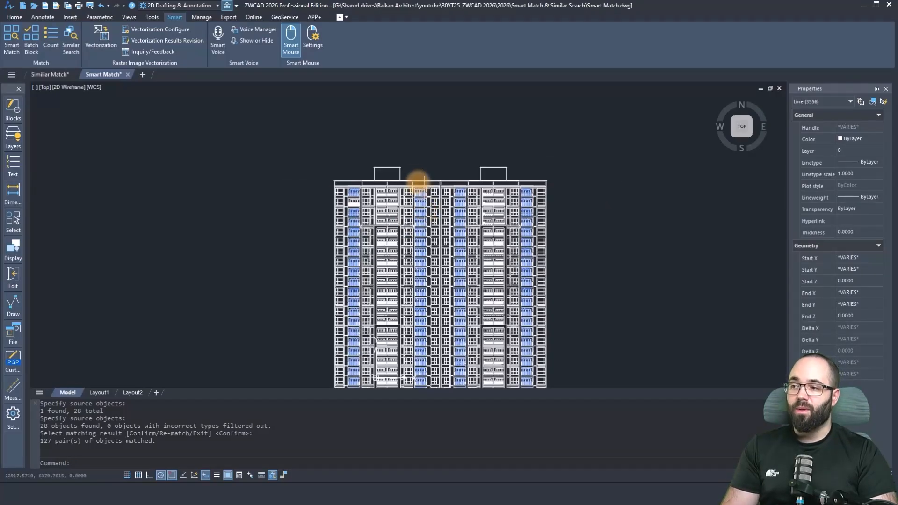
{"action": "right_click", "coordinate": [426, 140]}
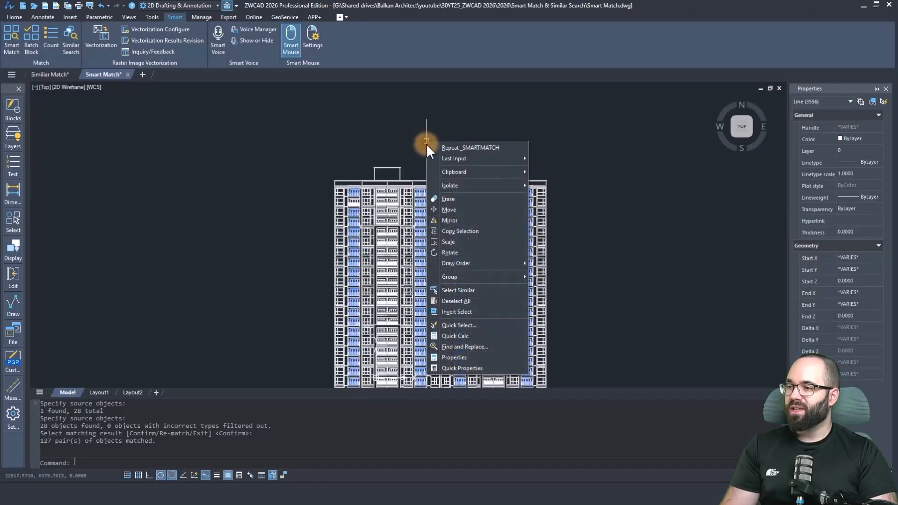
{"action": "left_click", "coordinate": [459, 231]}
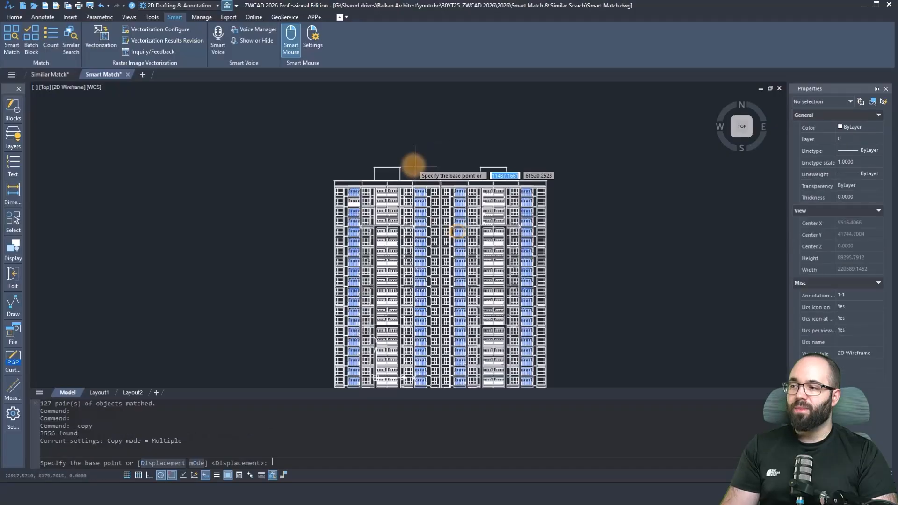
{"action": "left_click", "coordinate": [396, 158]}
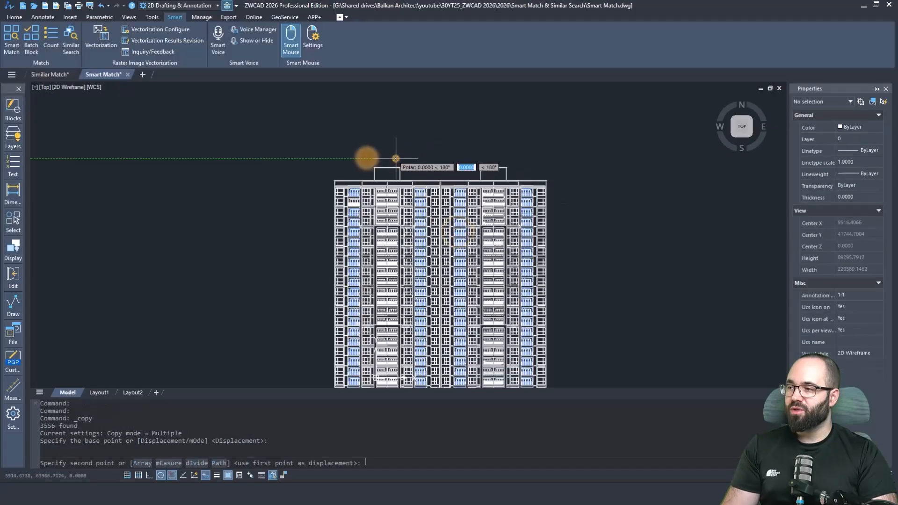
{"action": "left_click", "coordinate": [142, 156]}
{"action": "scroll", "coordinate": [280, 142], "scroll_direction": "down", "scroll_amount": 2}
{"action": "key", "text": "Escape"}
{"action": "key", "text": "Escape"}
{"action": "key", "text": "Escape"}
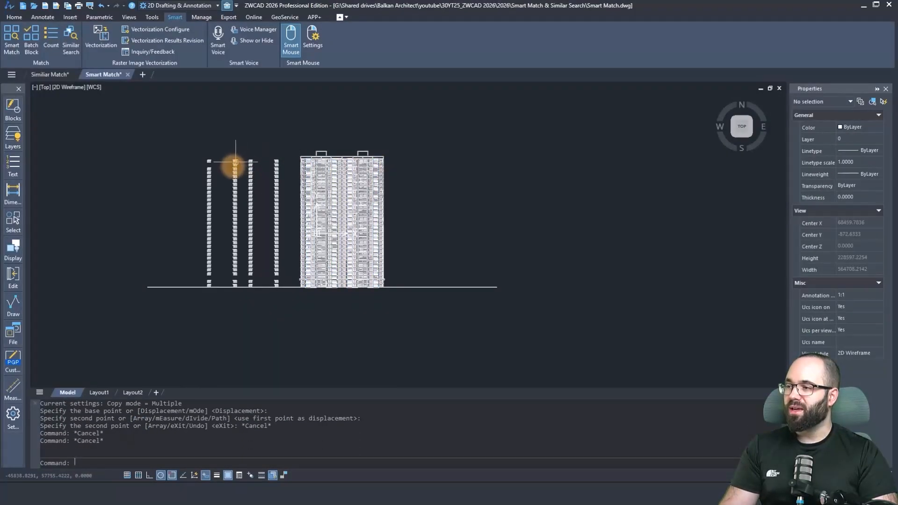
{"action": "scroll", "coordinate": [236, 162], "scroll_direction": "up", "scroll_amount": 3}
{"action": "key", "text": "Escape"}
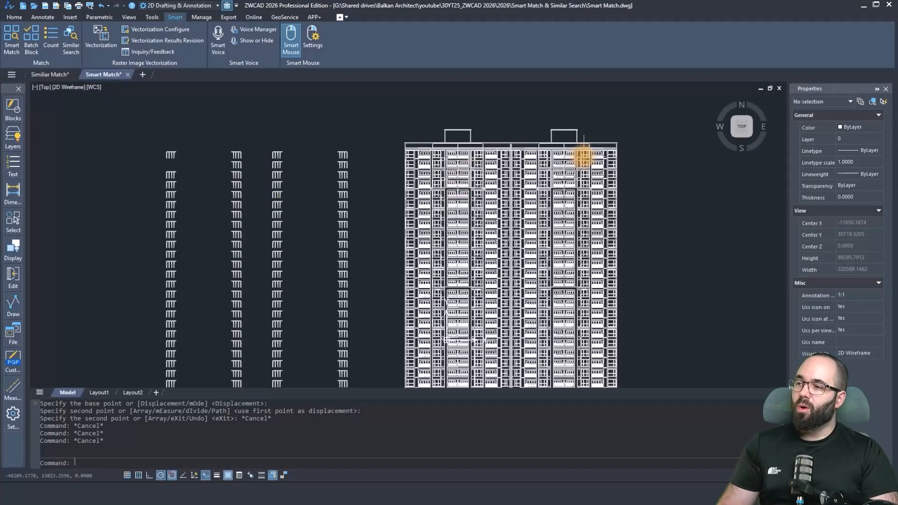
Start Batch Block and specify the complete window in the facade's top-left corner as the source object.
{"action": "scroll", "coordinate": [581, 150], "scroll_direction": "up", "scroll_amount": 6}
{"action": "middle_click_drag", "start_coordinate": [327, 190], "coordinate": [708, 218]}
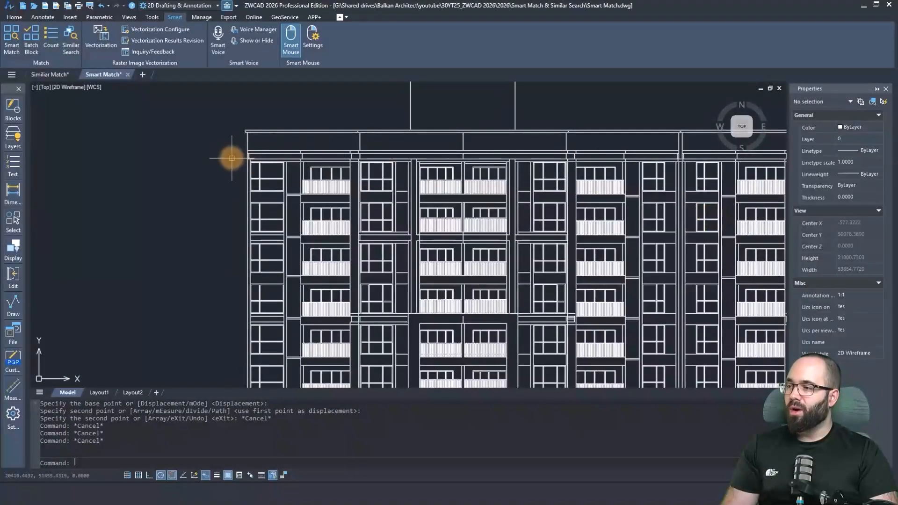
{"action": "scroll", "coordinate": [269, 175], "scroll_direction": "up", "scroll_amount": 6}
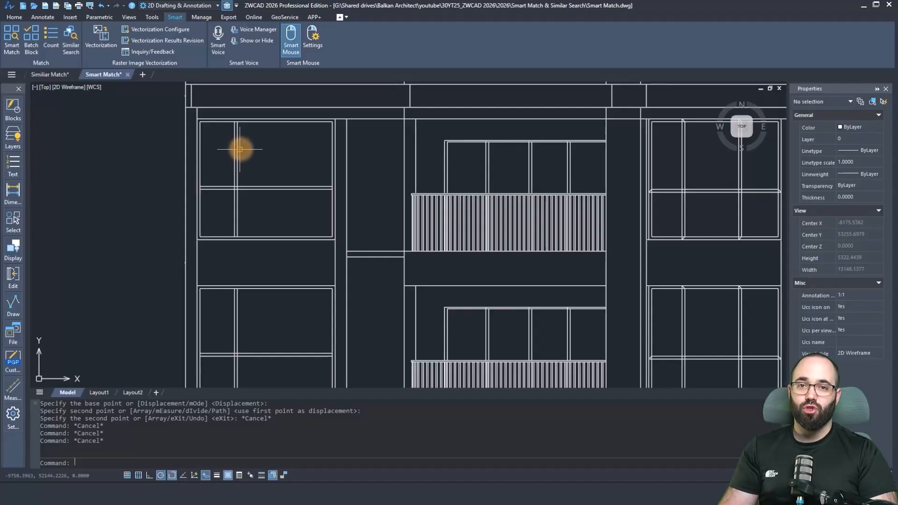
{"action": "left_click", "coordinate": [31, 51]}
{"action": "left_click_drag", "start_coordinate": [420, 96], "coordinate": [595, 102]}
{"action": "left_click", "coordinate": [509, 132]}
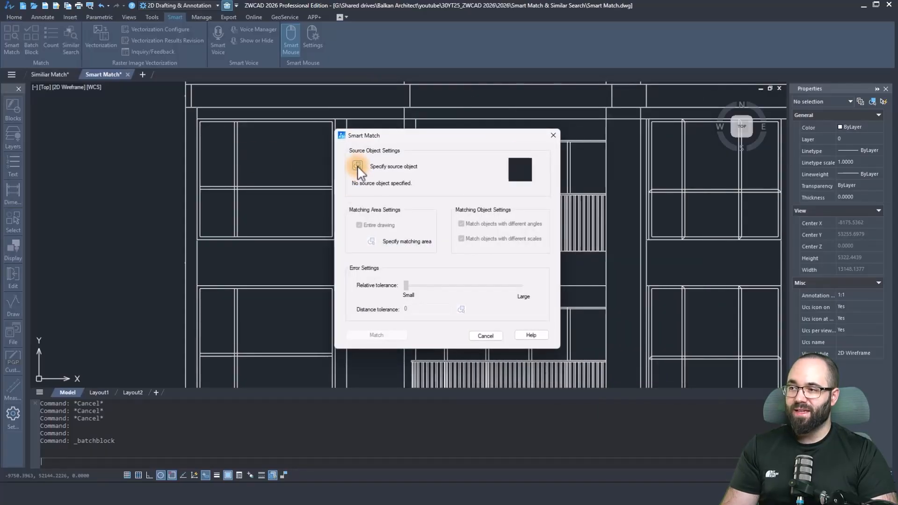
{"action": "left_click", "coordinate": [357, 166]}
{"action": "scroll", "coordinate": [196, 116], "scroll_direction": "up", "scroll_amount": 4}
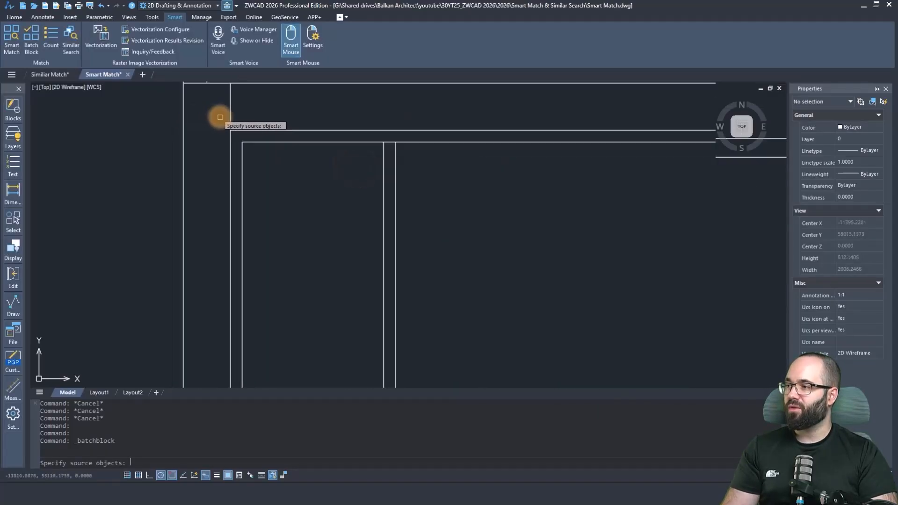
{"action": "left_click_drag", "start_coordinate": [213, 117], "coordinate": [452, 324]}
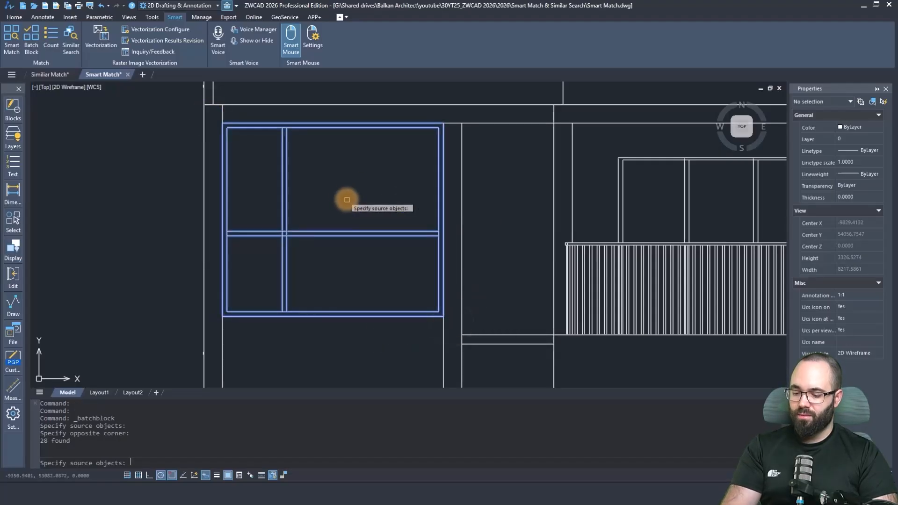
{"action": "key", "text": "Return"}
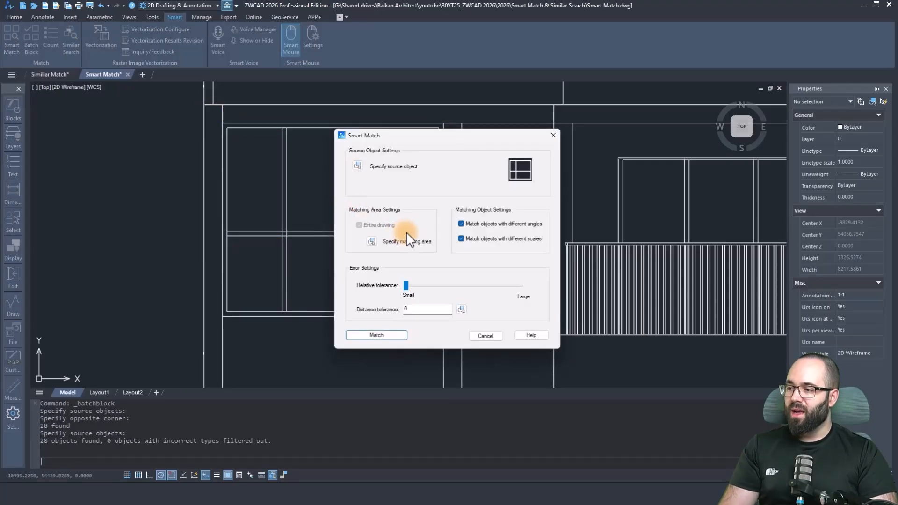
Match the source window across the entire drawing and confirm all matches for block creation.
{"action": "left_click", "coordinate": [377, 336]}
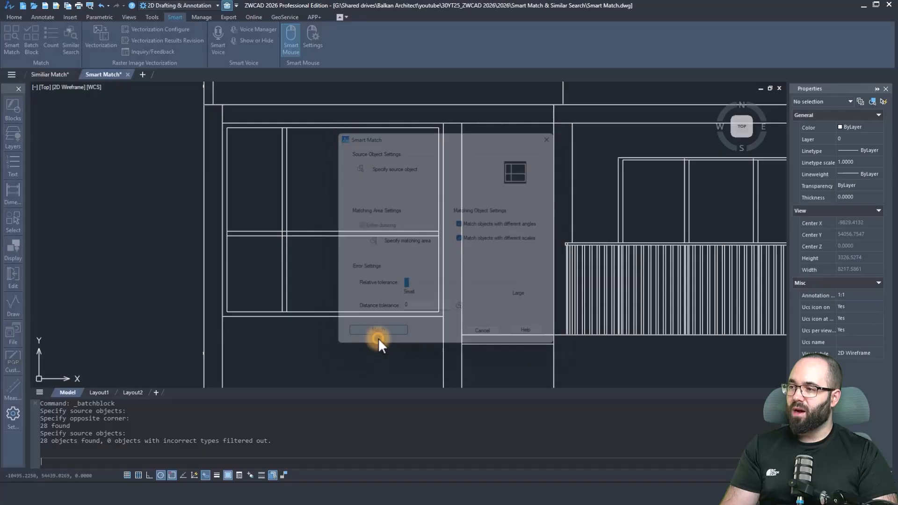
{"action": "scroll", "coordinate": [300, 215], "scroll_direction": "down", "scroll_amount": 10}
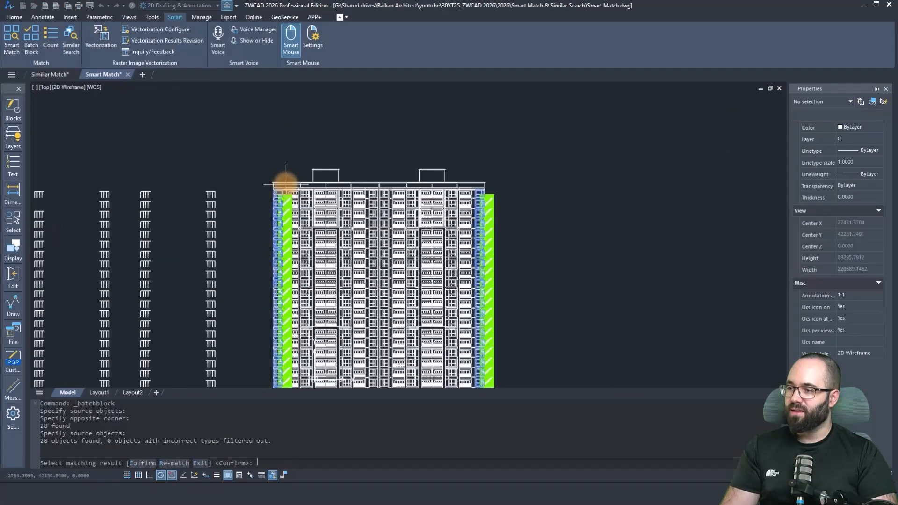
{"action": "scroll", "coordinate": [297, 211], "scroll_direction": "up", "scroll_amount": 4}
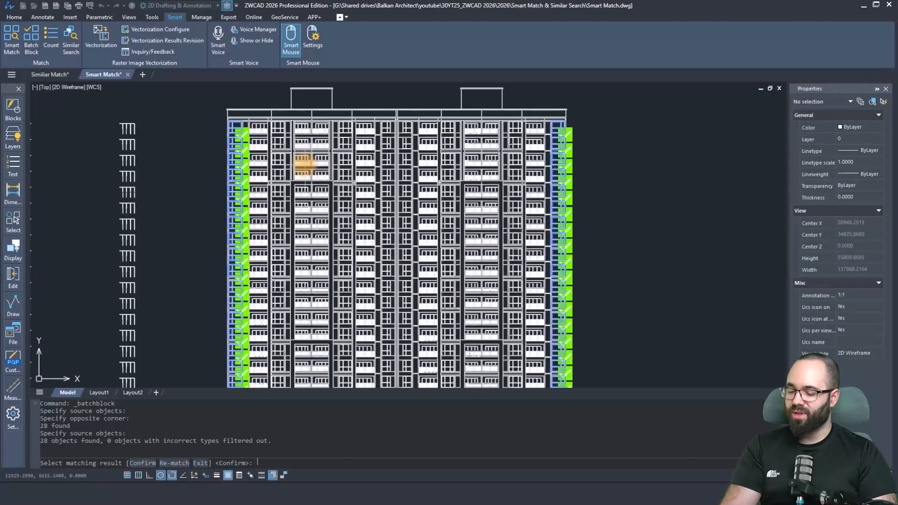
{"action": "key", "text": "Return"}
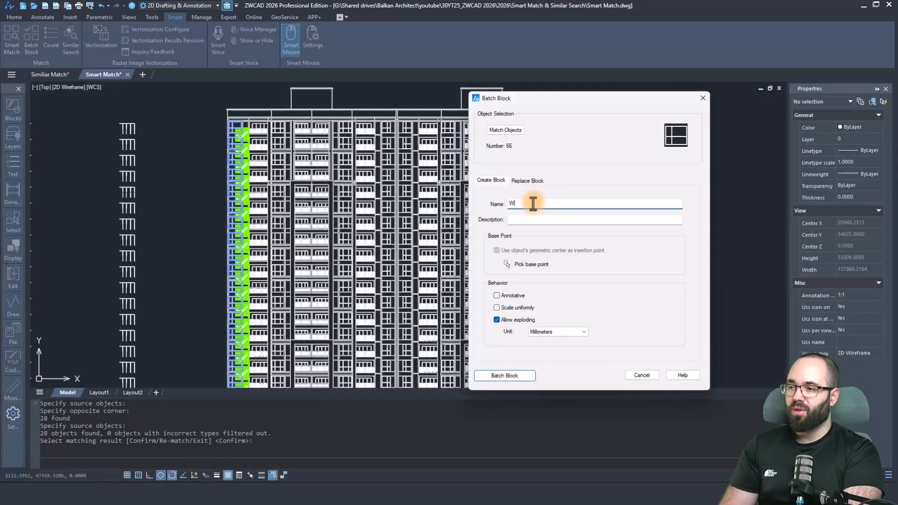
Name the block "Window 1", set its base point at the source window's lower-left corner, and convert all matches to it.
{"action": "type", "text": "Window 1"}
{"action": "left_click", "coordinate": [507, 264]}
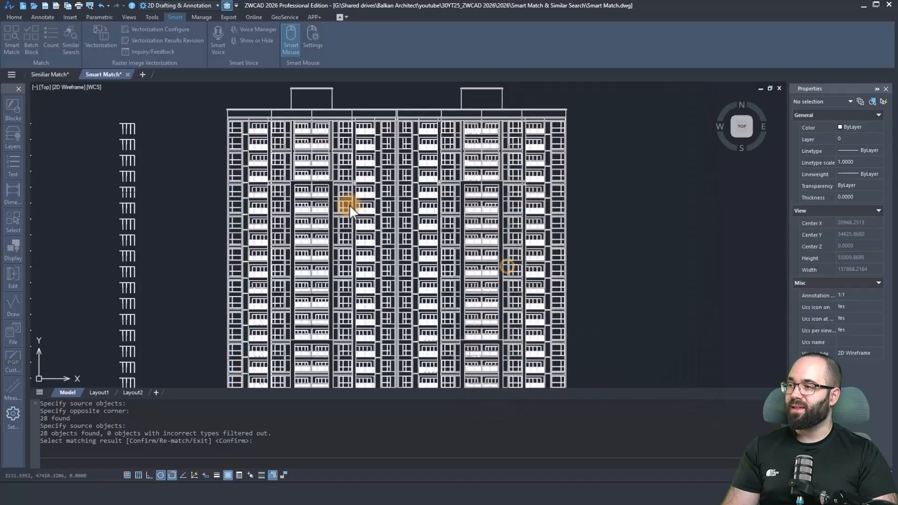
{"action": "scroll", "coordinate": [237, 129], "scroll_direction": "up", "scroll_amount": 10}
{"action": "left_click", "coordinate": [217, 182]}
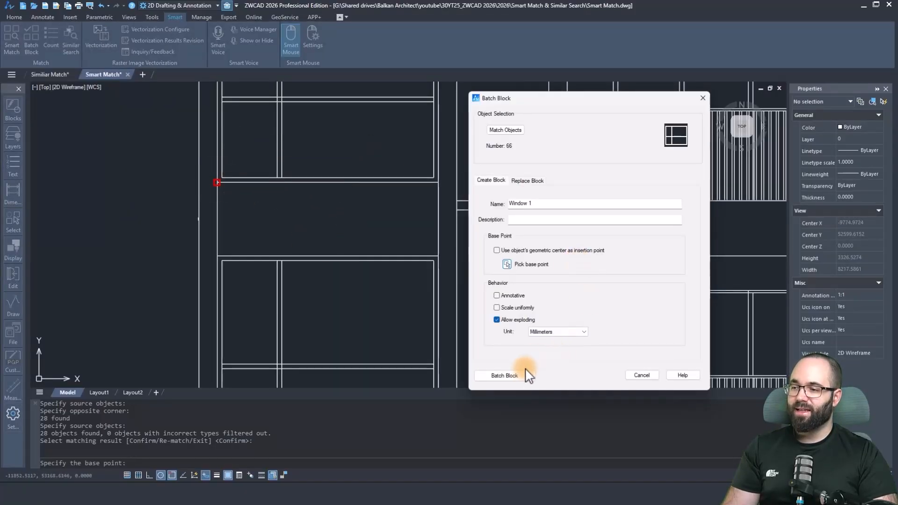
{"action": "left_click", "coordinate": [505, 375]}
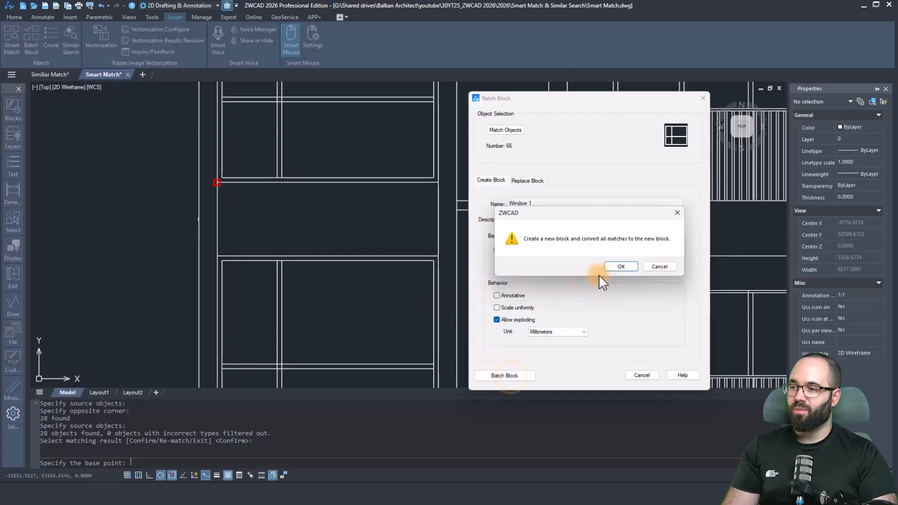
{"action": "left_click", "coordinate": [623, 266]}
Select converted windows in the facade's leftmost column to check that each is a single block, and clear the selection.
{"action": "scroll", "coordinate": [309, 206], "scroll_direction": "down", "scroll_amount": 5}
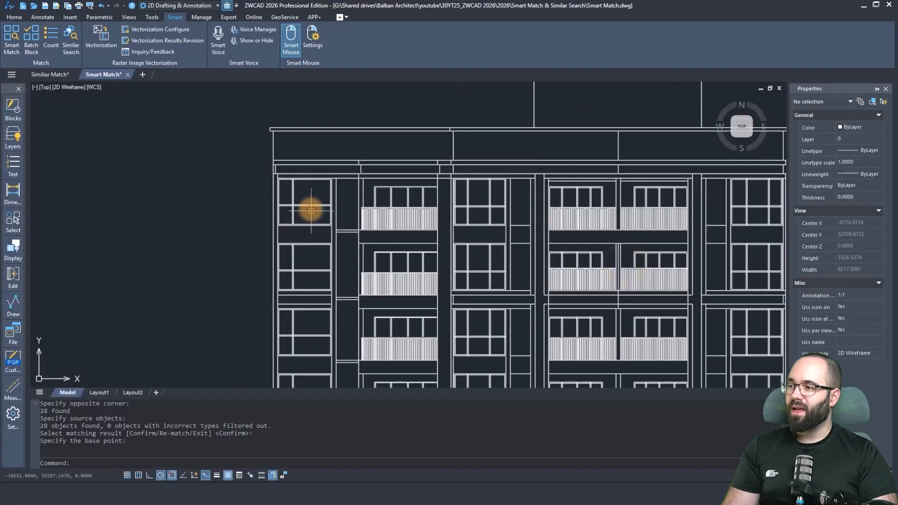
{"action": "left_click", "coordinate": [310, 260]}
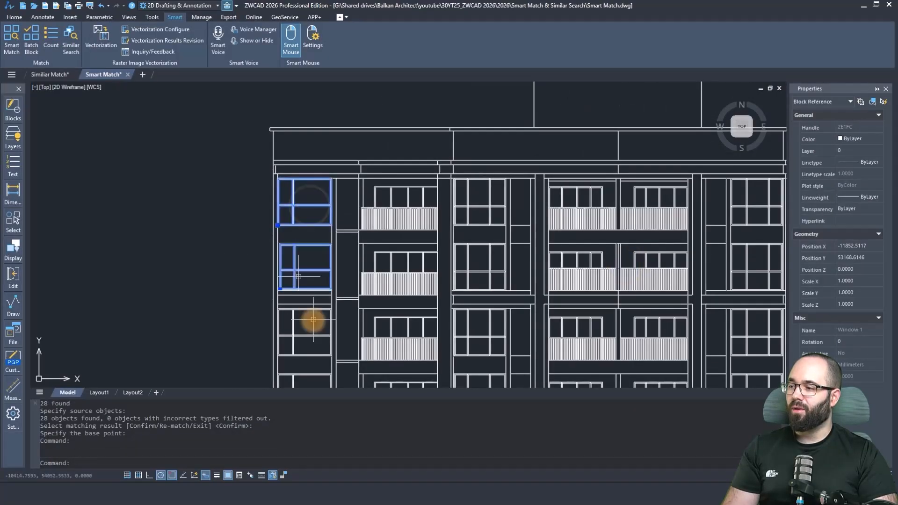
{"action": "left_click", "coordinate": [292, 333]}
{"action": "scroll", "coordinate": [293, 333], "scroll_direction": "down", "scroll_amount": 6}
{"action": "key", "text": "Escape"}
{"action": "key", "text": "Escape"}
{"action": "key", "text": "Escape"}
{"action": "key", "text": "Escape"}
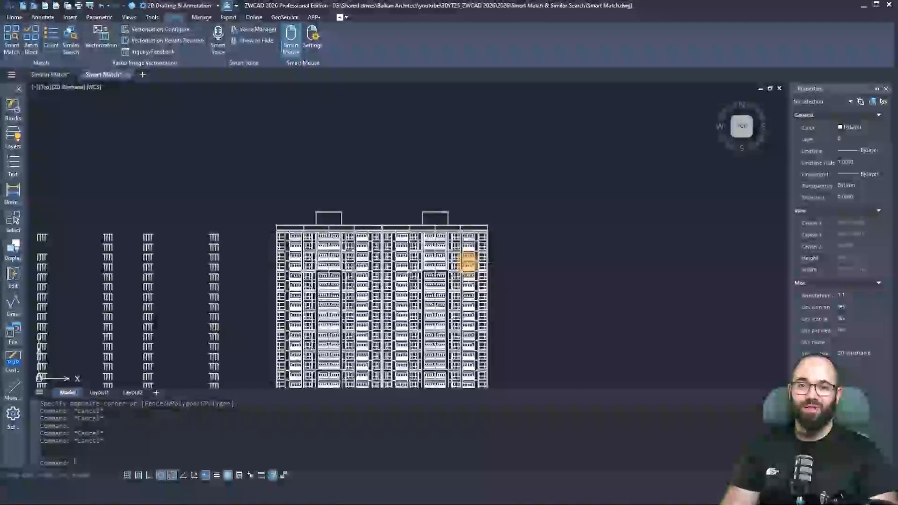
Count the occurrences of the window block using the window in the facade's top-right corner as the source object.
{"action": "scroll", "coordinate": [420, 279], "scroll_direction": "up", "scroll_amount": 3}
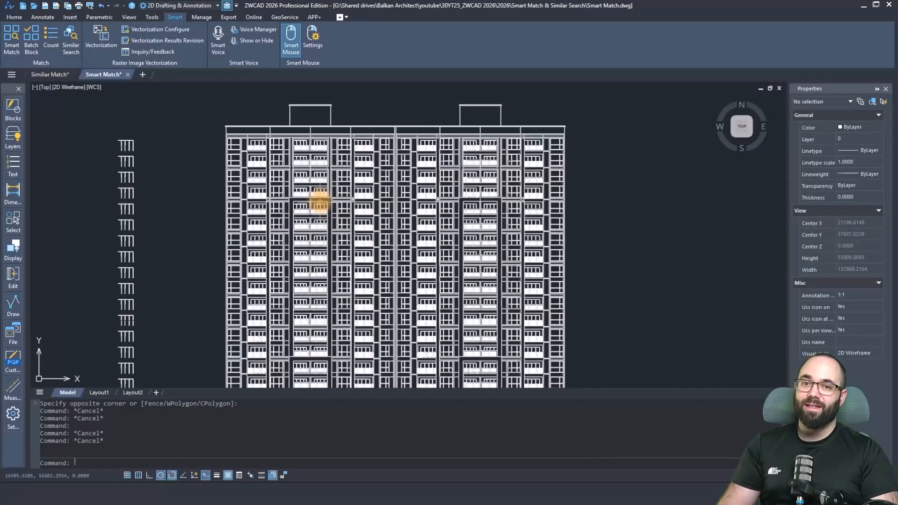
{"action": "left_click", "coordinate": [58, 48]}
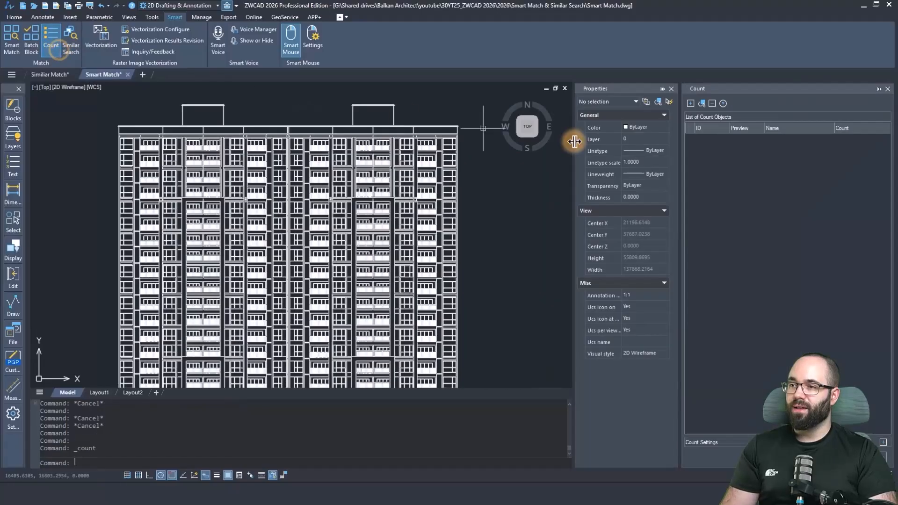
{"action": "left_click", "coordinate": [703, 104]}
{"action": "scroll", "coordinate": [469, 146], "scroll_direction": "up", "scroll_amount": 4}
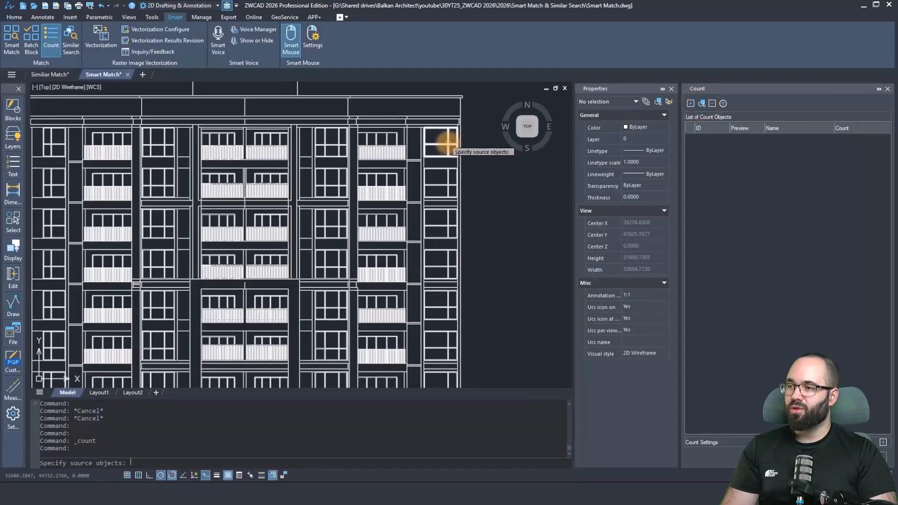
{"action": "left_click", "coordinate": [449, 144]}
{"action": "key", "text": "Return"}
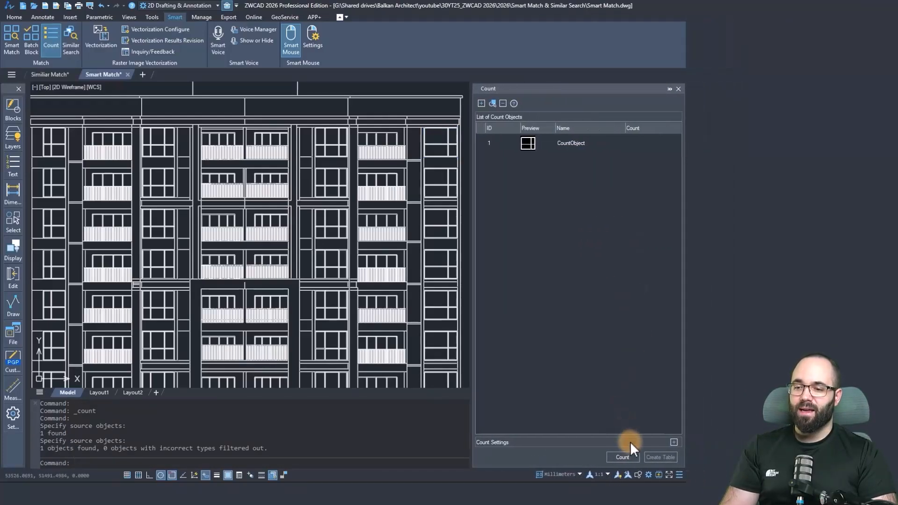
{"action": "left_click", "coordinate": [630, 457]}
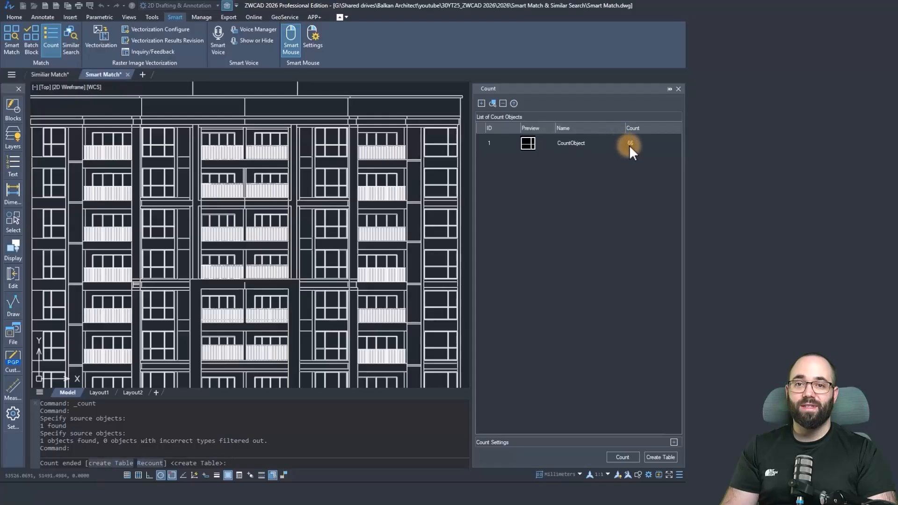
Create a table from the count results and place it in the empty area right of the tower's upper floors.
{"action": "left_click", "coordinate": [660, 457]}
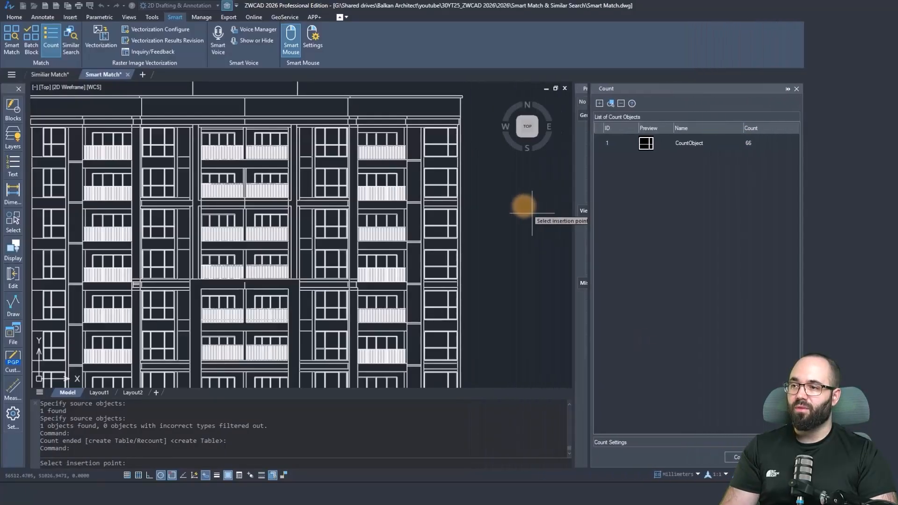
{"action": "left_click", "coordinate": [502, 207]}
{"action": "scroll", "coordinate": [496, 208], "scroll_direction": "up", "scroll_amount": 15}
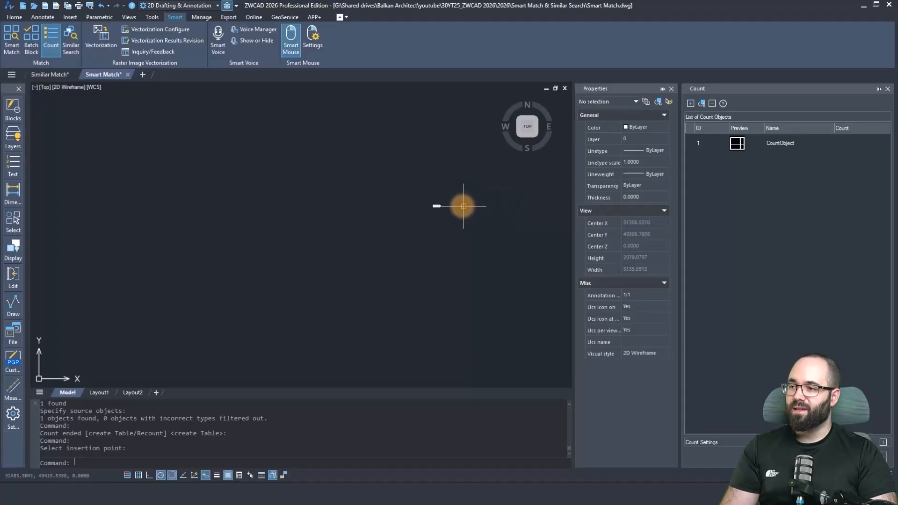
{"action": "scroll", "coordinate": [357, 227], "scroll_direction": "down", "scroll_amount": 2}
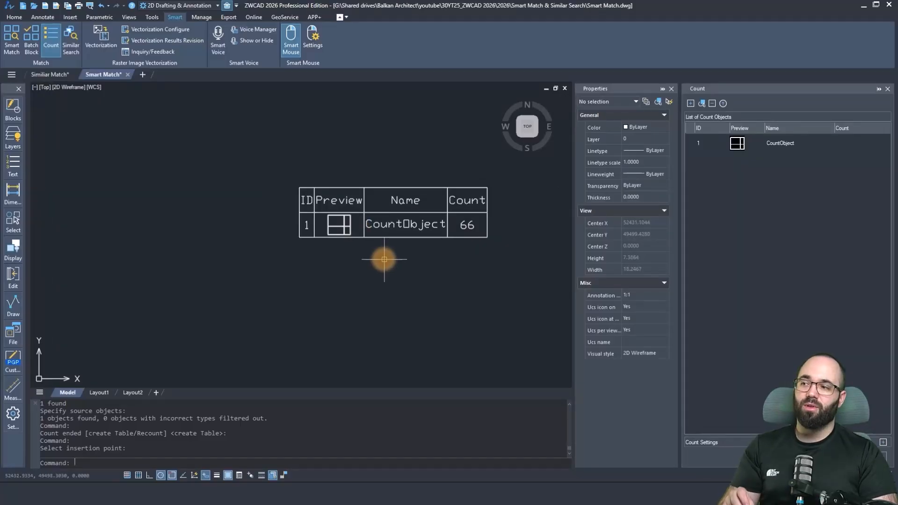
{"action": "middle_click_drag", "start_coordinate": [381, 260], "coordinate": [357, 266]}
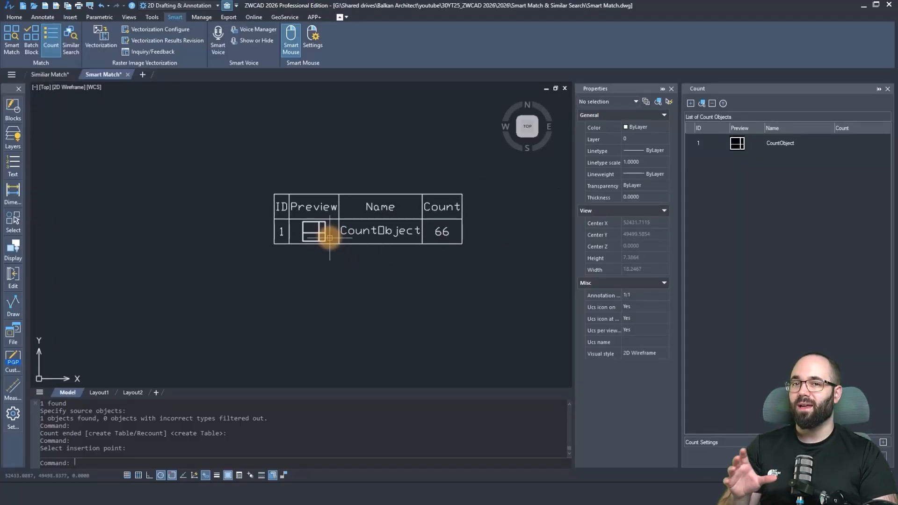
{"action": "scroll", "coordinate": [323, 225], "scroll_direction": "up", "scroll_amount": 2}
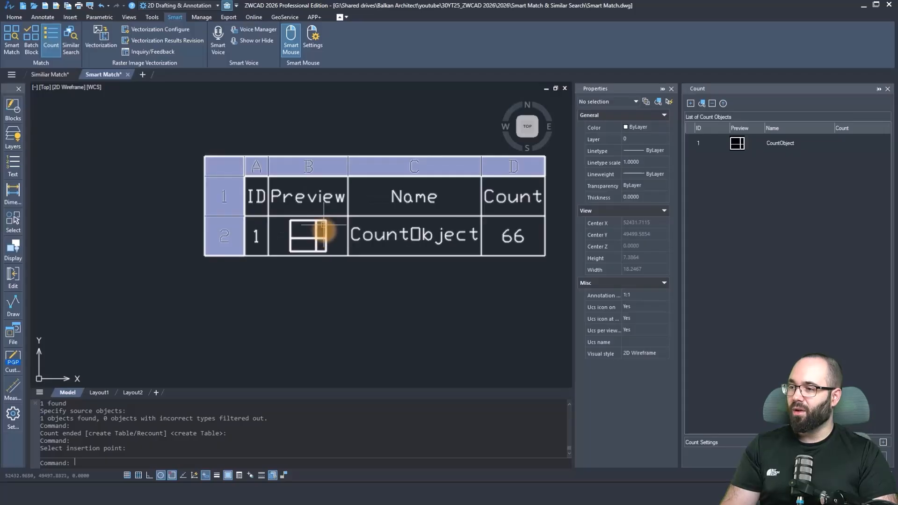
{"action": "middle_click_drag", "start_coordinate": [324, 277], "coordinate": [285, 279]}
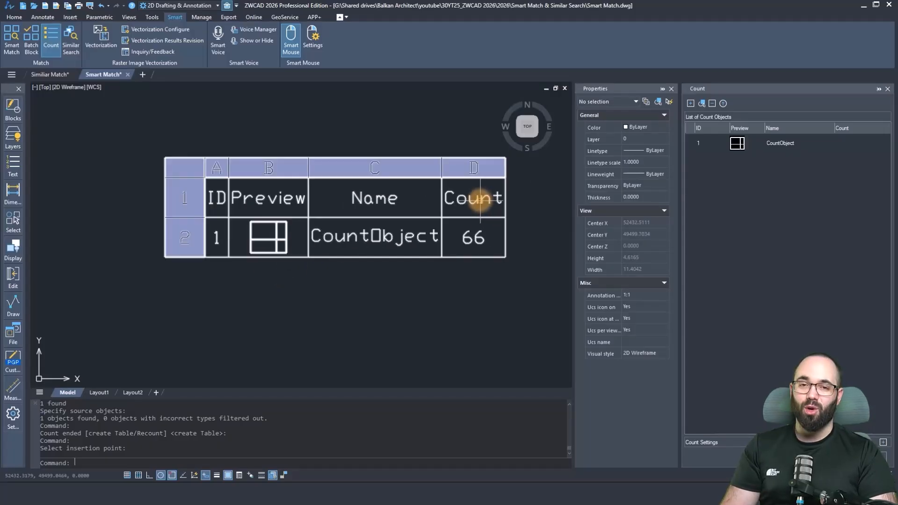